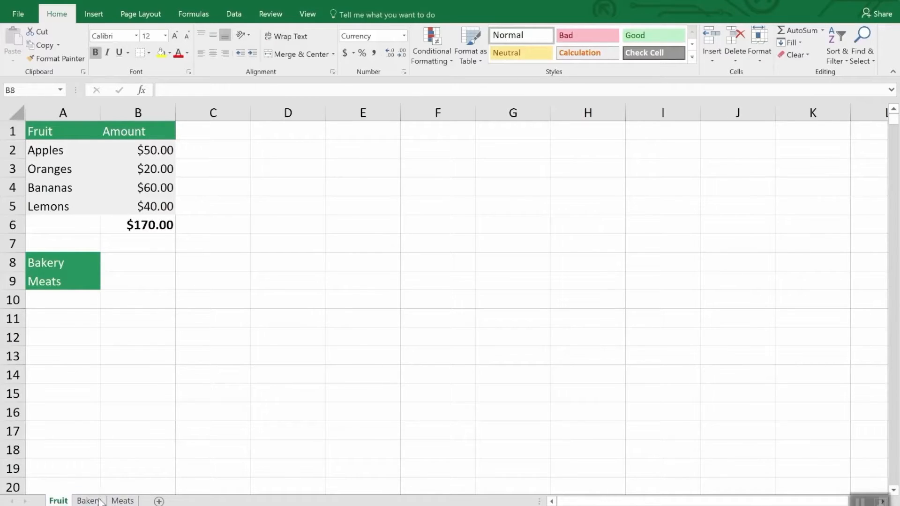
- Look through the Bakery and Meats sheets and return to the Fruit sheet
left_click(99, 500)
left_click(123, 500)
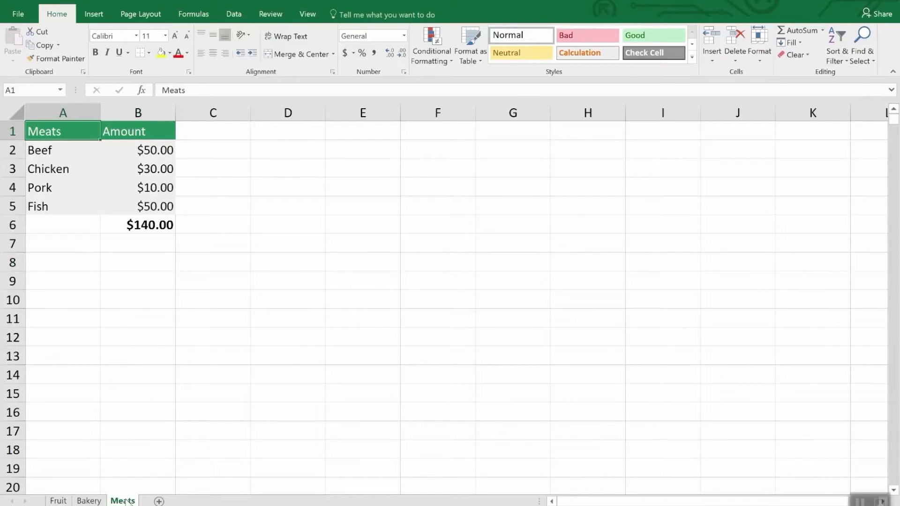
left_click(58, 501)
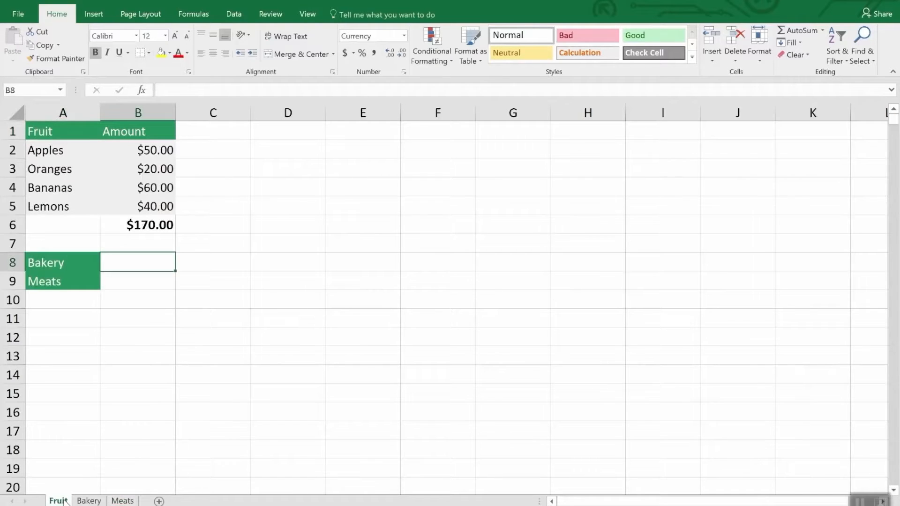
- Create a copy of the Fruit sheet within Inventory.xlsx, placed before the original Fruit sheet
right_click(64, 501)
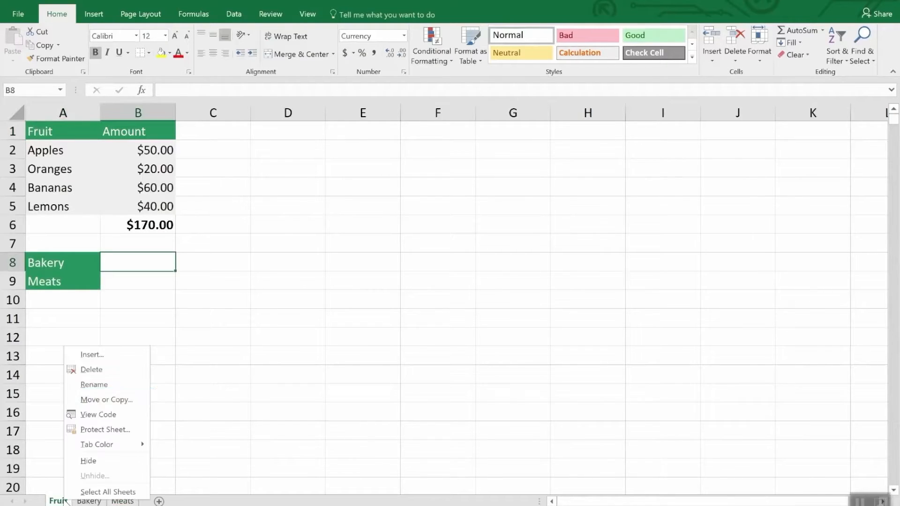
left_click(106, 400)
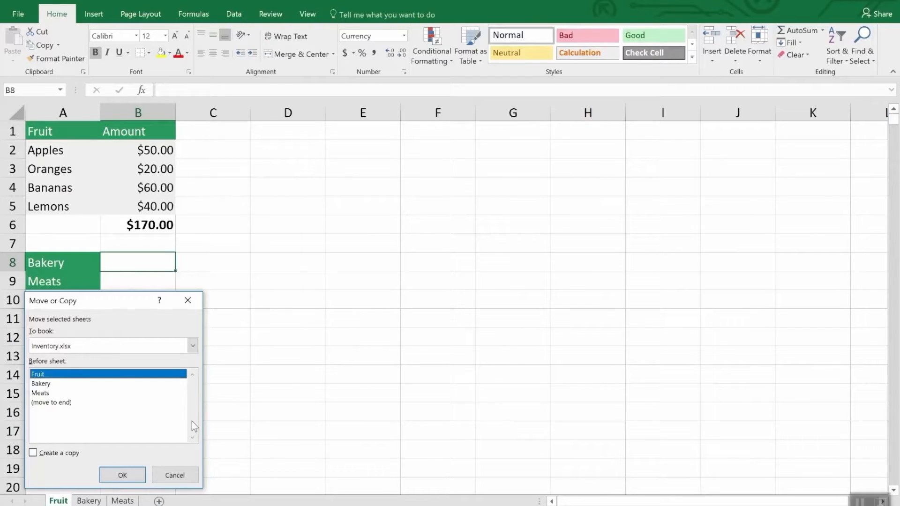
left_click(55, 458)
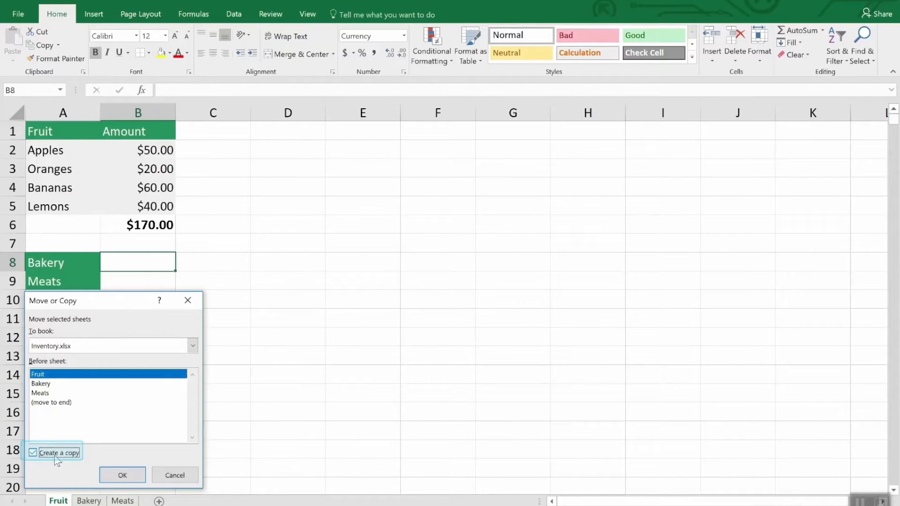
left_click(121, 476)
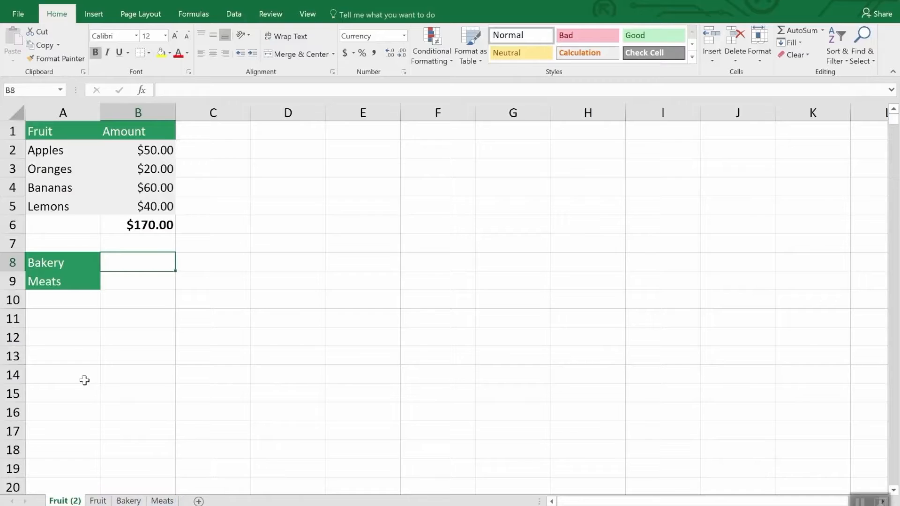
- Delete the duplicate Fruit sheet from the workbook and confirm its permanent removal
right_click(55, 501)
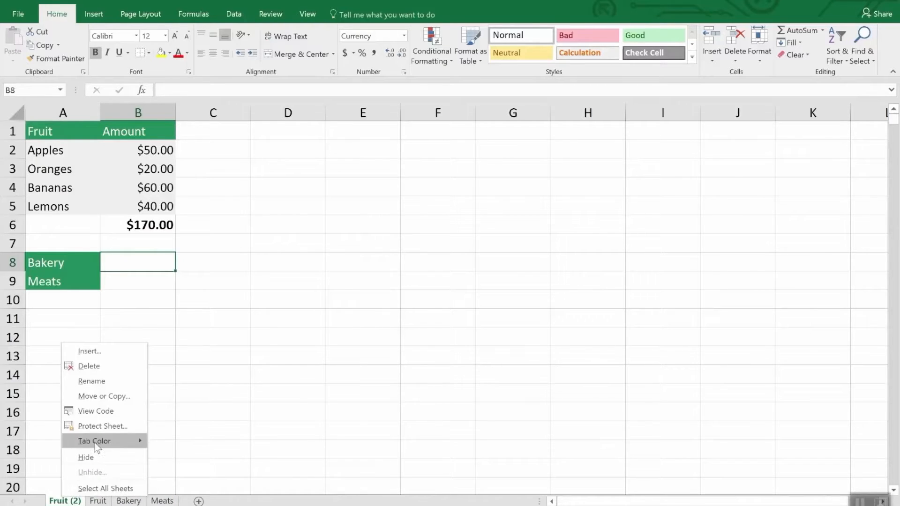
left_click(96, 364)
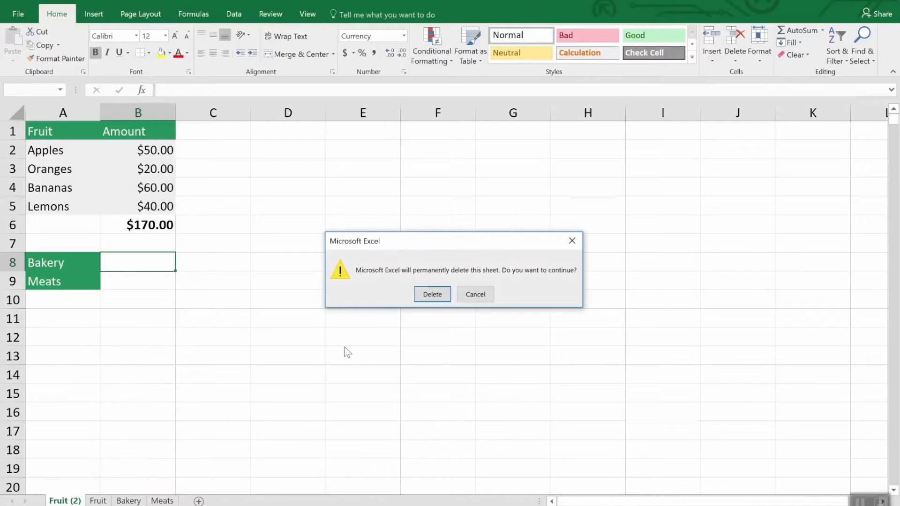
left_click(424, 295)
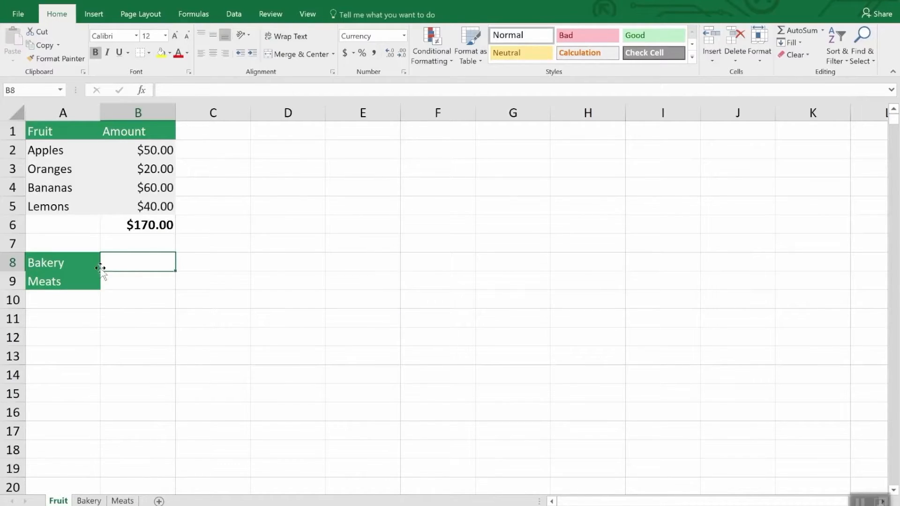
- Enter a SUM formula in B8 of the Fruit sheet that references the total in Bakery!B7
left_click(135, 265)
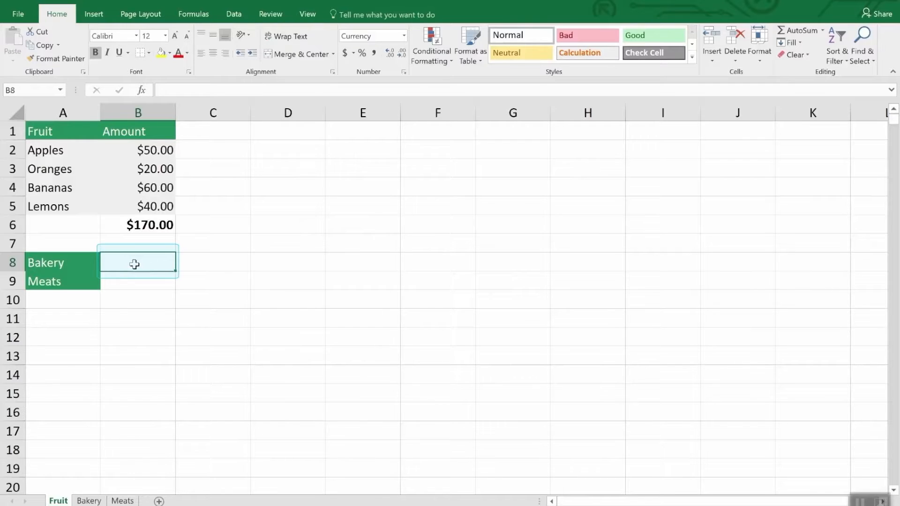
type("=")
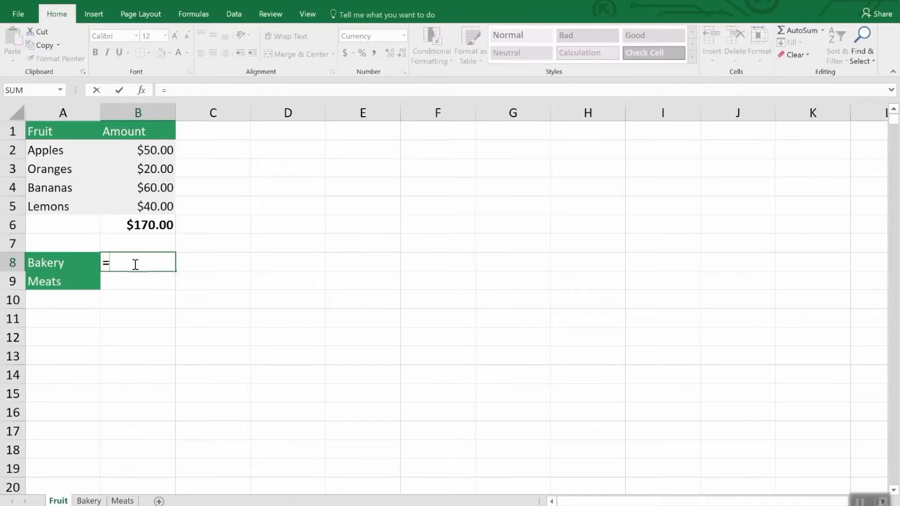
type("sum")
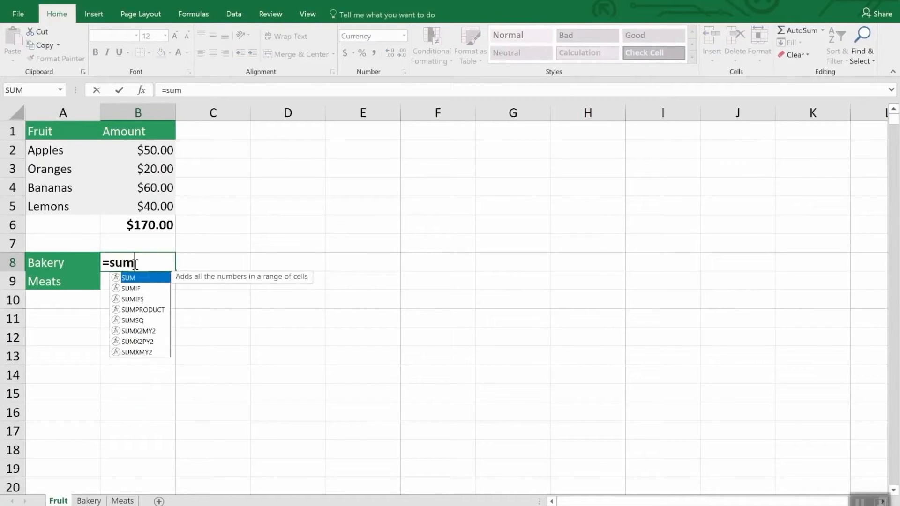
type("(")
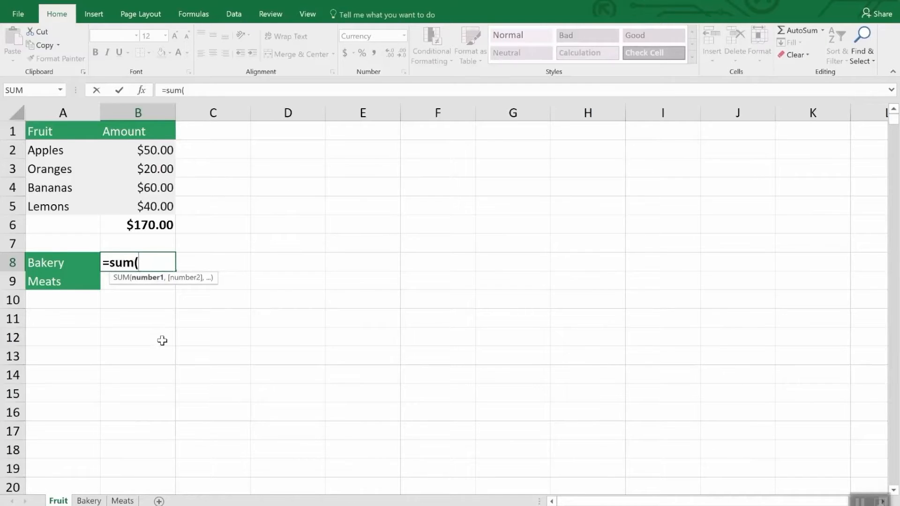
left_click(94, 500)
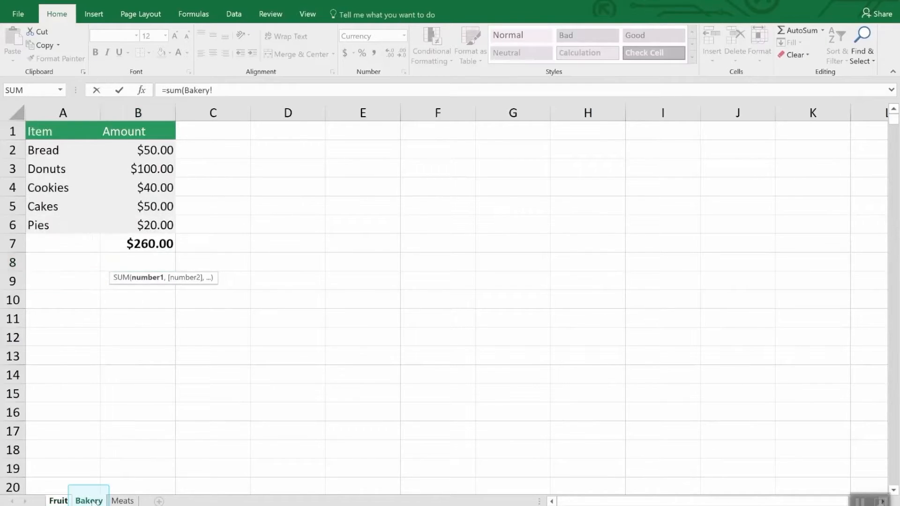
left_click(157, 242)
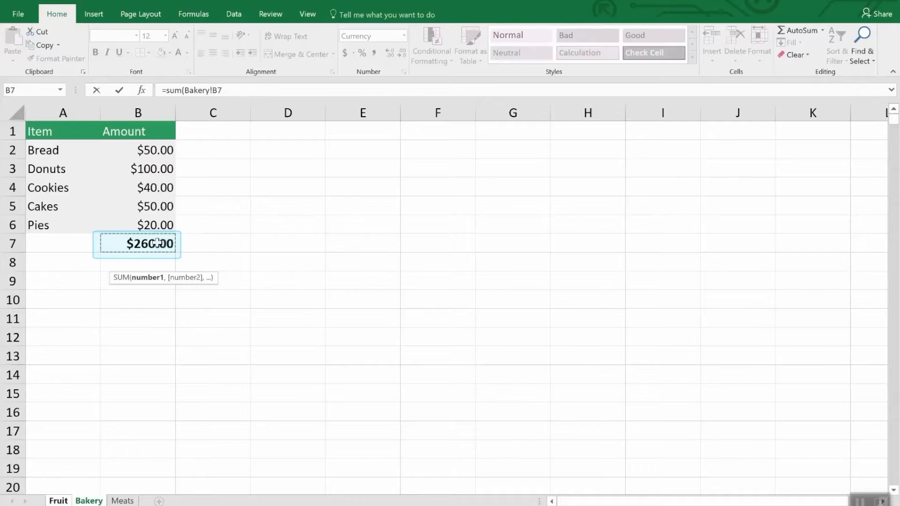
key("Return")
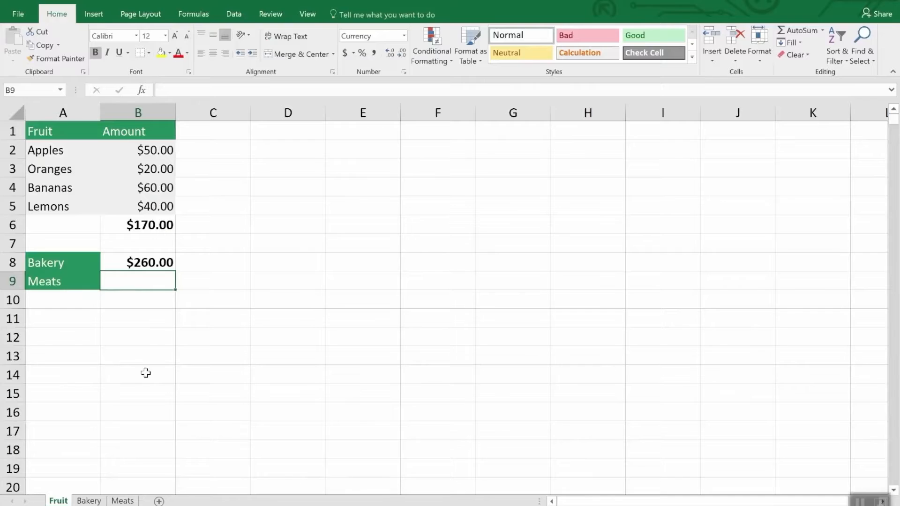
- Enter a SUM formula in B9 that adds the chicken and fish amounts, Meats!B3 and Meats!B5
type("=sum(")
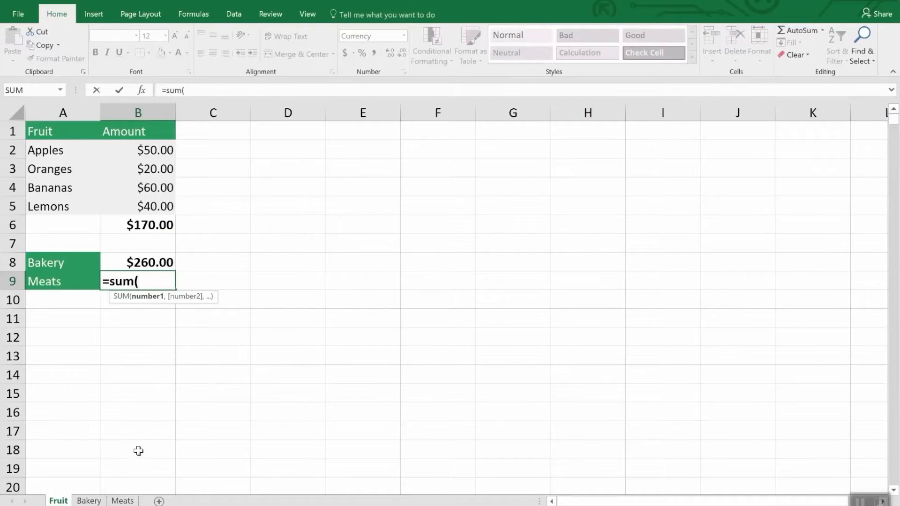
left_click(124, 501)
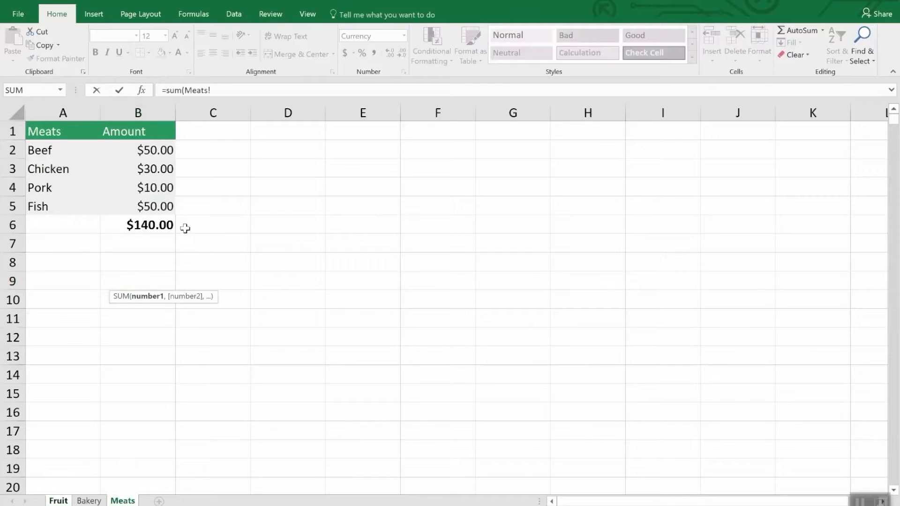
left_click(160, 167)
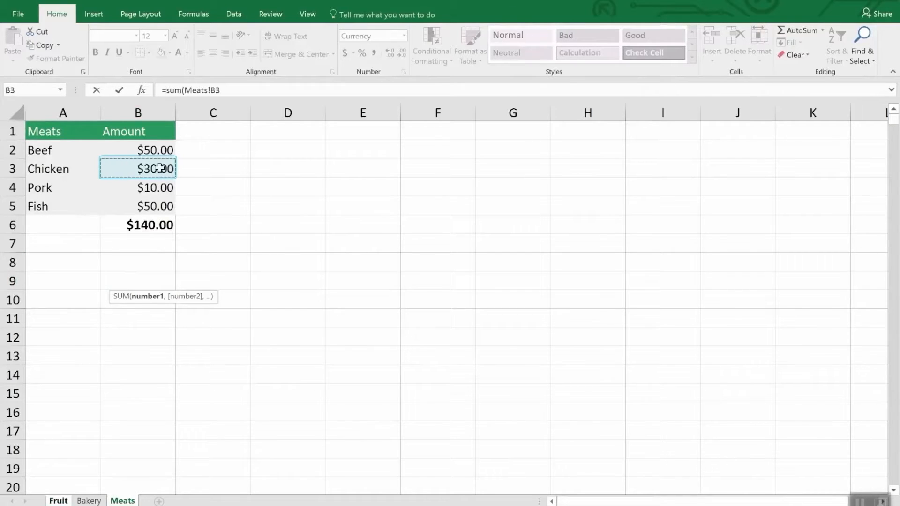
type(",")
left_click(160, 206)
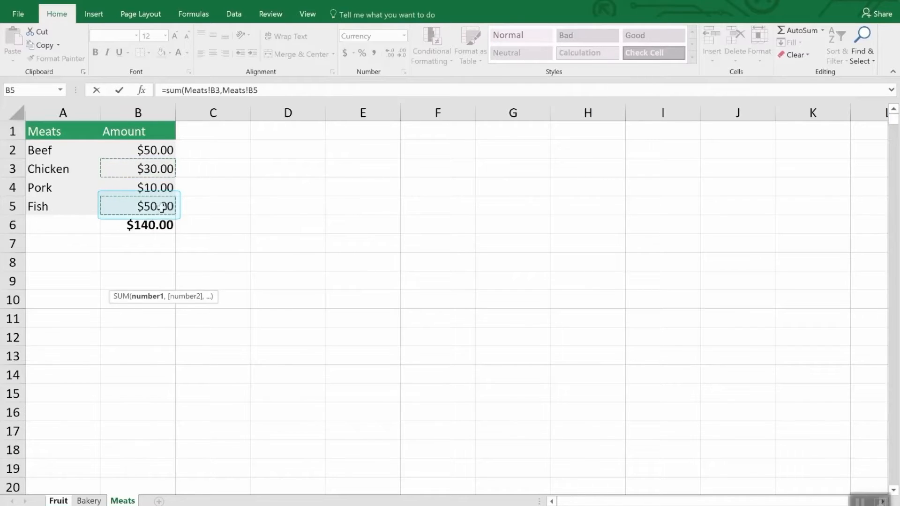
key("Return")
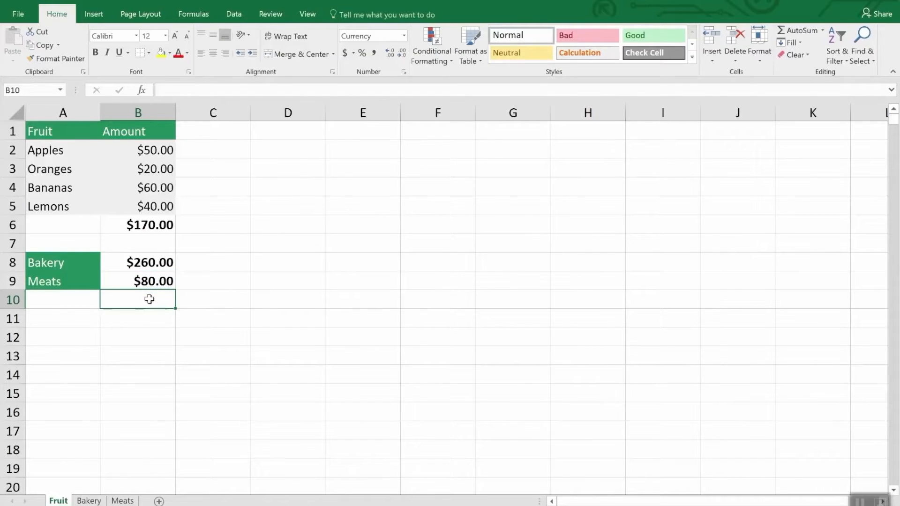
- Examine the sheet reference in the B8 formula on the Fruit sheet against the Bakery and Meats sheets
left_click(151, 263)
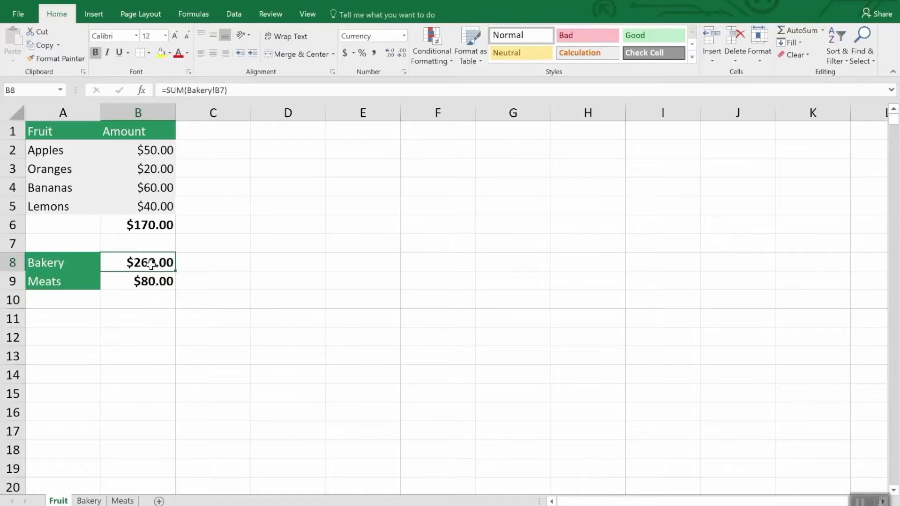
left_click(248, 90)
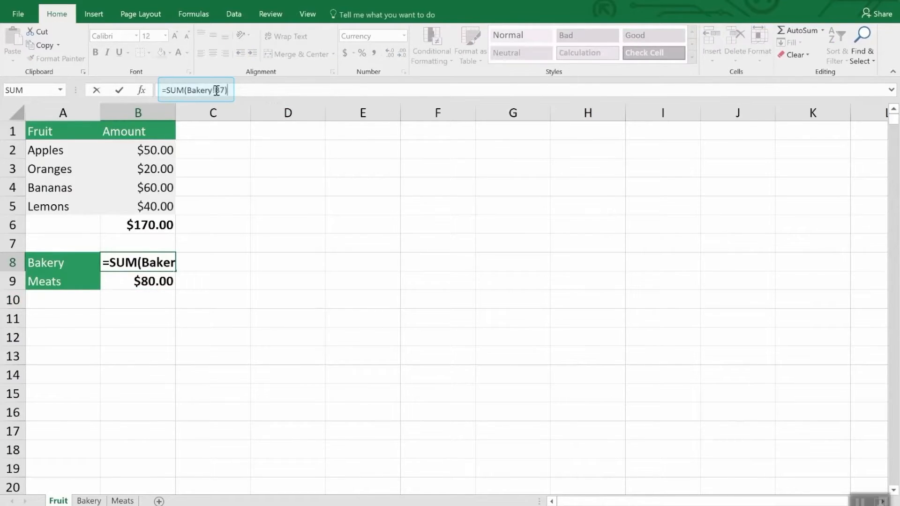
left_click_drag(217, 90, 187, 90)
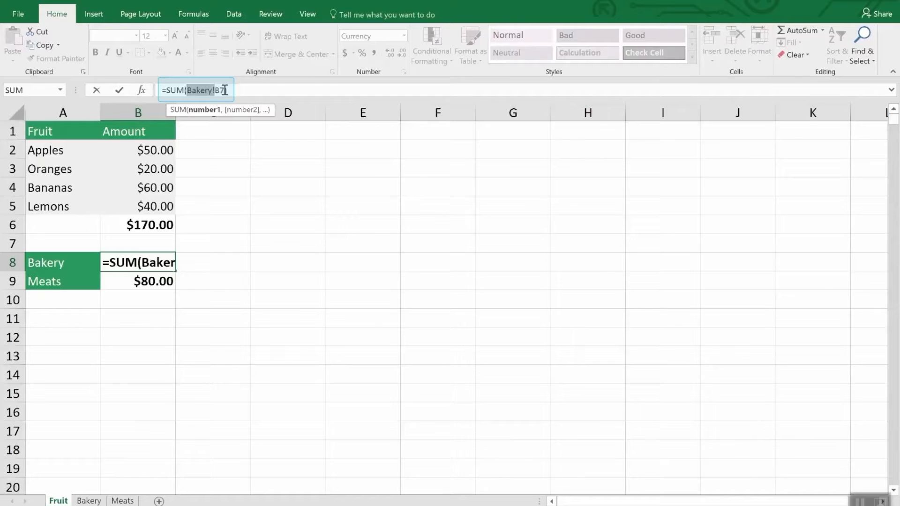
type(")")
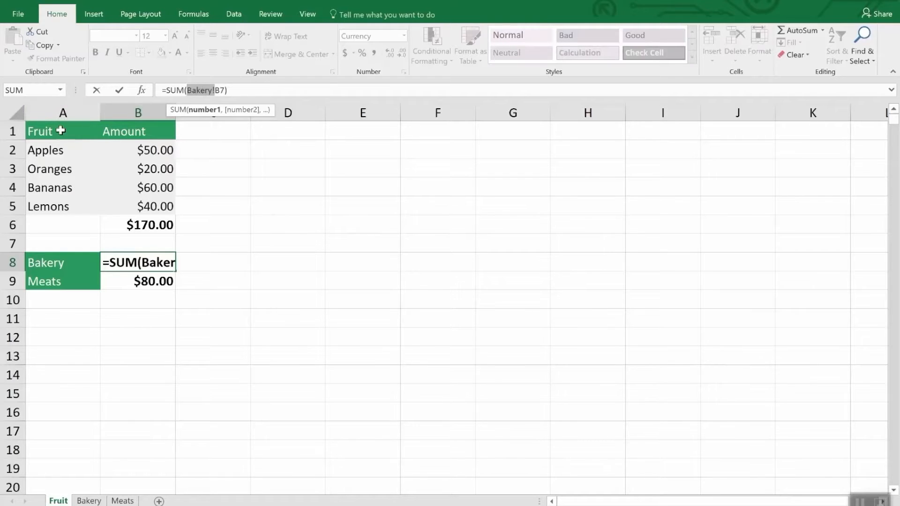
left_click(89, 501)
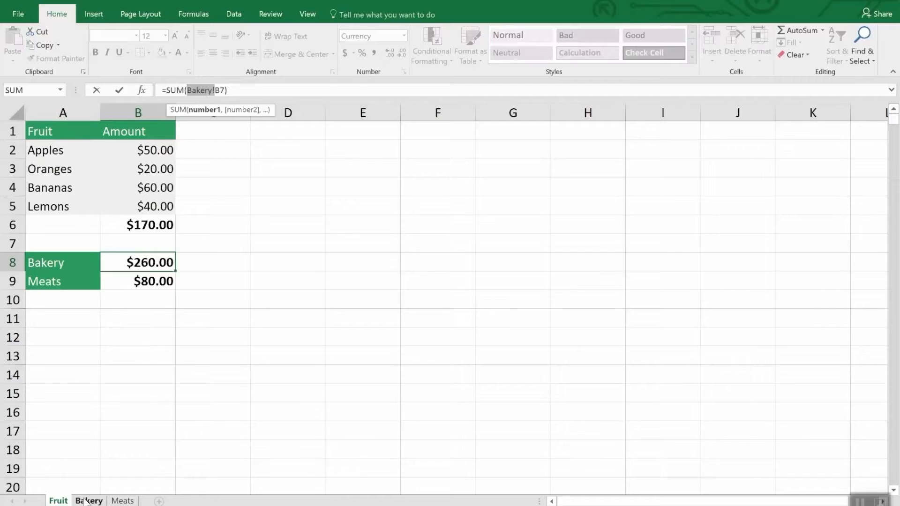
left_click(122, 501)
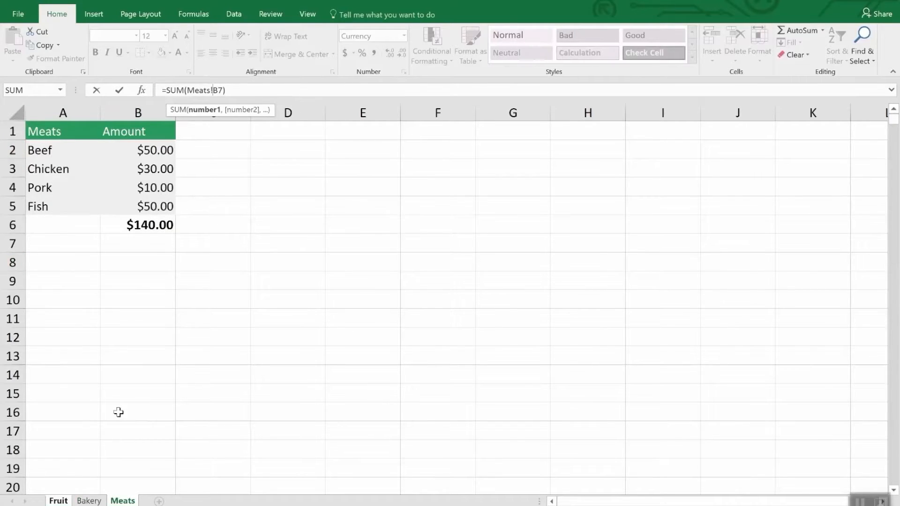
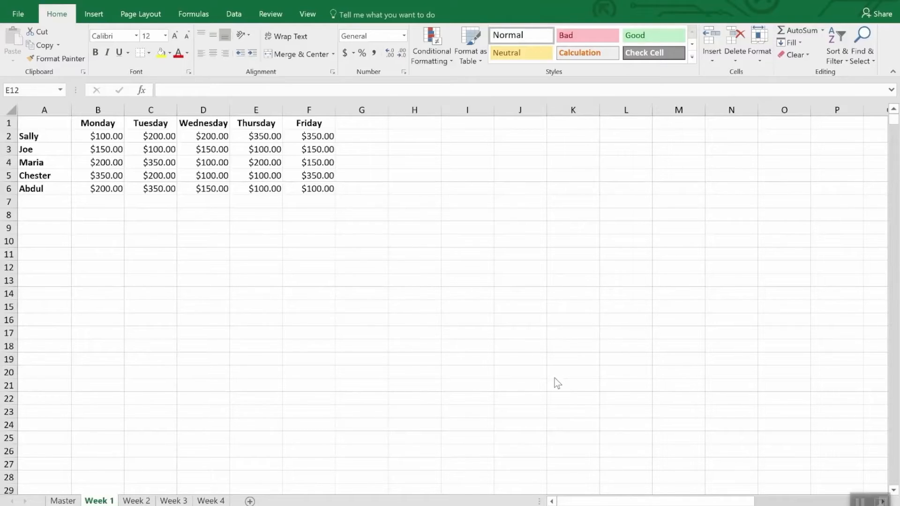
- Look through the weekly sheets, then start a data consolidation from cell A1 of the Master sheet with the Sum function
left_click(174, 501)
left_click(209, 501)
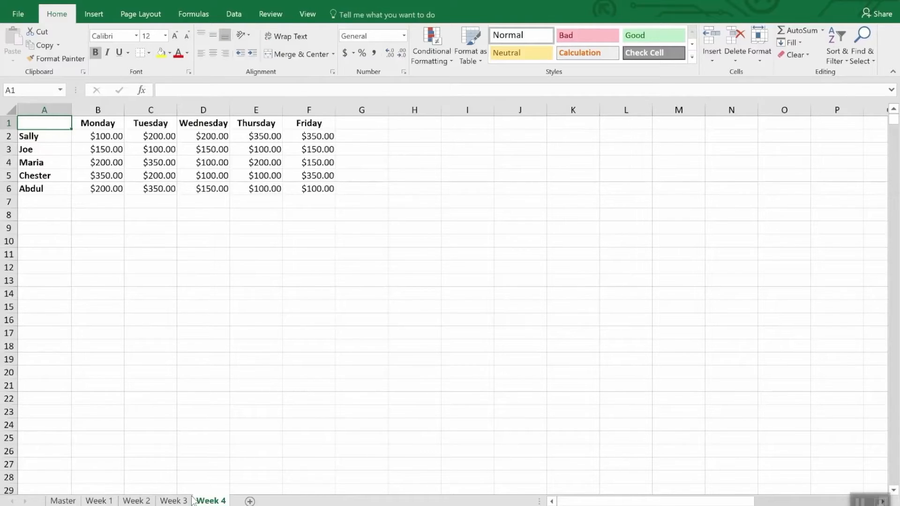
left_click(63, 501, "ctrl")
left_click(63, 501)
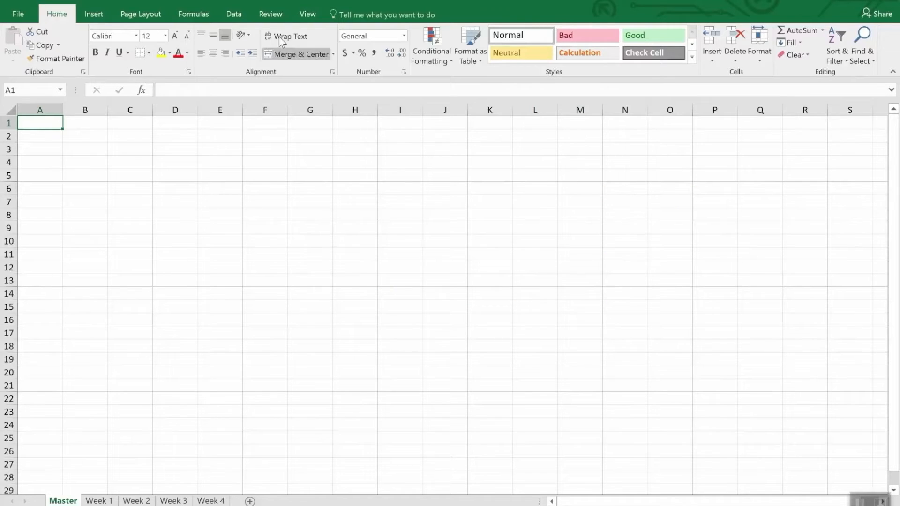
left_click(234, 13)
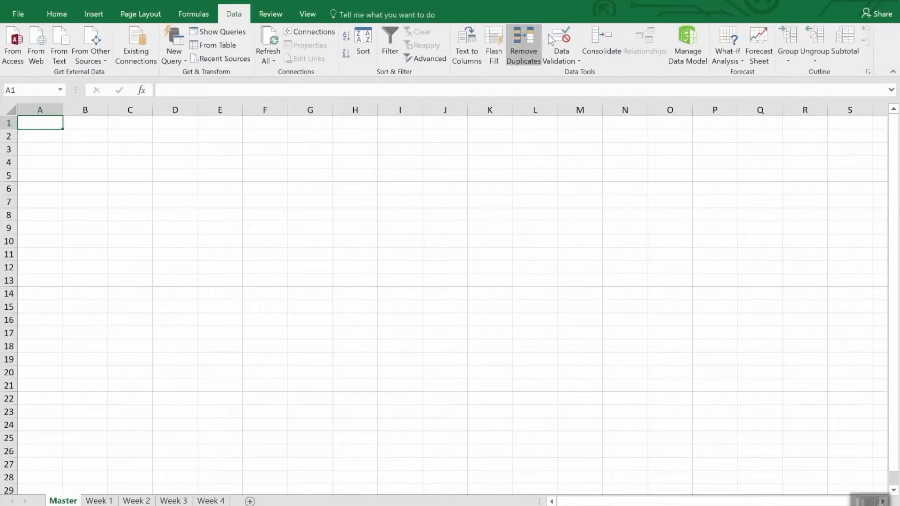
left_click(600, 39)
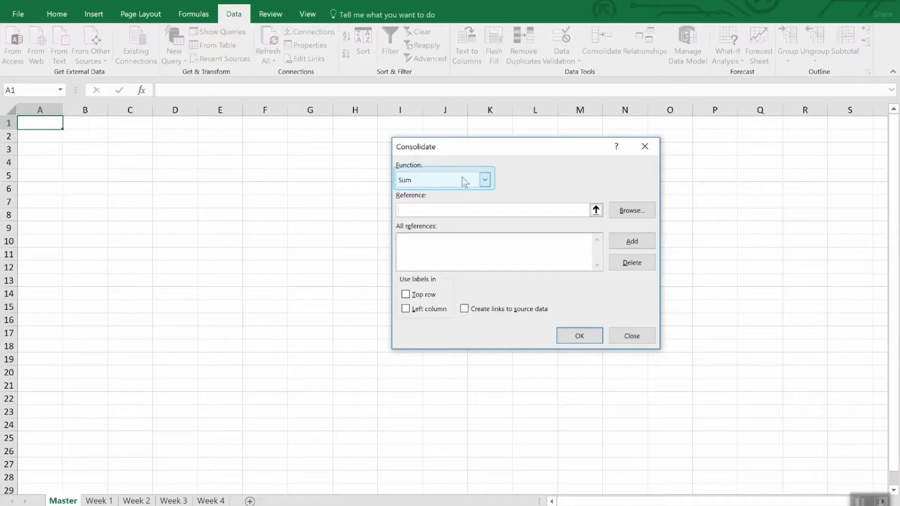
left_click(485, 182)
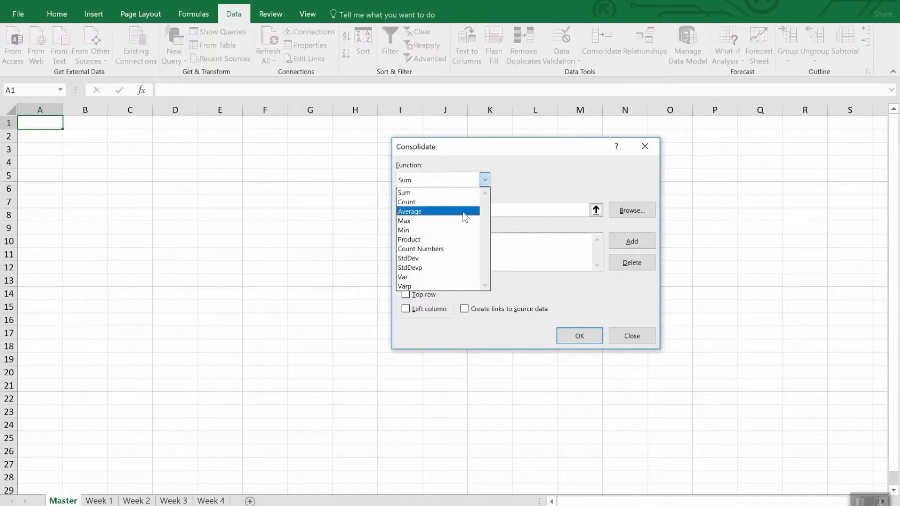
left_click(539, 178)
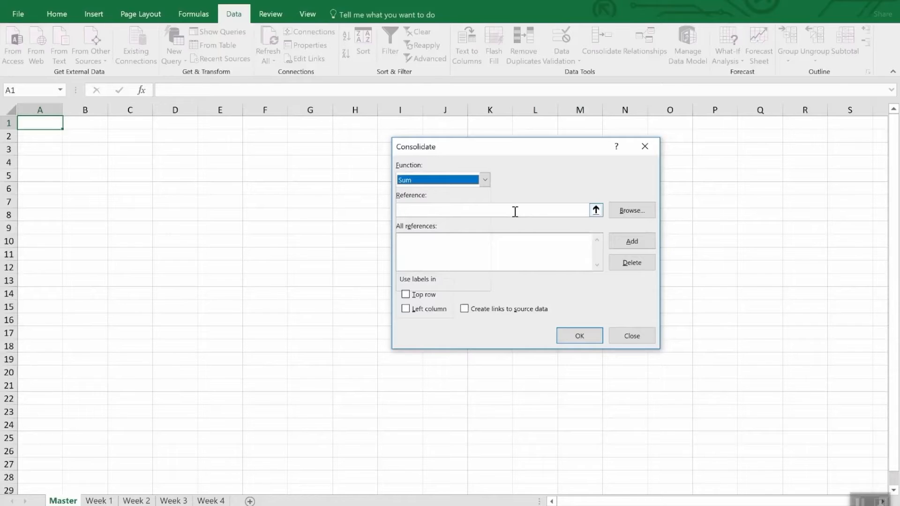
- Add the range A1:F6 of the Week 1 sheet as the first consolidation reference
left_click(596, 210)
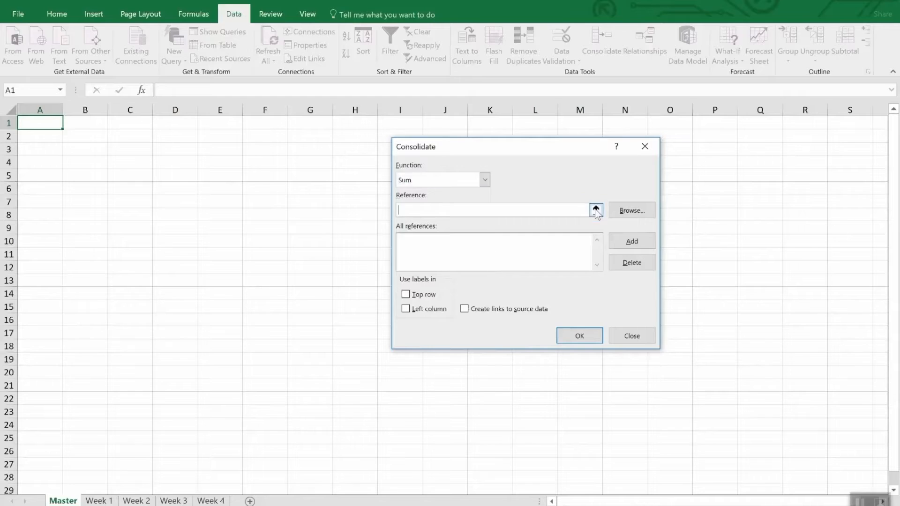
left_click(99, 500)
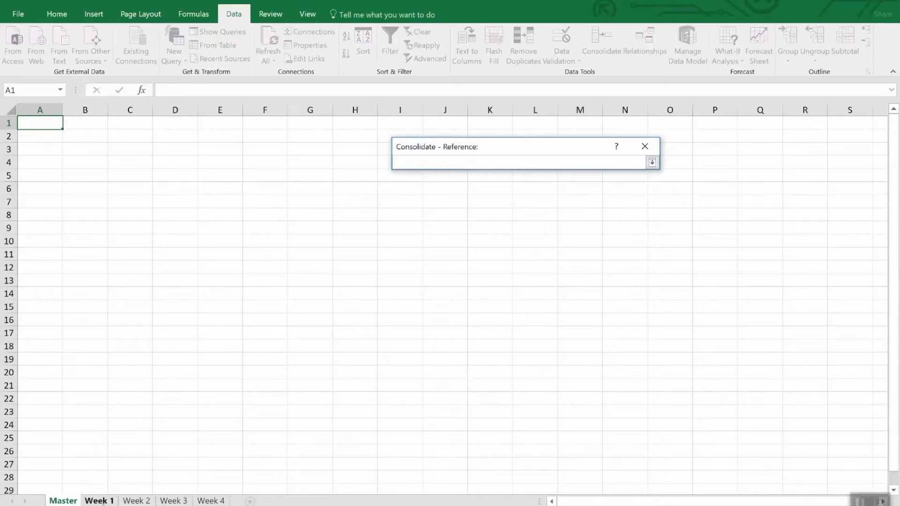
mouse_move(44, 126)
left_mouse_down()
mouse_move(195, 170)
mouse_move(276, 170)
mouse_move(319, 189)
left_mouse_up()
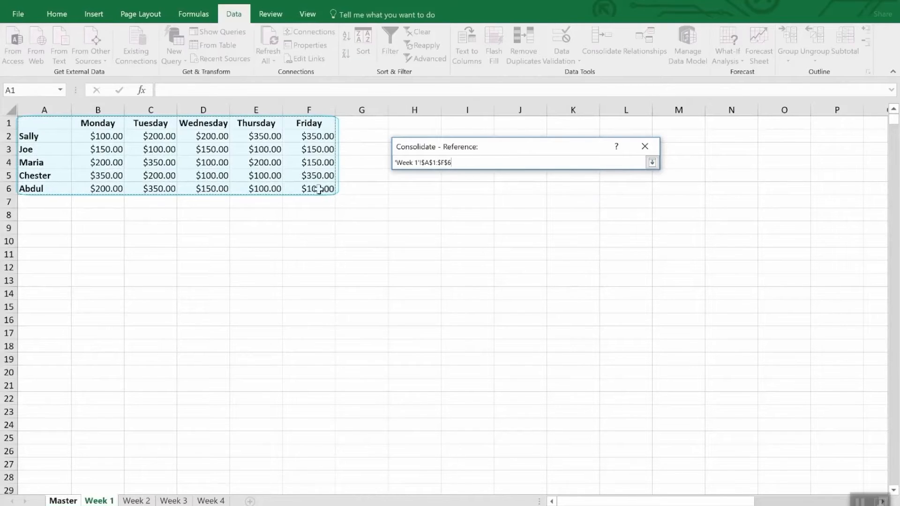
left_click(652, 163)
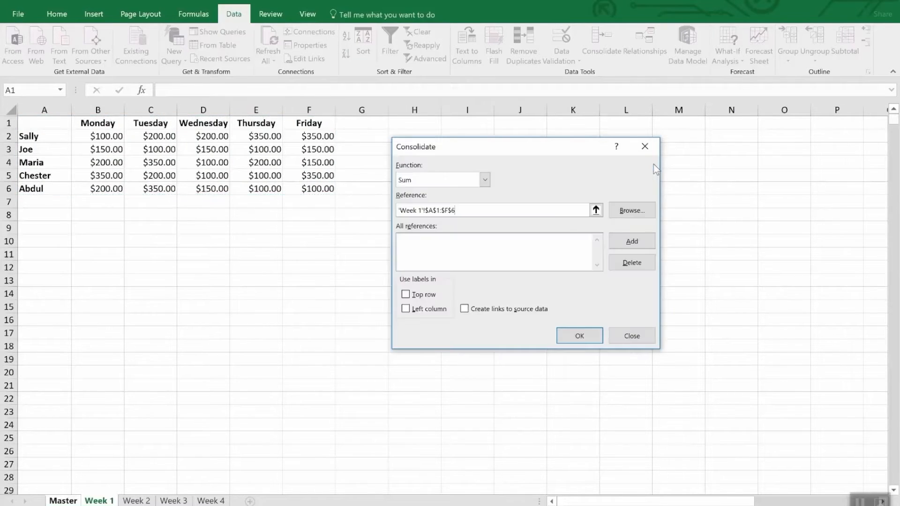
left_click(624, 239)
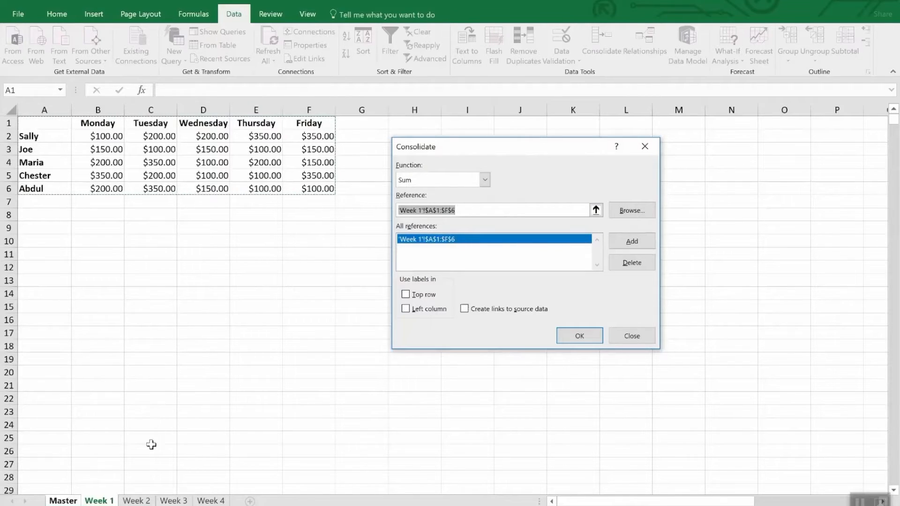
- Add the A1:F6 ranges of the Week 2, Week 3 and Week 4 sheets to the consolidation references
left_click(137, 500)
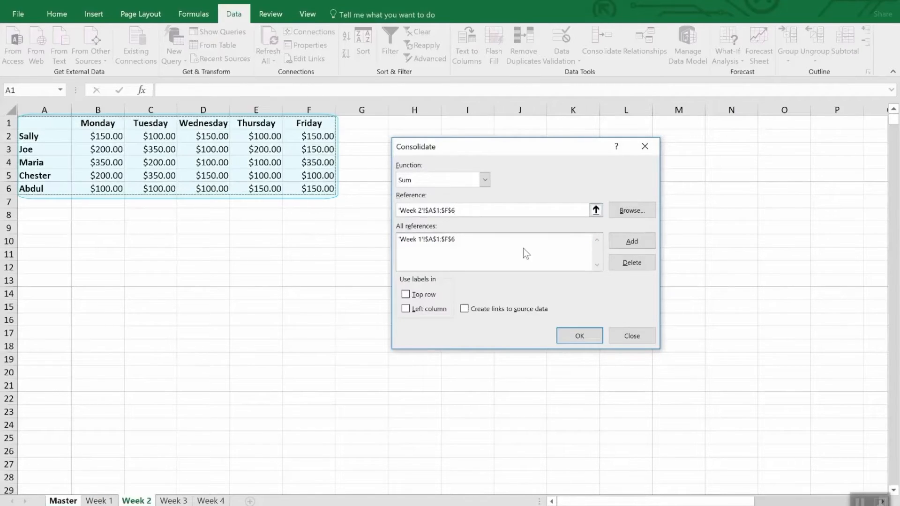
left_click(625, 242)
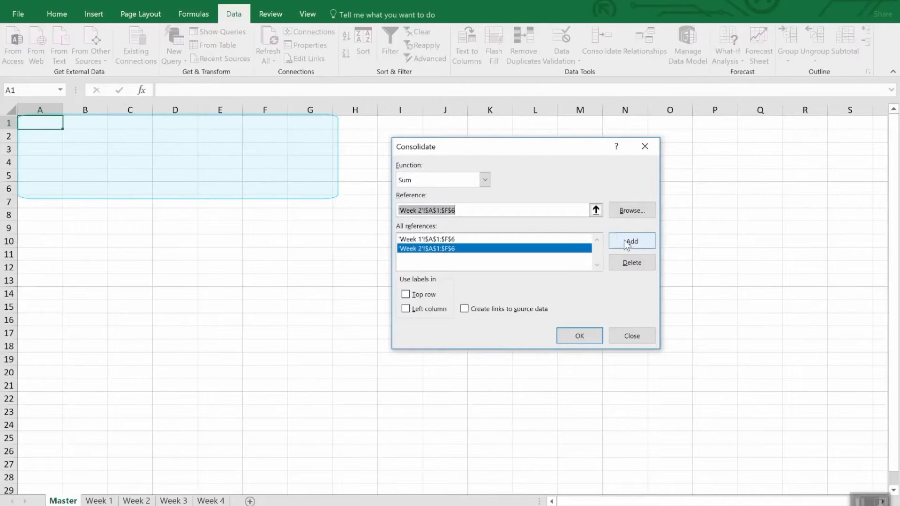
left_click(174, 500)
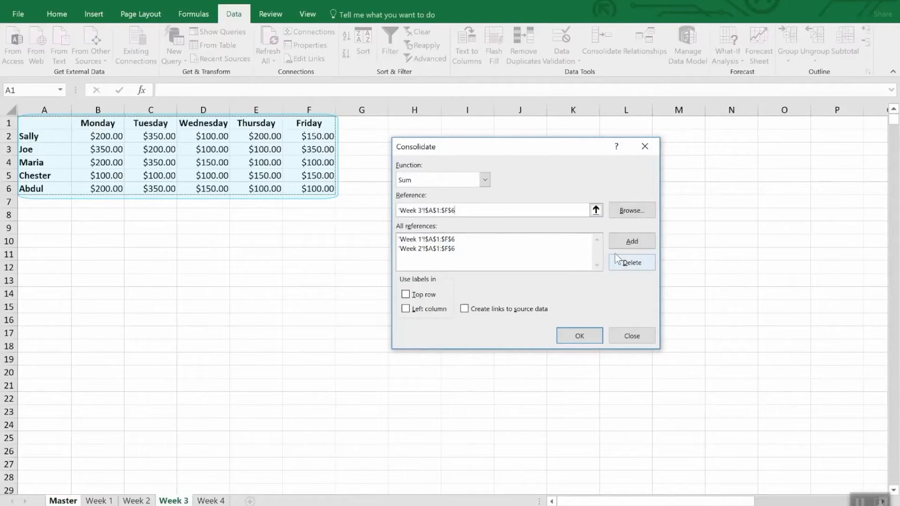
left_click(631, 241)
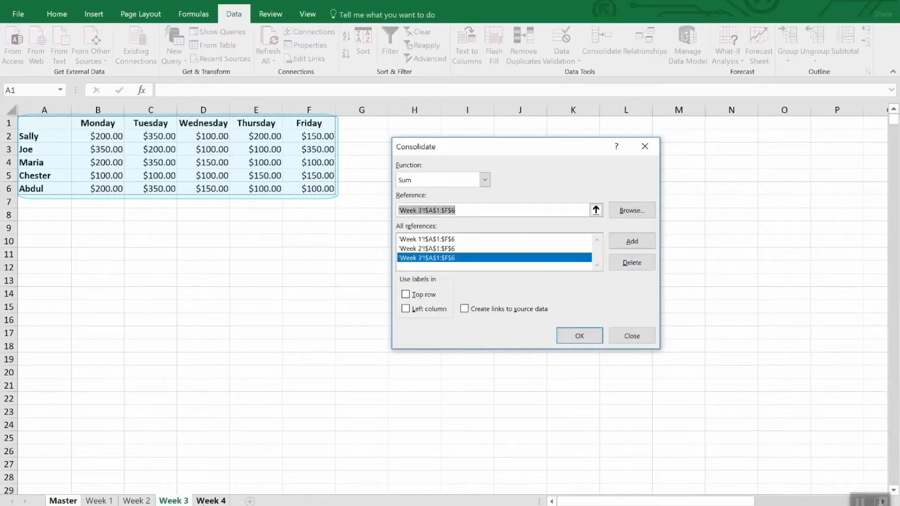
left_click(202, 500)
left_click(649, 241)
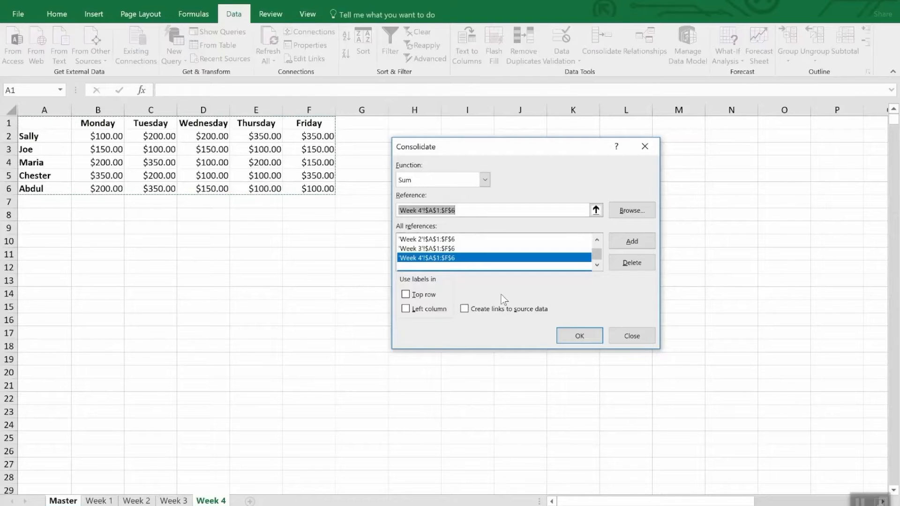
- Use the top row and left column as labels, link to the source data, and run the consolidation
left_click(428, 295)
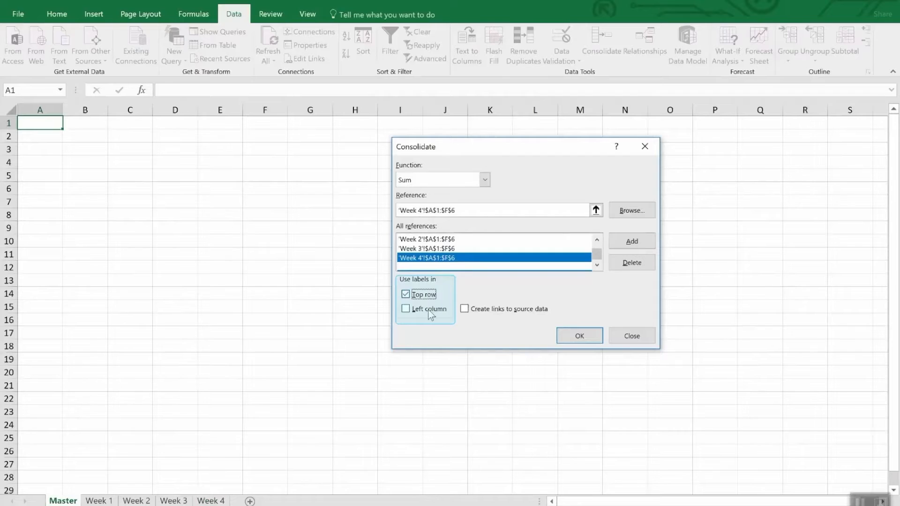
left_click(429, 311)
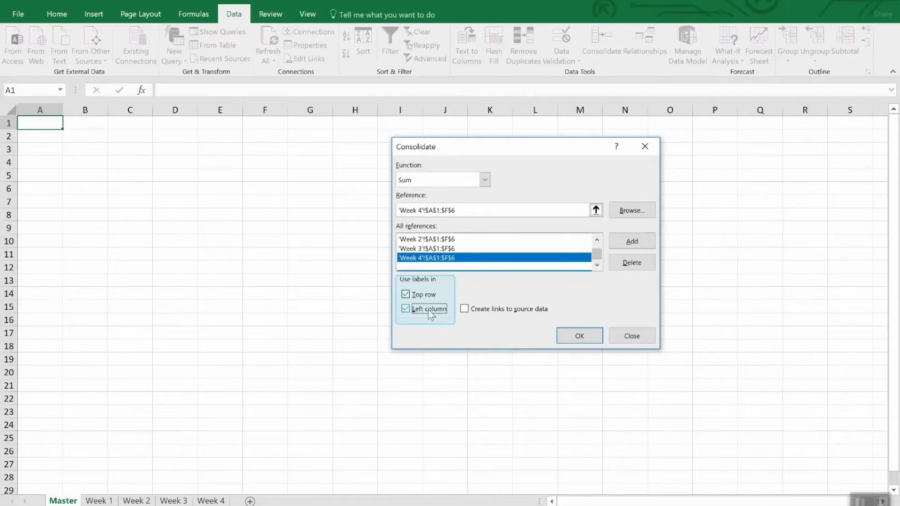
left_click(510, 314)
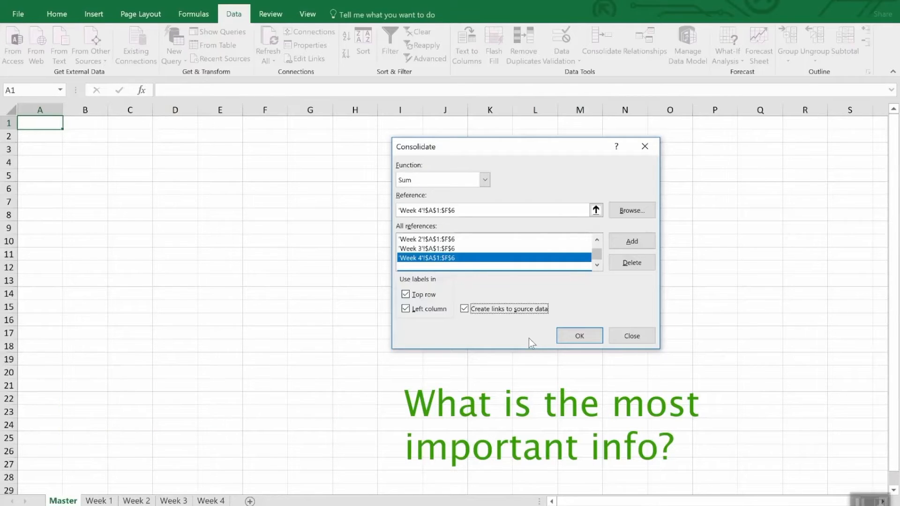
left_click(572, 341)
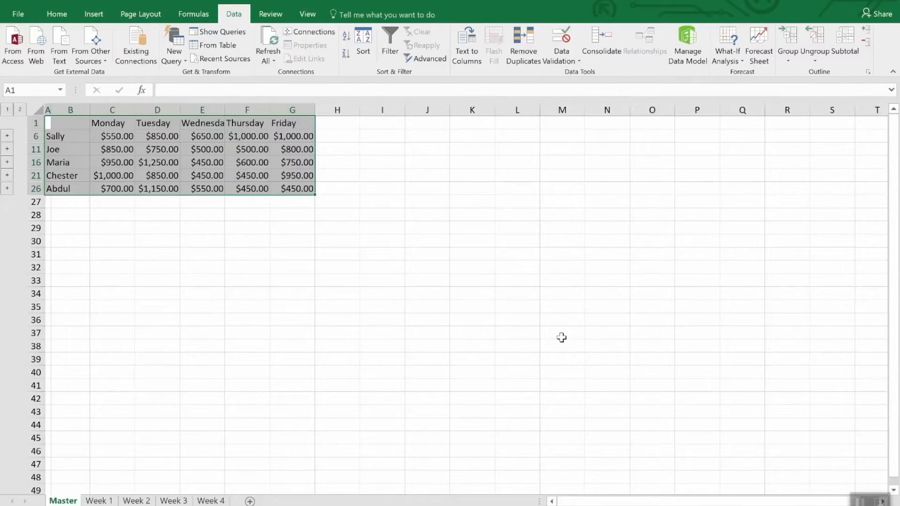
left_click(561, 338)
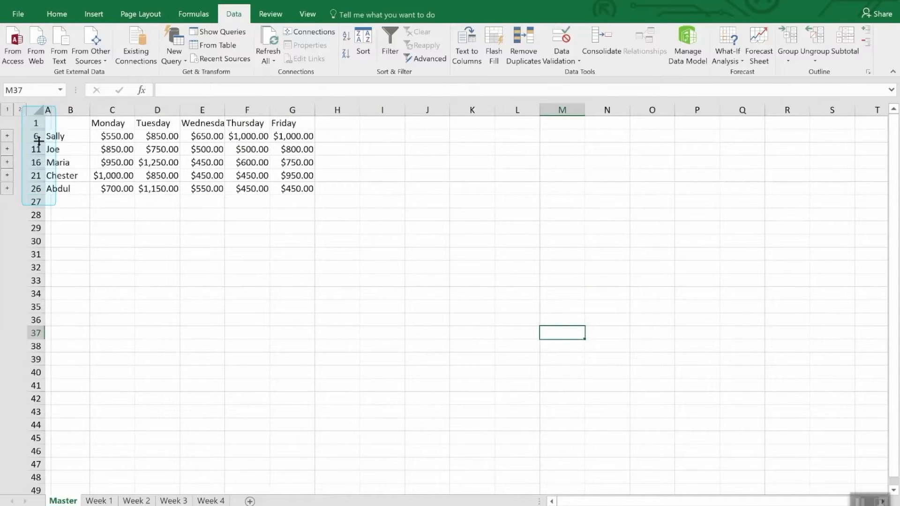
- Unhide the detail rows within rows 1 to 26 of the Master sheet, and undo the unhiding
left_click_drag(35, 123, 31, 190)
right_click(32, 189)
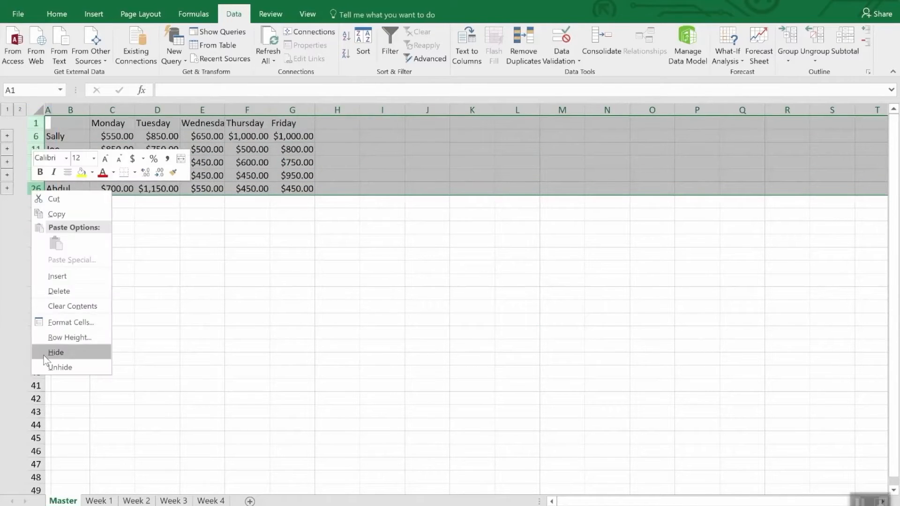
left_click(53, 367)
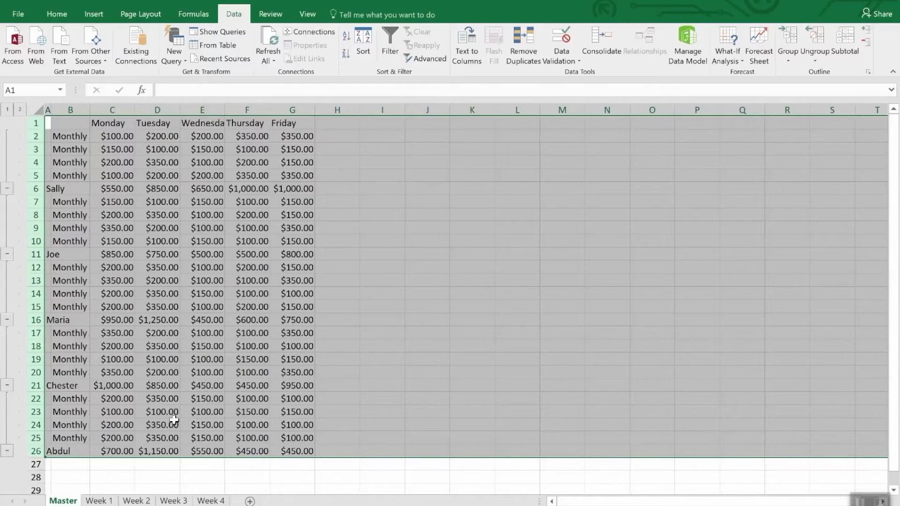
left_click(201, 476)
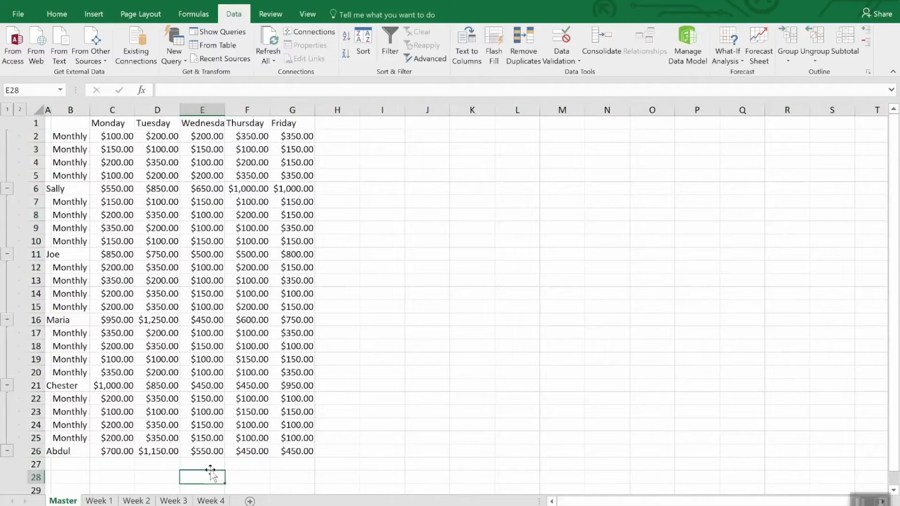
key("ctrl+z")
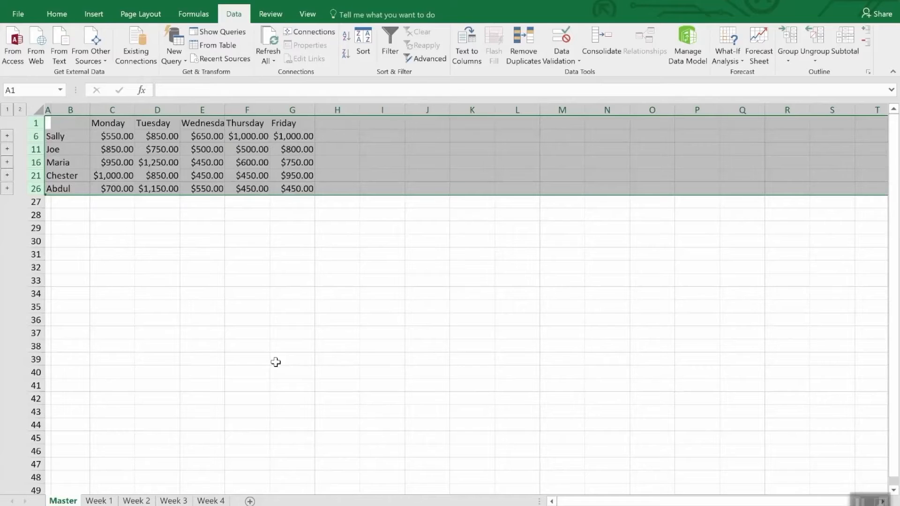
left_click(242, 245)
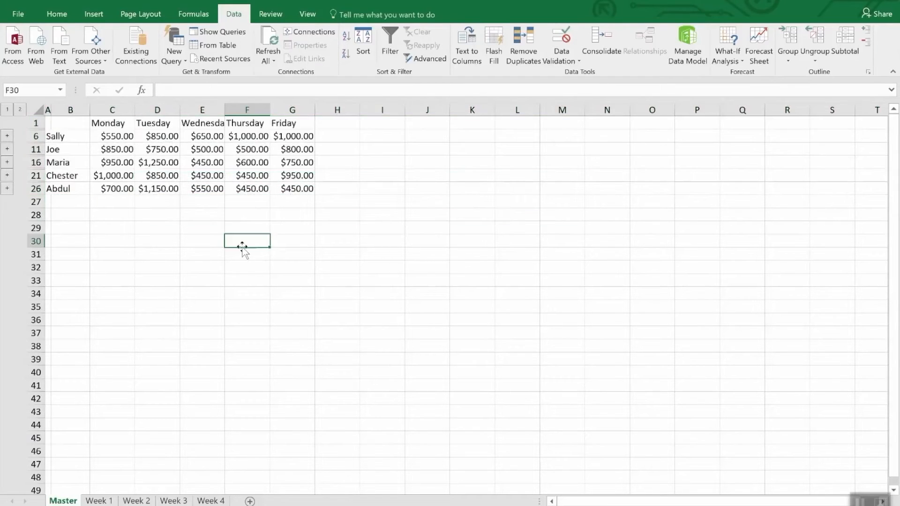
- Set the Thursday amount in E2 of the Week 4 sheet to 3500 and check the linked total in Master F6
left_click(261, 137)
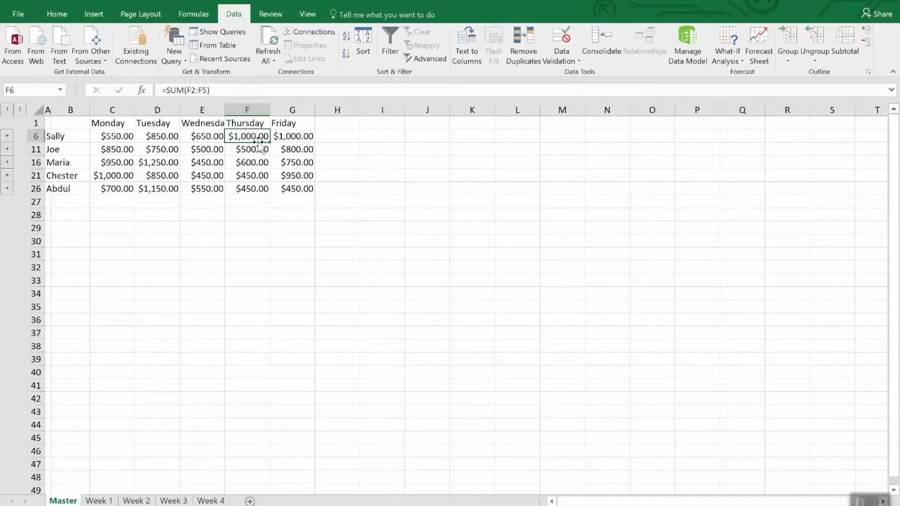
left_click(206, 501)
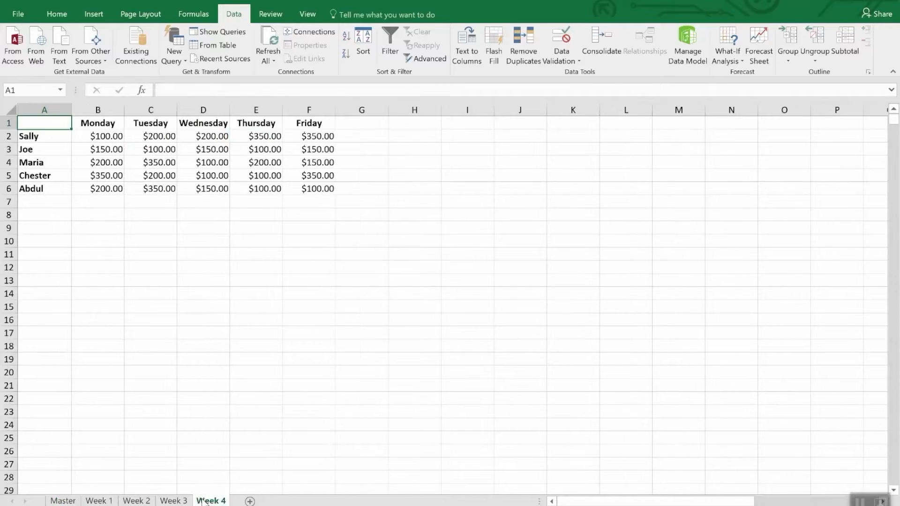
left_click(263, 137)
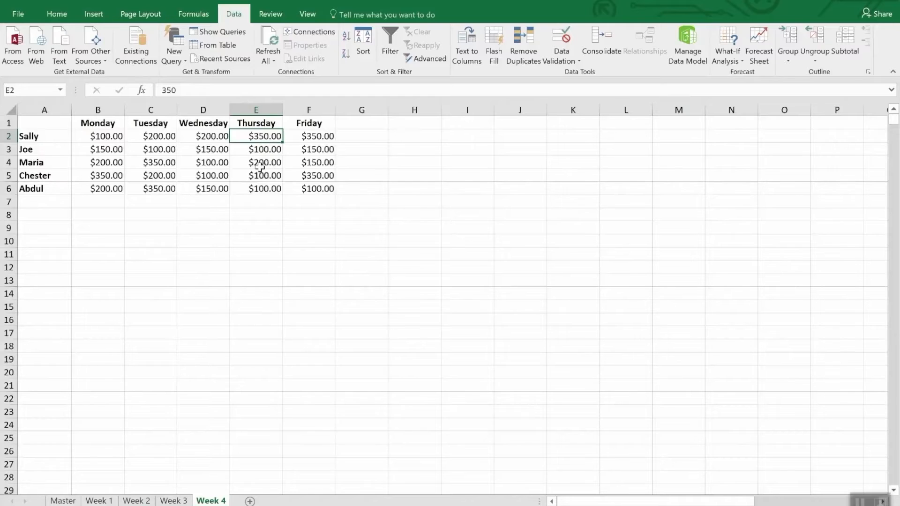
type("35")
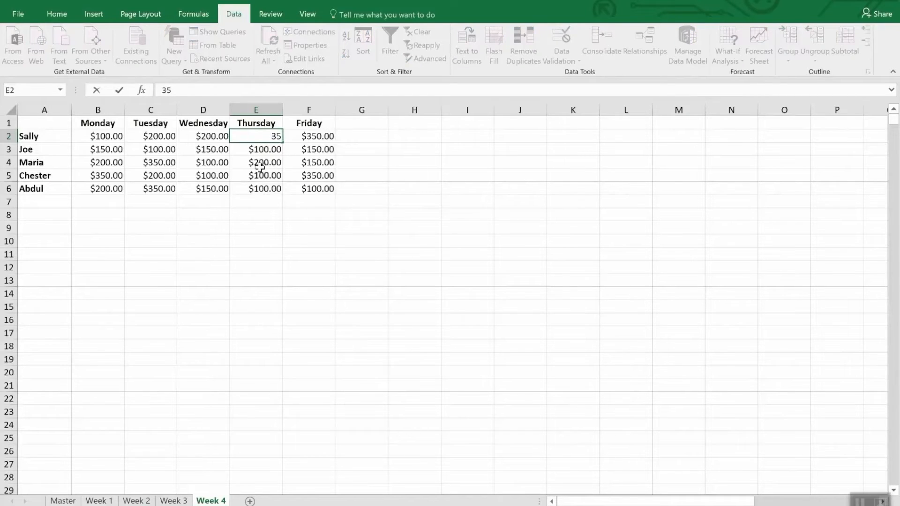
type("00.")
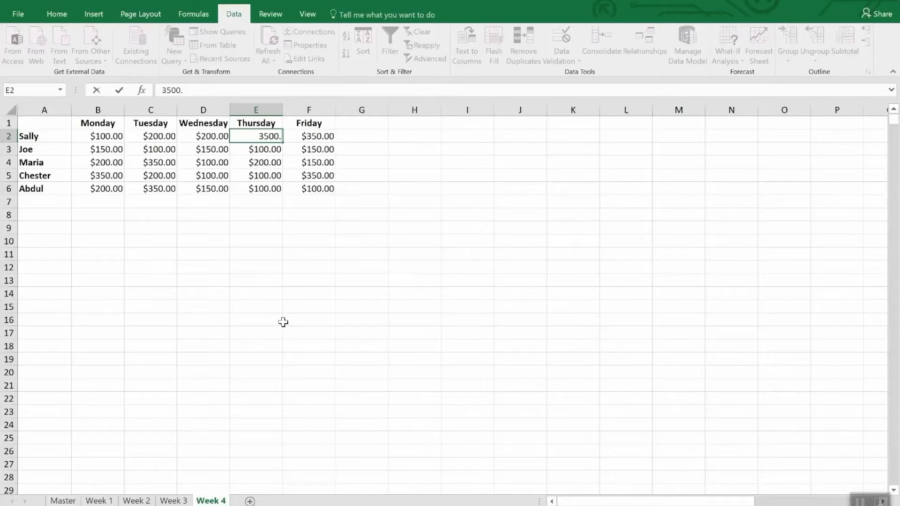
key("Return")
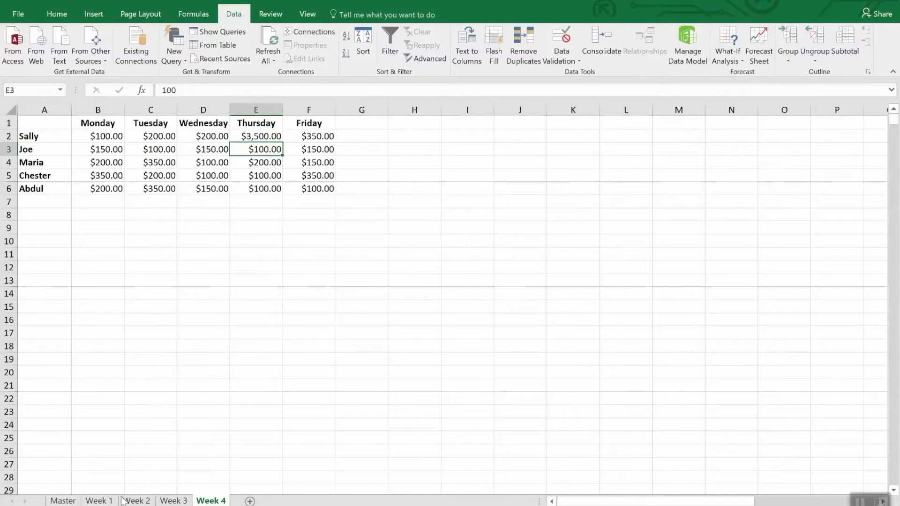
left_click(64, 501)
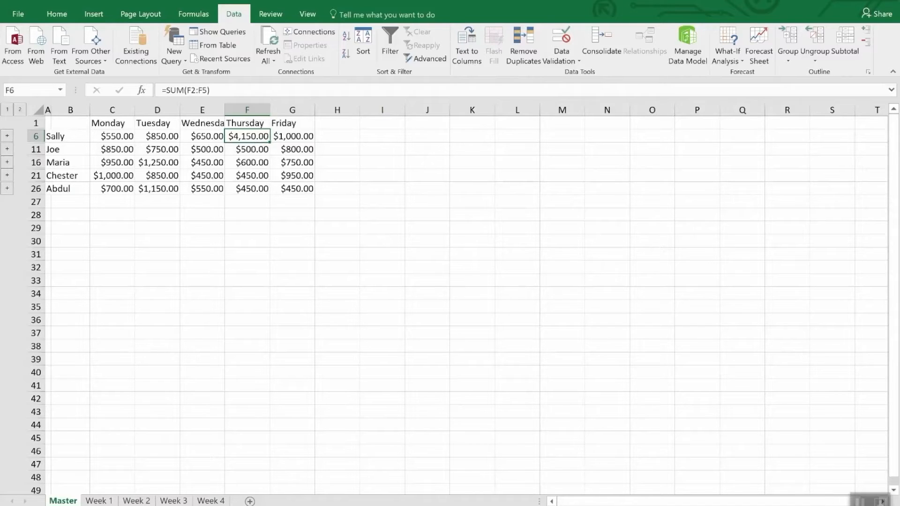
left_click(608, 40)
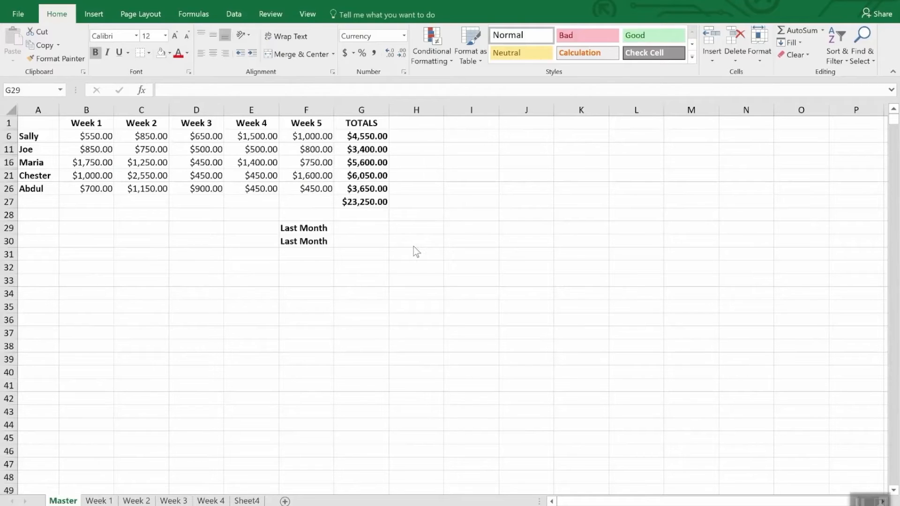
- Link the first Last Month cell, G29, to the grand total in G47 of the Monthly Sales workbook's Master sheet and check its formula
left_click(347, 228)
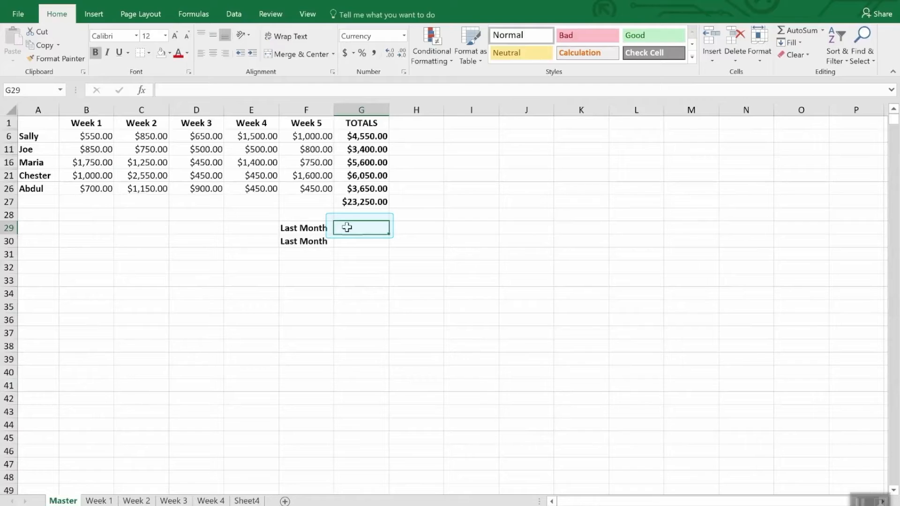
type("=")
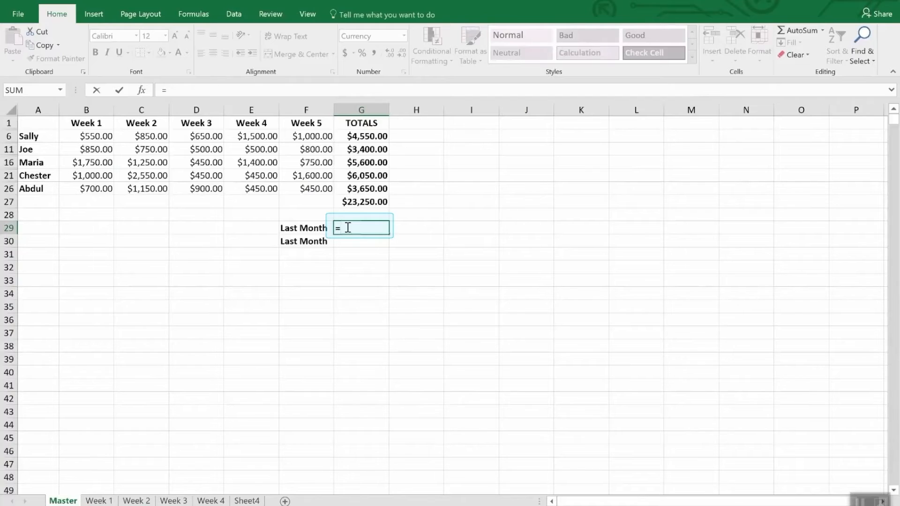
left_click(308, 14)
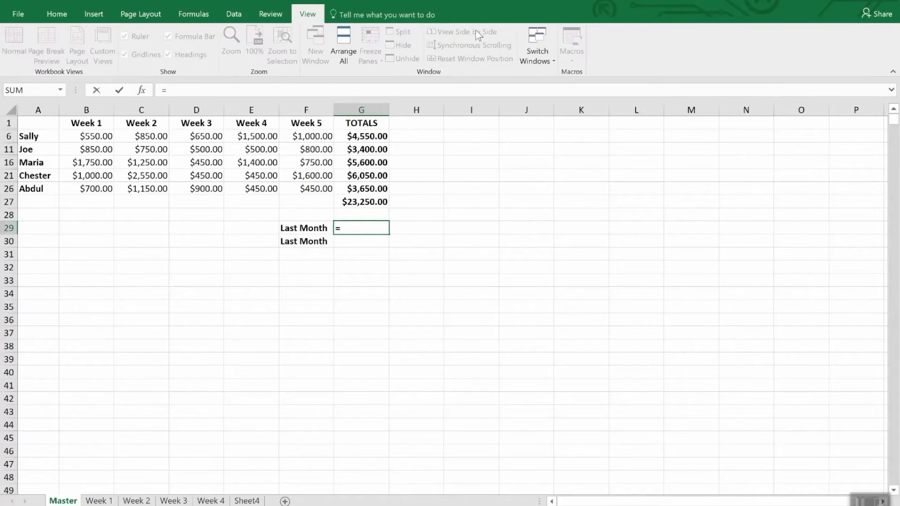
left_click(549, 51)
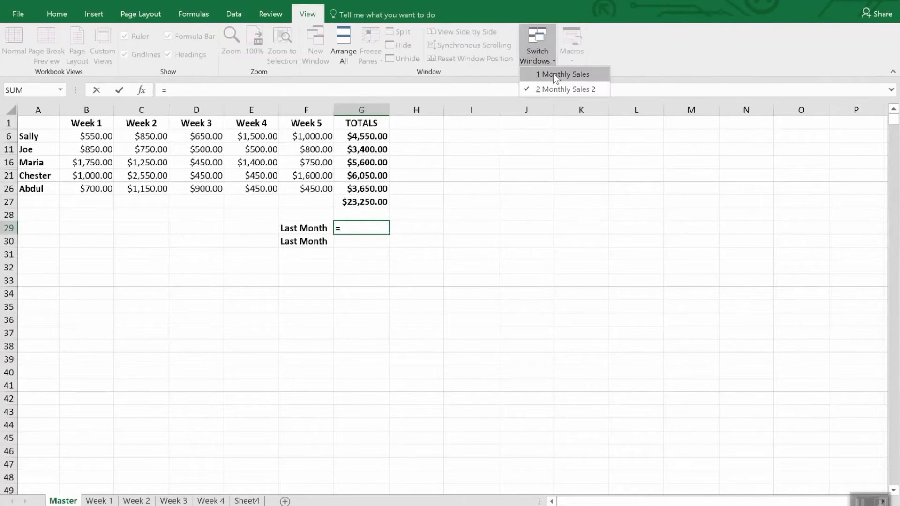
left_click(553, 74)
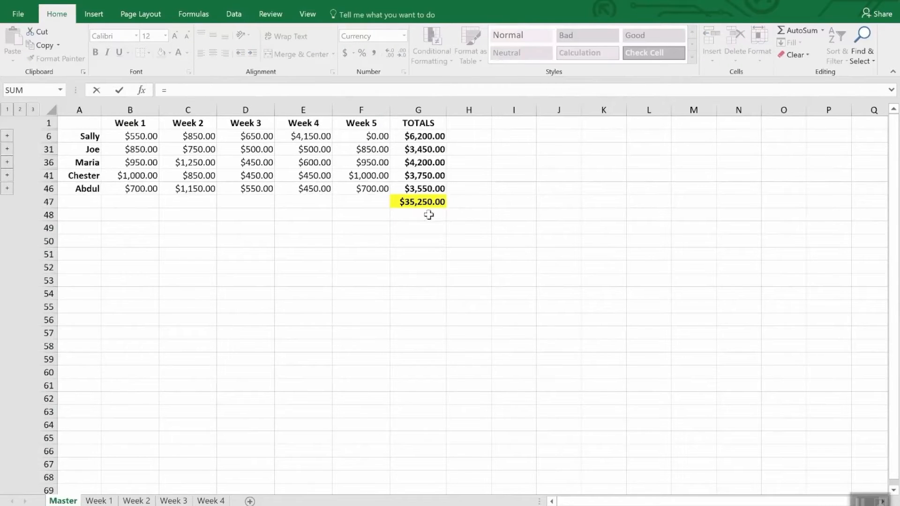
left_click(422, 202)
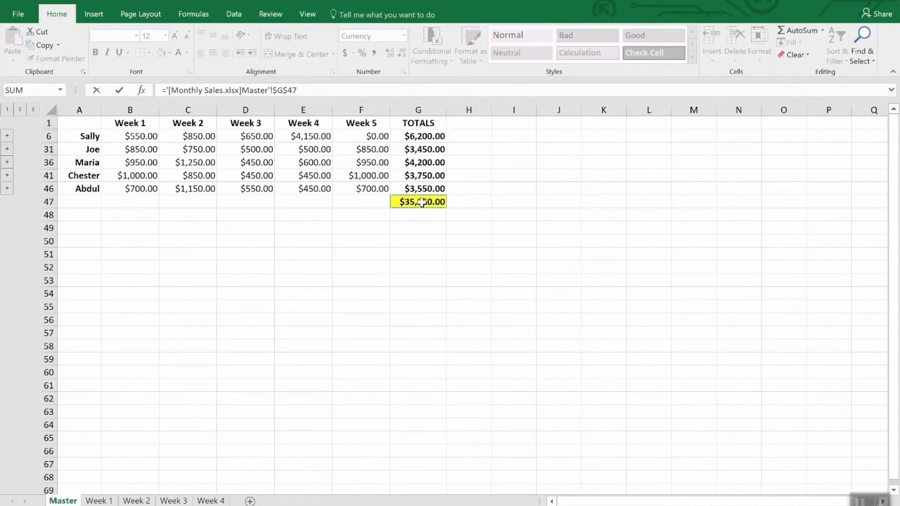
key("Return")
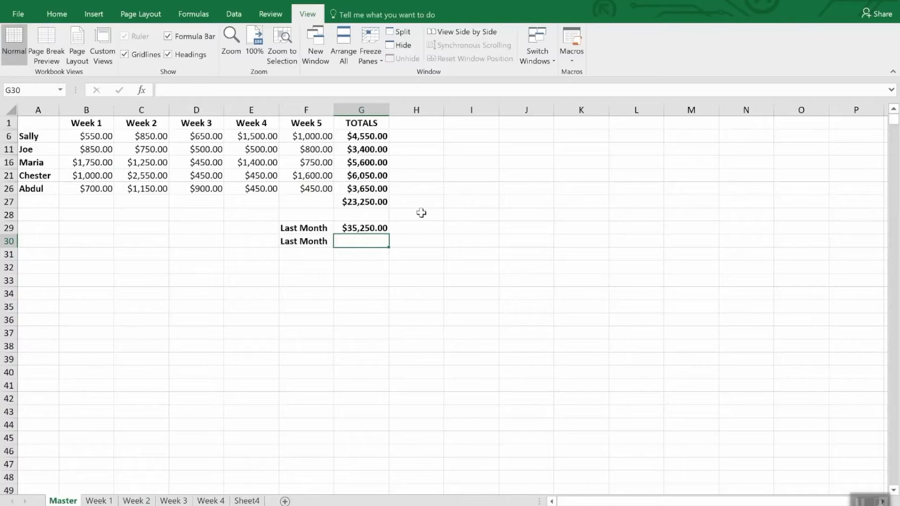
left_click(382, 229)
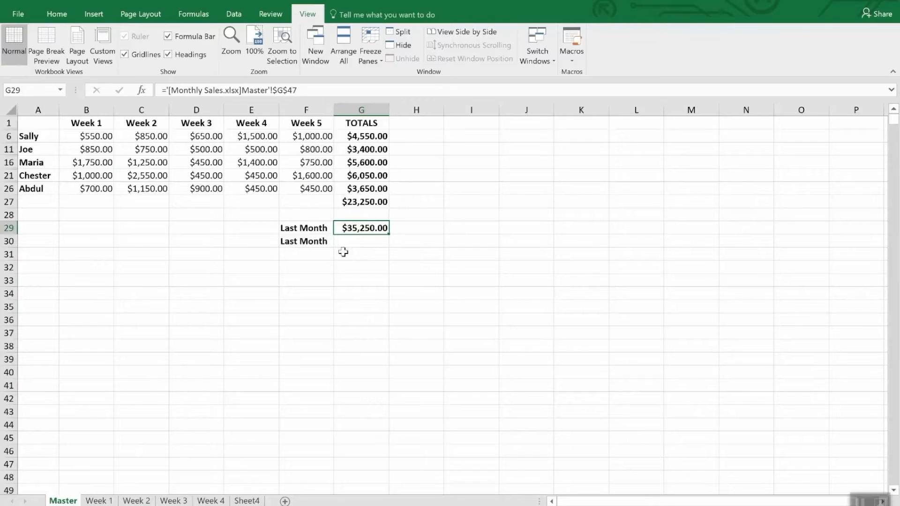
- Copy the grand total in G47 from the Master sheet of the Monthly Sales workbook
left_click(355, 242)
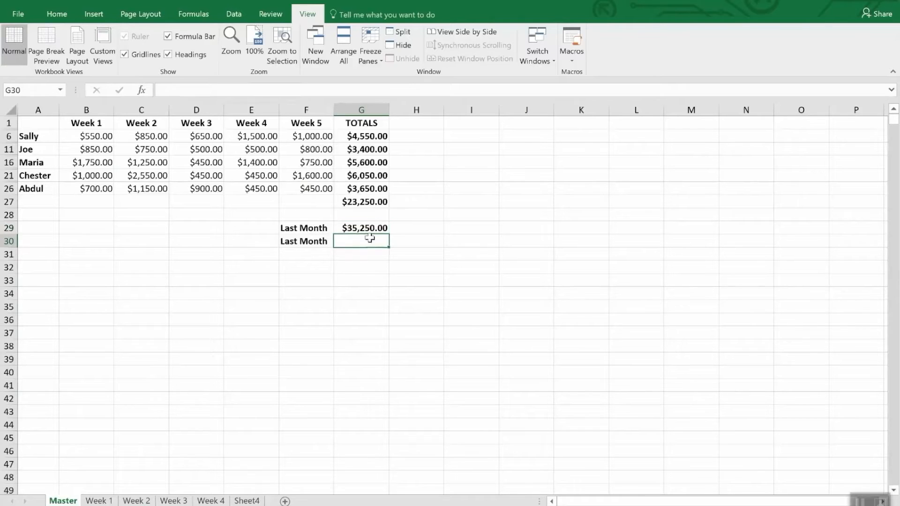
left_click(543, 46)
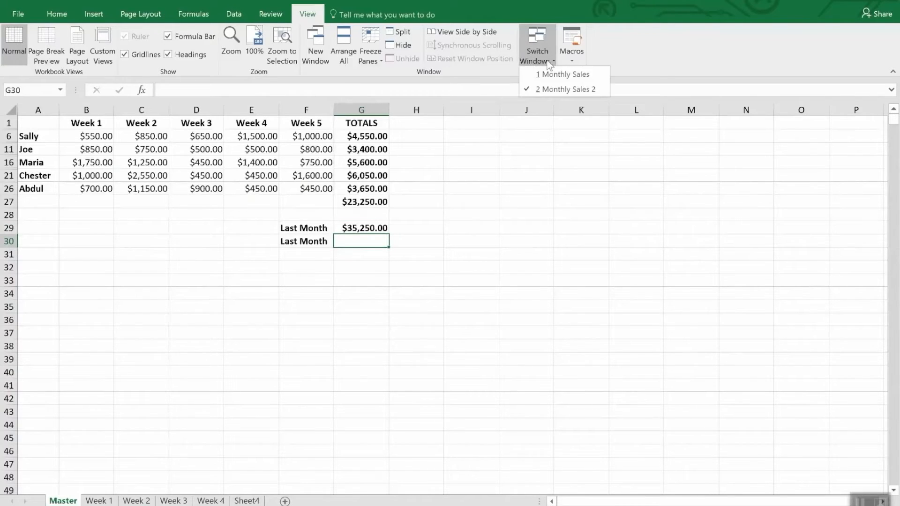
left_click(553, 82)
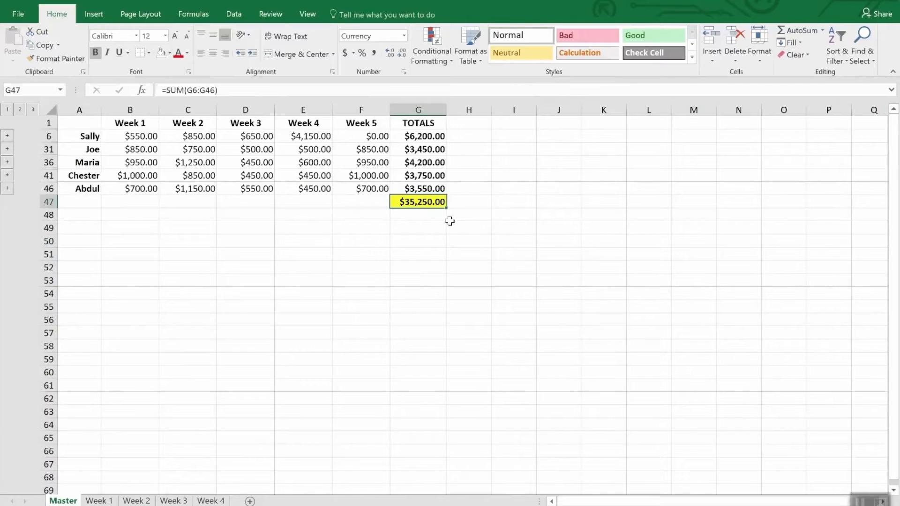
right_click(428, 203)
left_click(454, 226)
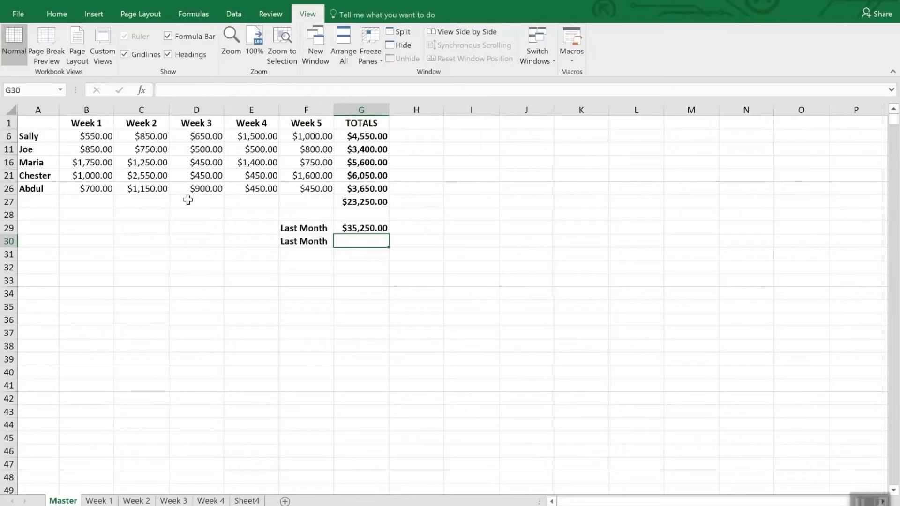
- Paste the copied total as a link into G30 of Monthly Sales 2, and compare the formulas in G29 and G30
left_click(57, 15)
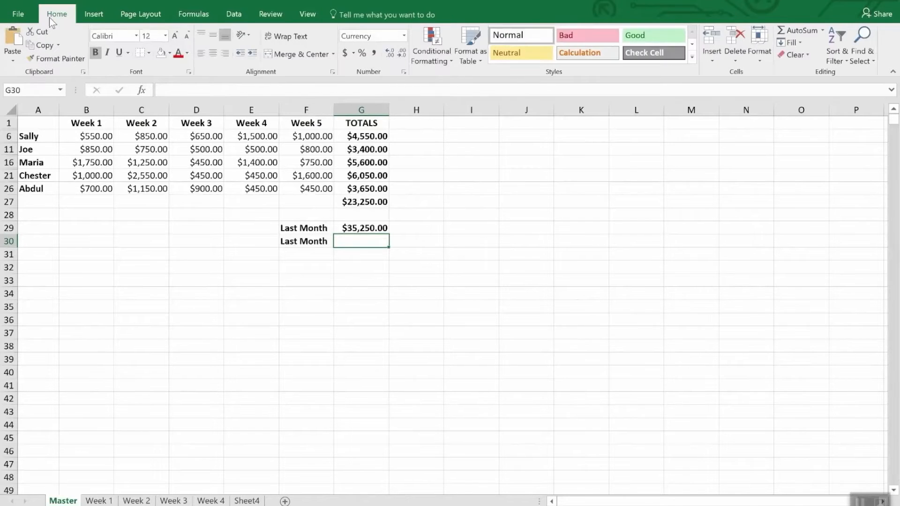
left_click(13, 60)
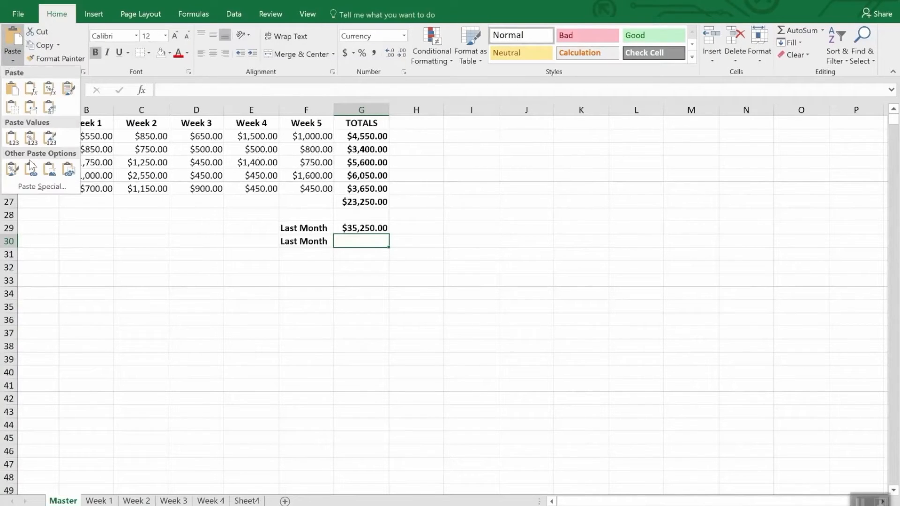
left_click(38, 185)
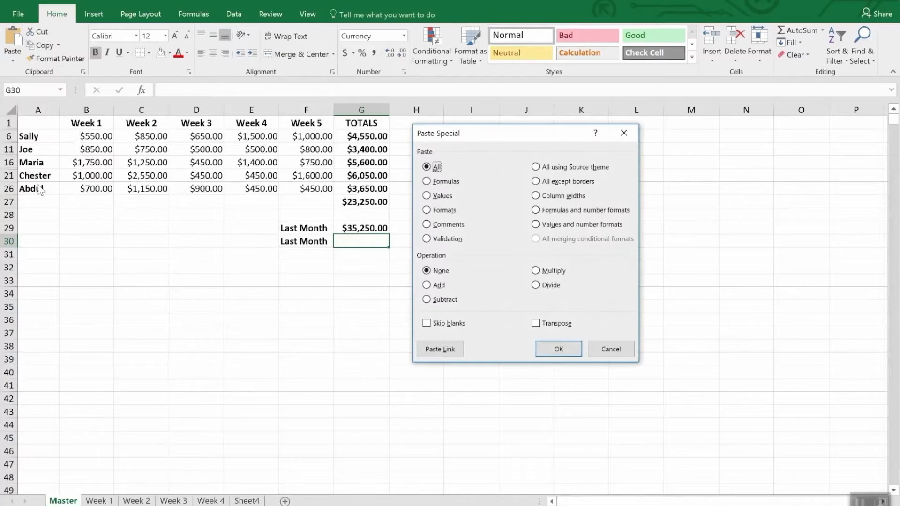
left_click(440, 350)
left_click(433, 185)
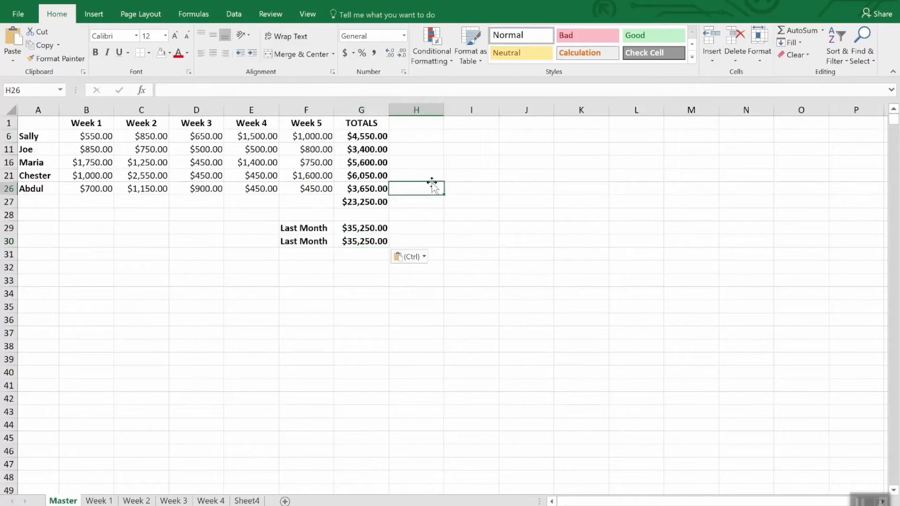
left_click(366, 254)
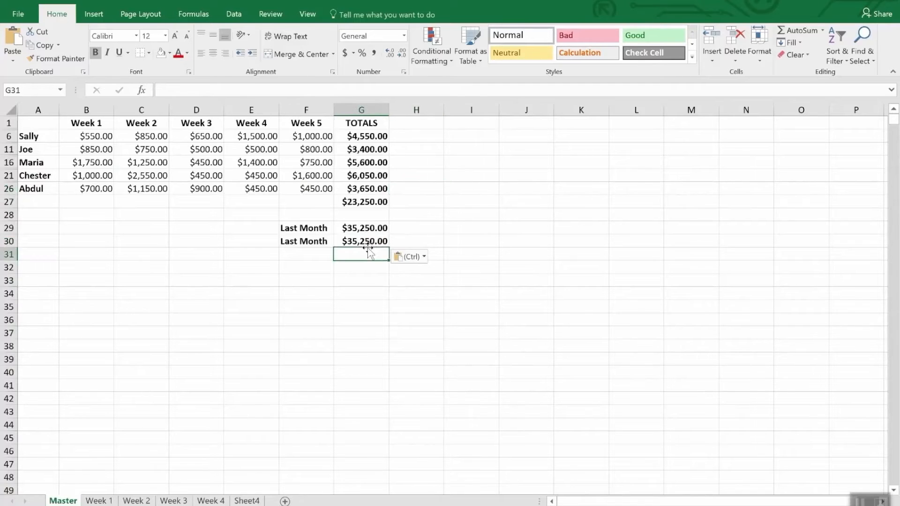
left_click(366, 240)
left_click(367, 229)
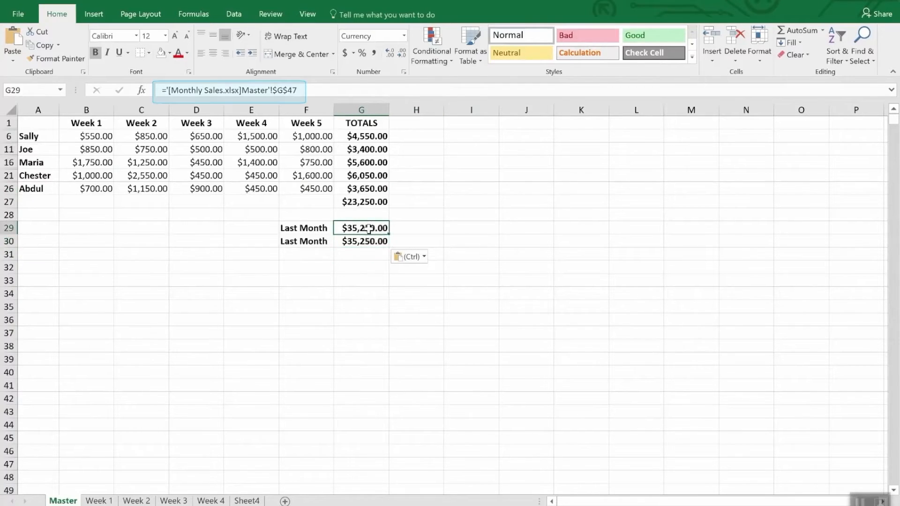
left_click(367, 241)
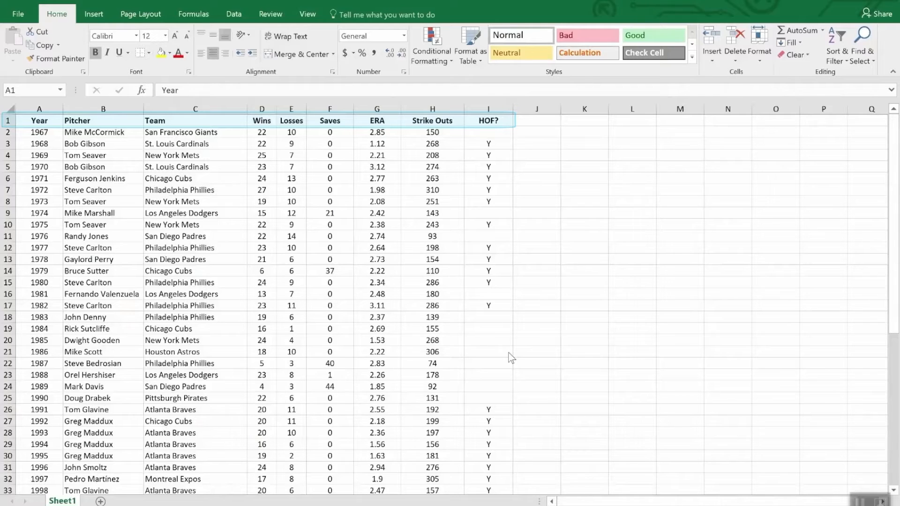
- Sort the pitcher table by Wins from largest to smallest and look through the sorted rows
scroll(603, 368, "down", 12)
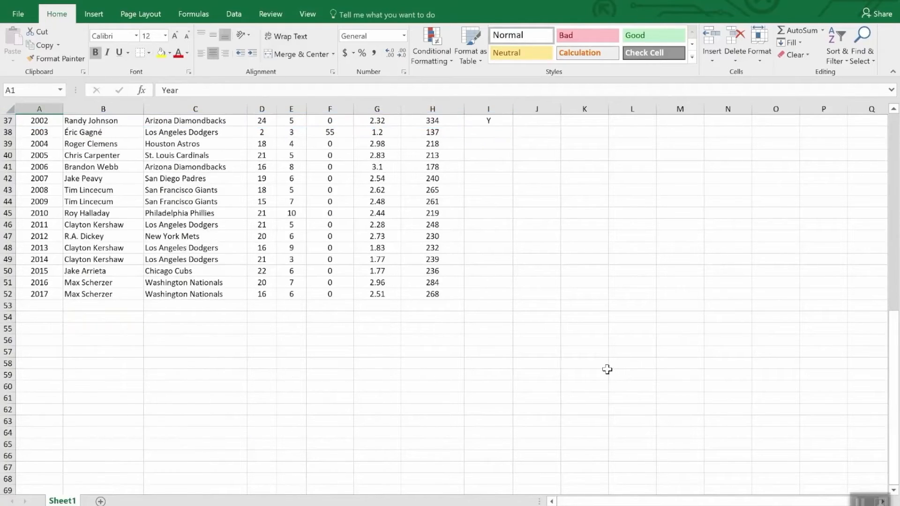
scroll(607, 370, "up", 12)
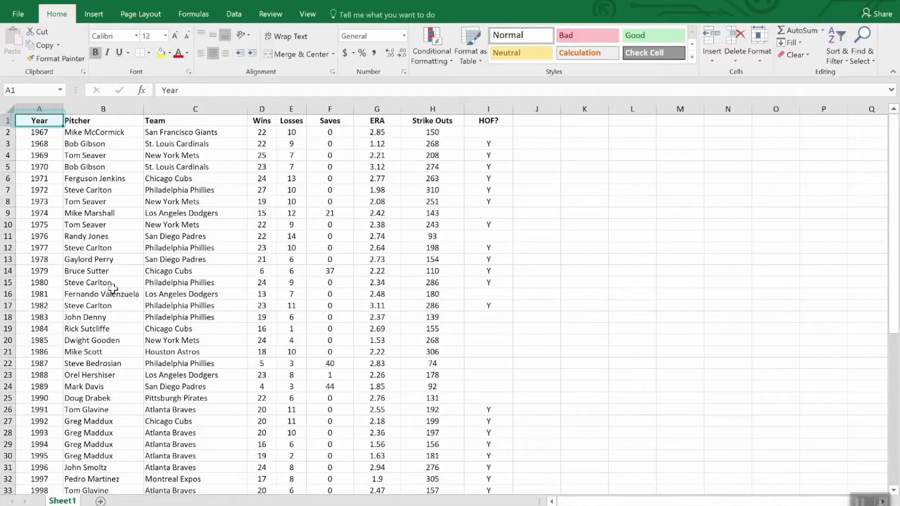
scroll(116, 323, "down", 12)
scroll(116, 325, "up", 12)
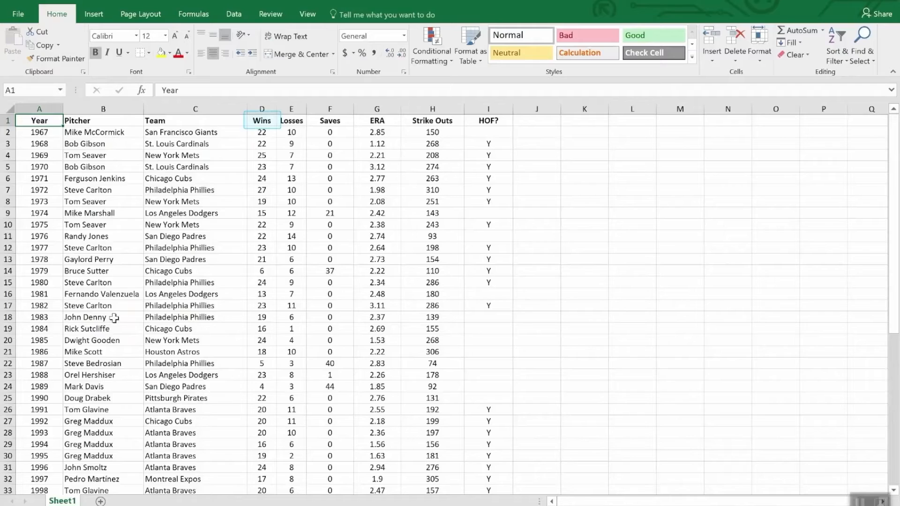
left_click(266, 124)
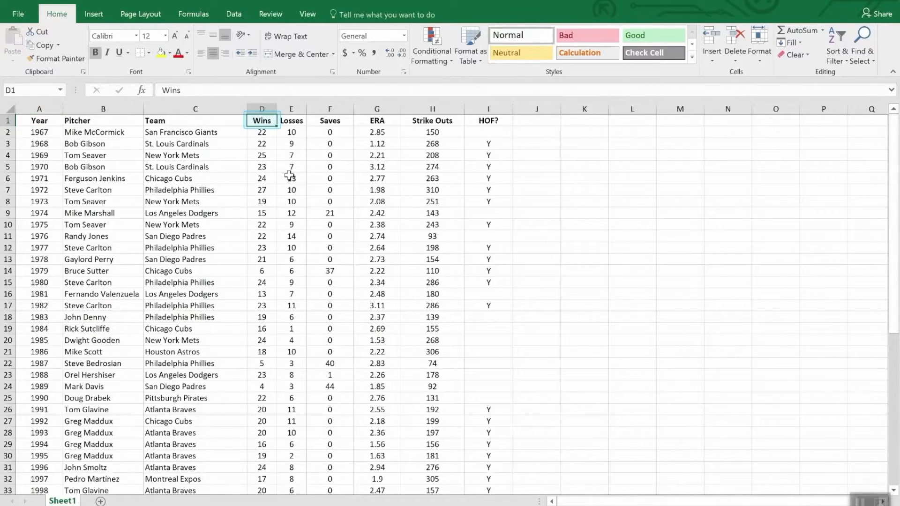
left_click(839, 38)
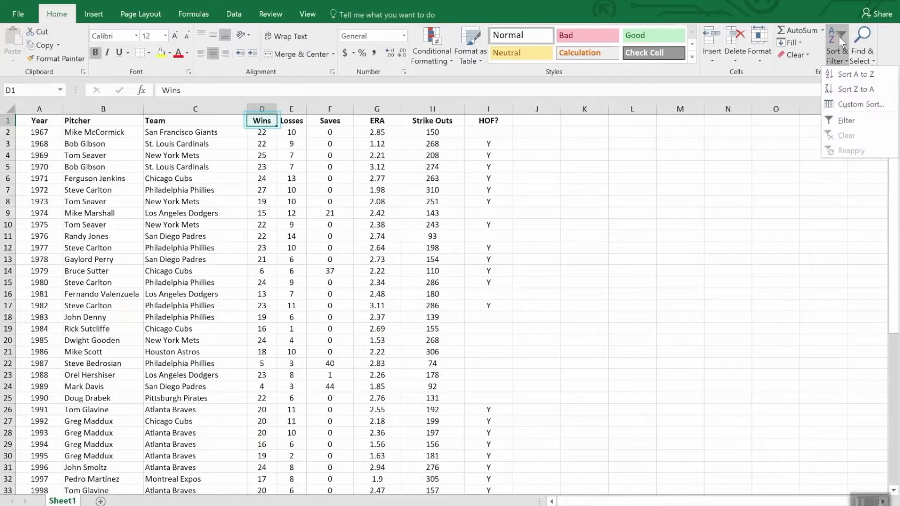
left_click(848, 90)
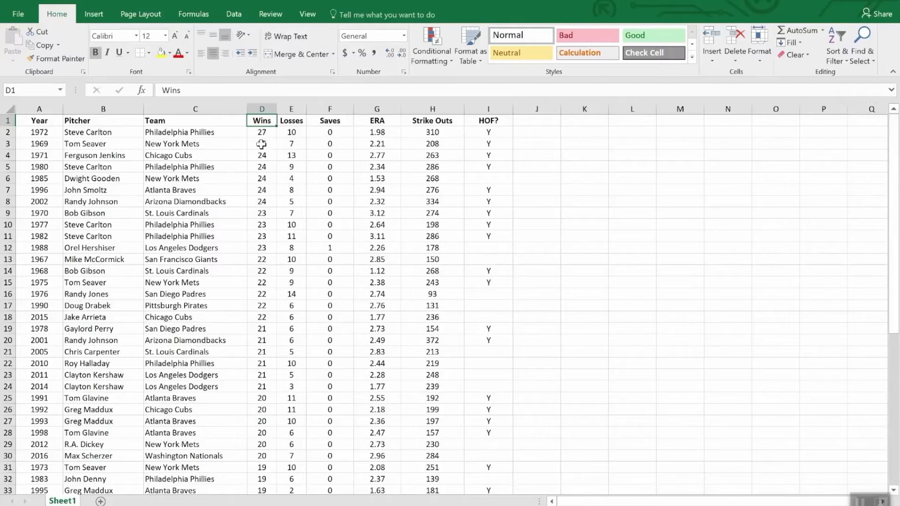
scroll(262, 146, "down", 8)
scroll(262, 149, "up", 8)
- Apply a custom sort by Wins from largest to smallest, with a second level by ERA from smallest to largest
left_click(838, 38)
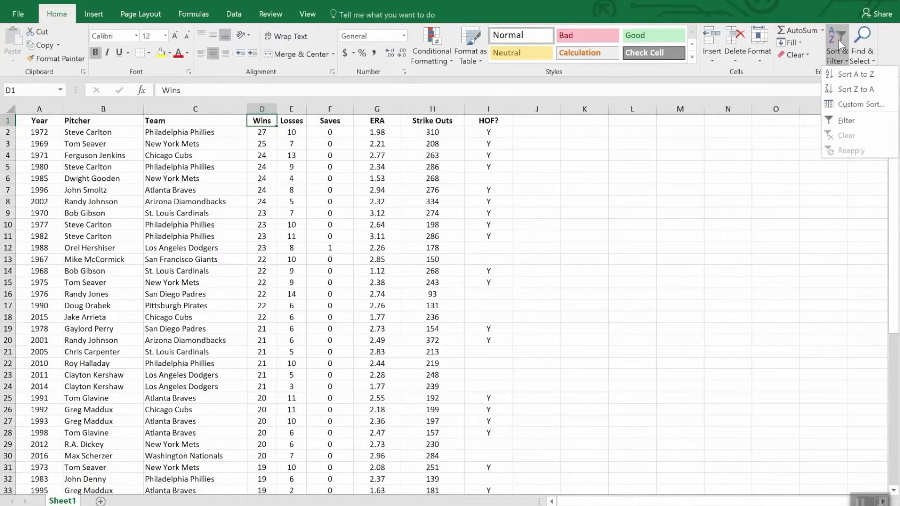
left_click(860, 105)
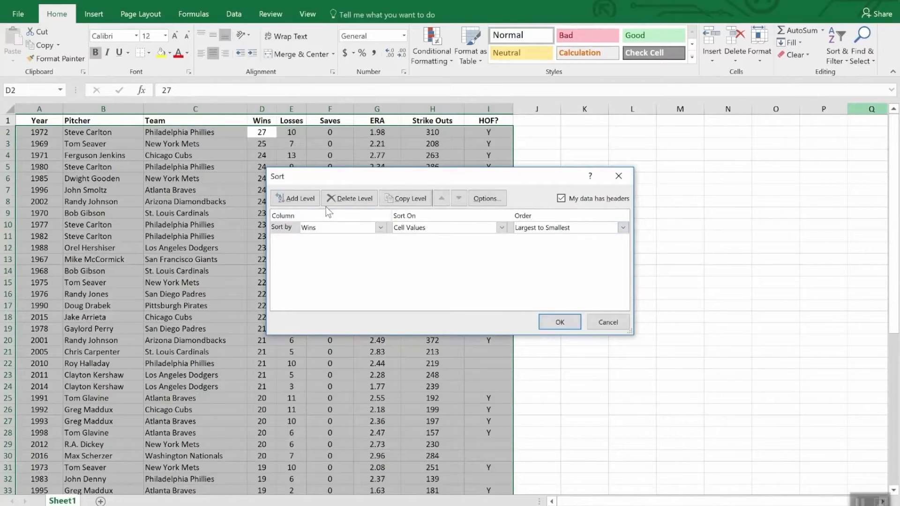
left_click(294, 198)
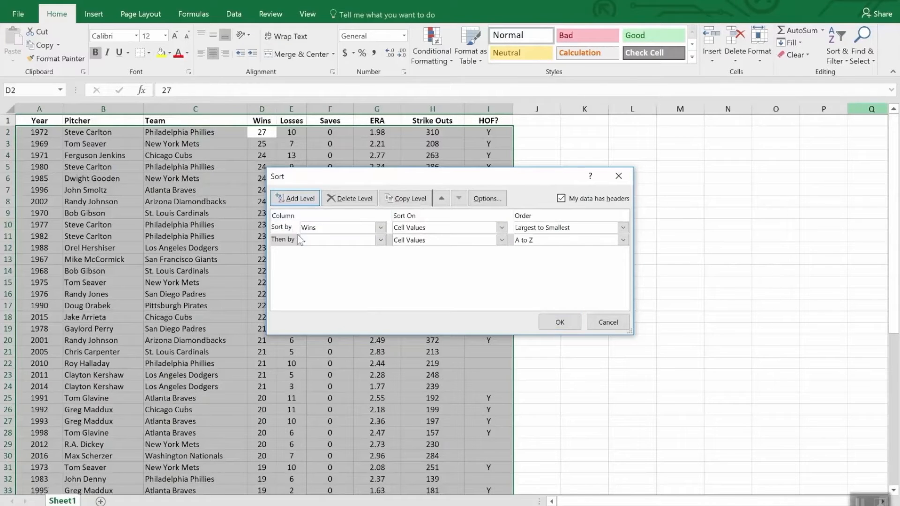
left_click(380, 241)
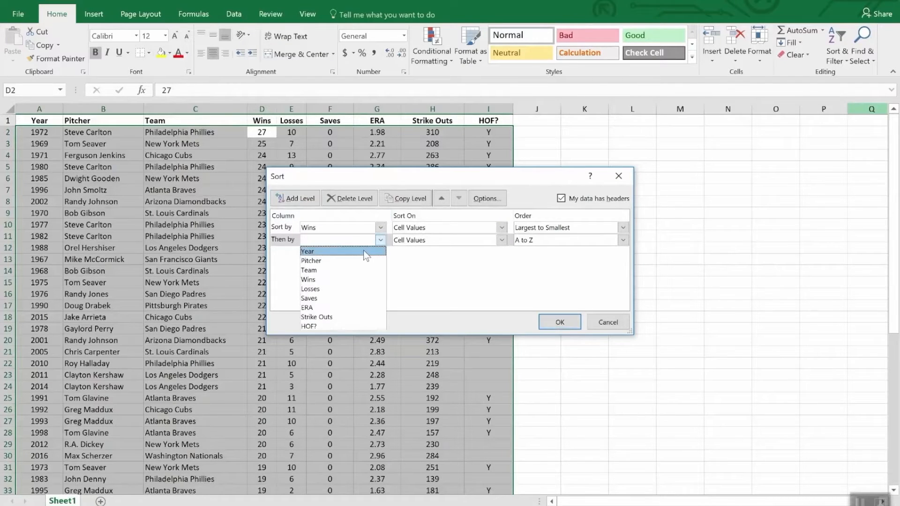
left_click(355, 308)
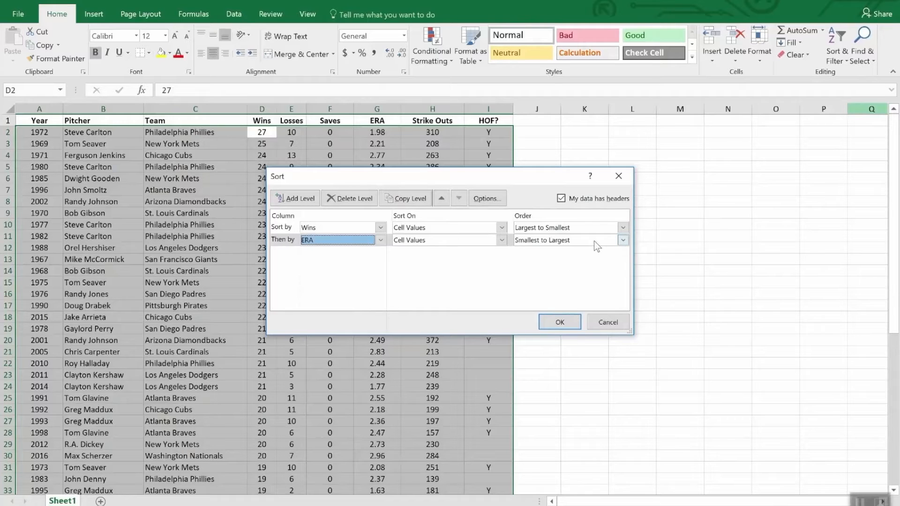
left_click(559, 322)
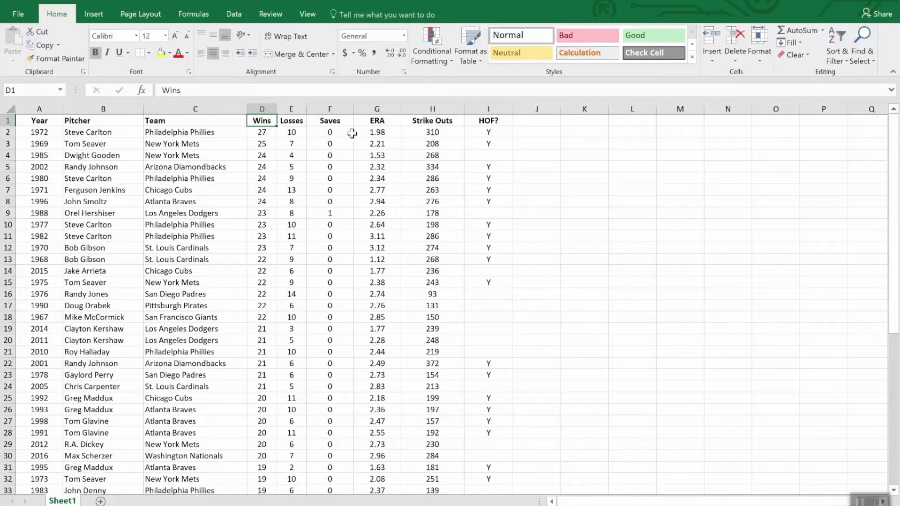
- Turn on filtering for the pitcher table's header row, starting from the Saves header cell
left_click(337, 123)
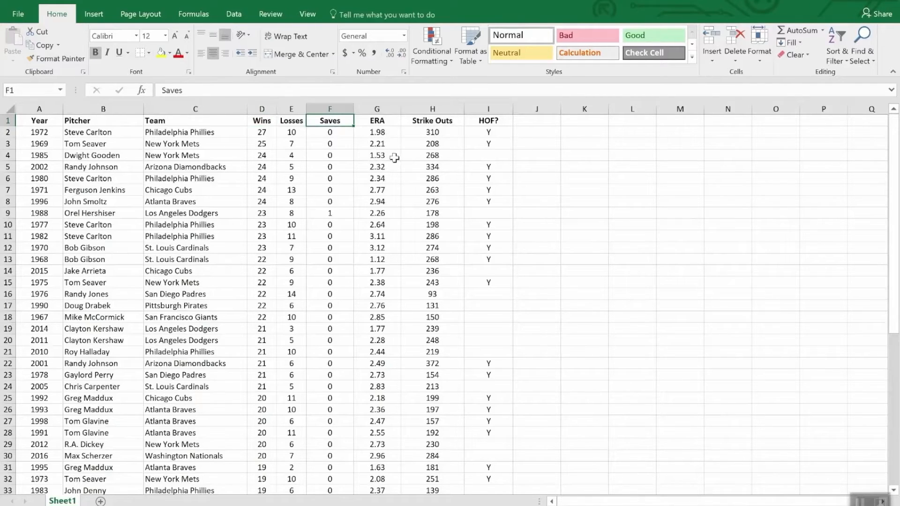
left_click(833, 40)
left_click(846, 123)
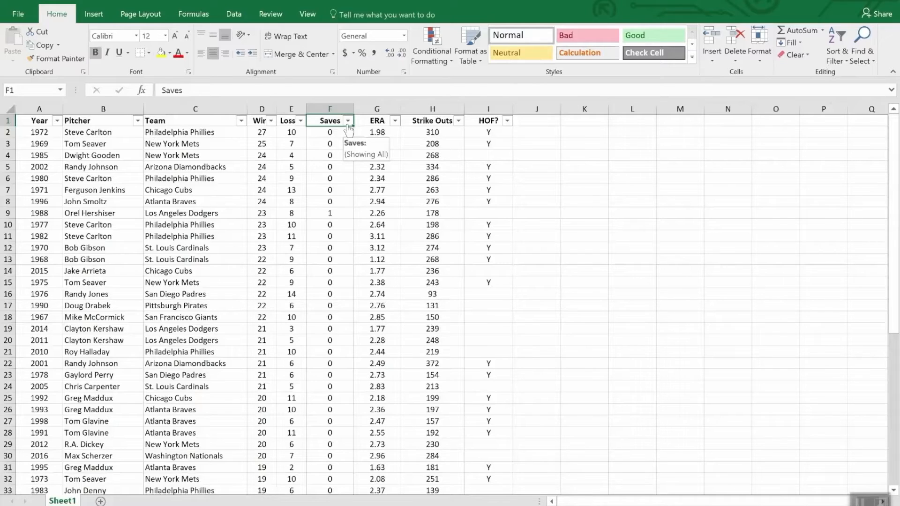
- Filter the HOF? column to show only the rows marked Y
left_click(507, 121)
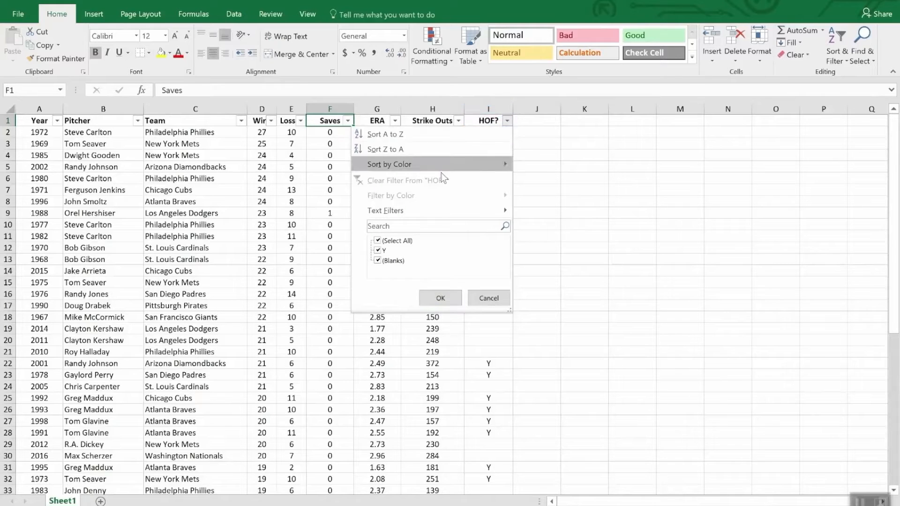
left_click(378, 241)
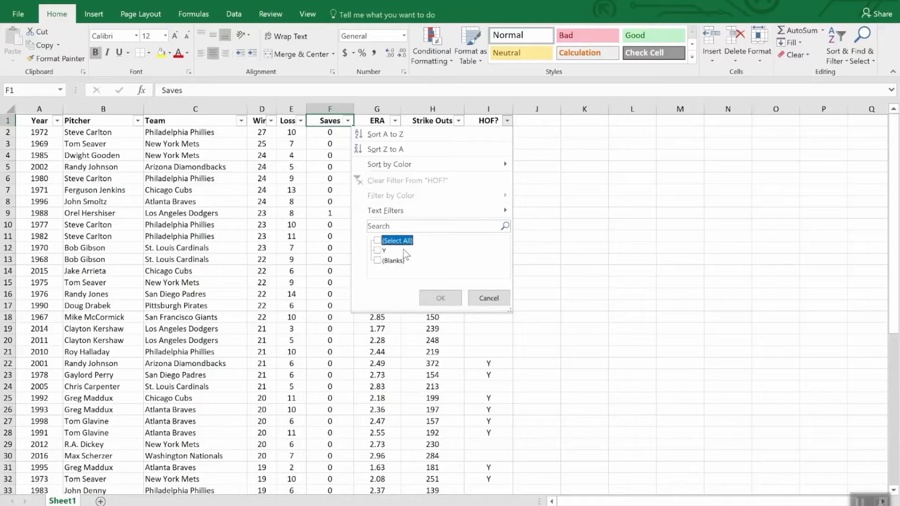
left_click(381, 251)
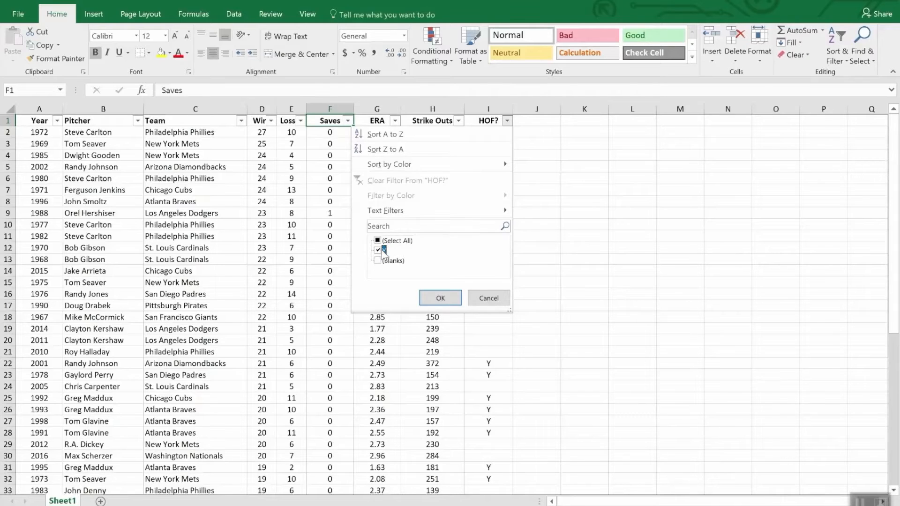
left_click(440, 298)
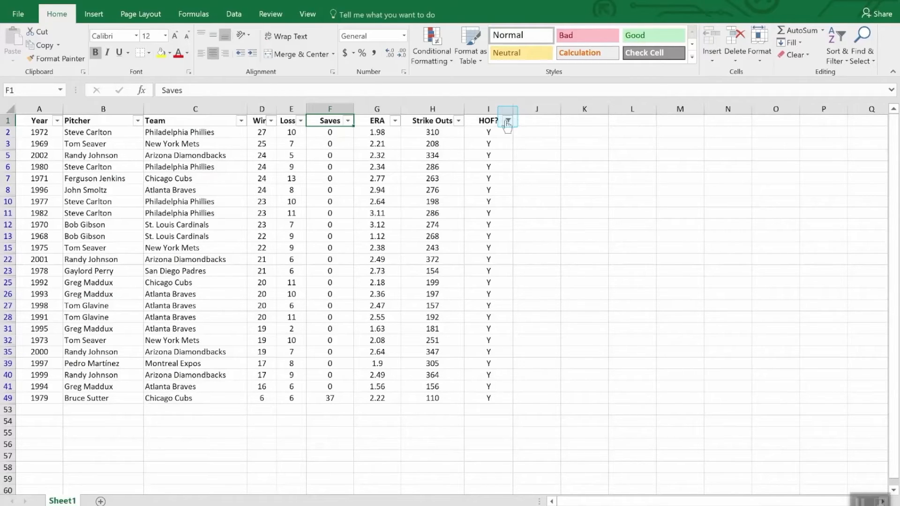
- Sort the filtered pitcher rows by Strike Outs from largest to smallest
mouse_move(507, 126)
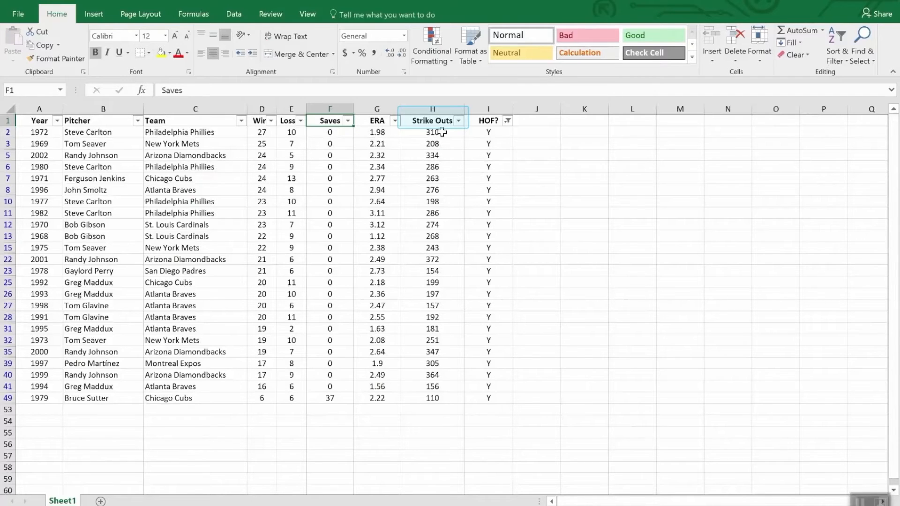
left_click(460, 122)
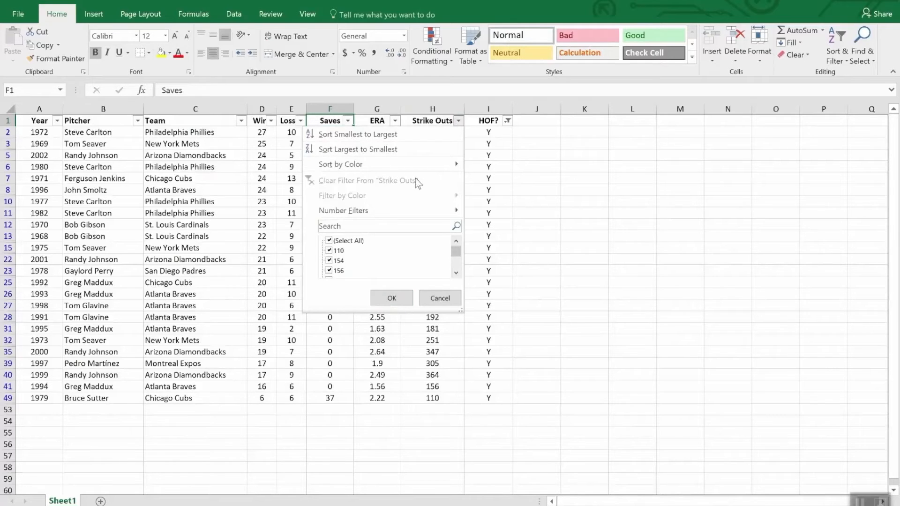
left_click(406, 150)
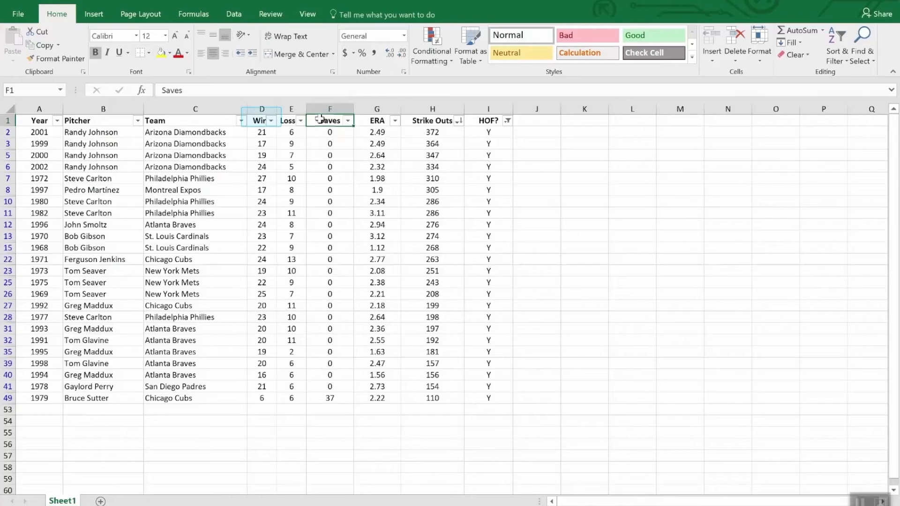
- Apply a number filter to the Wins column so that only rows with wins less than 20 show
left_click(271, 121)
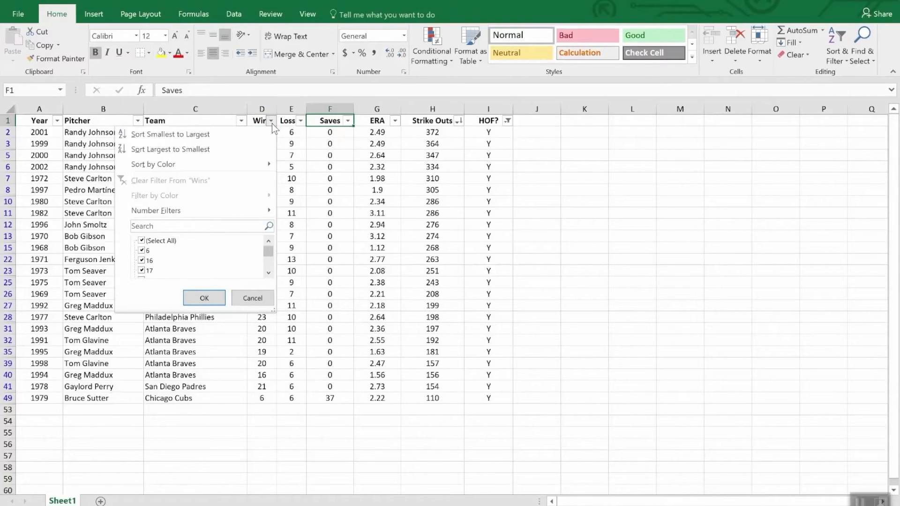
mouse_move(241, 210)
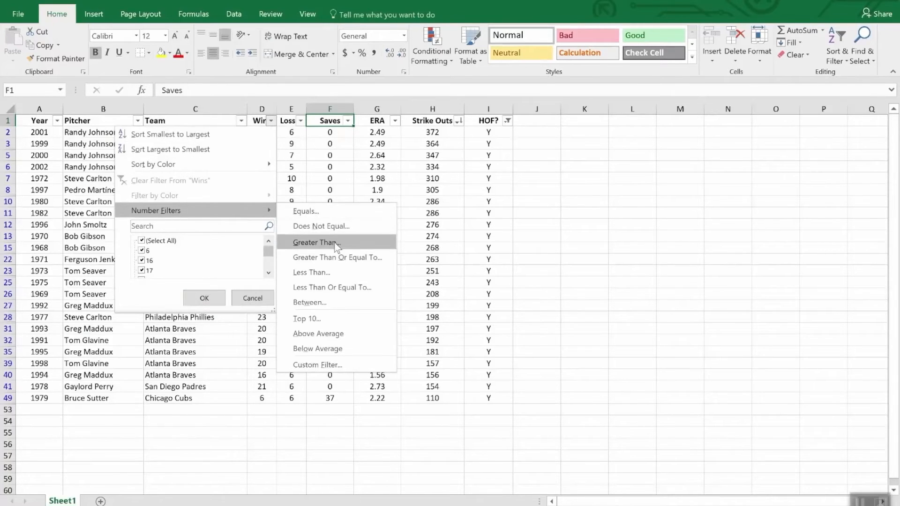
left_click(335, 274)
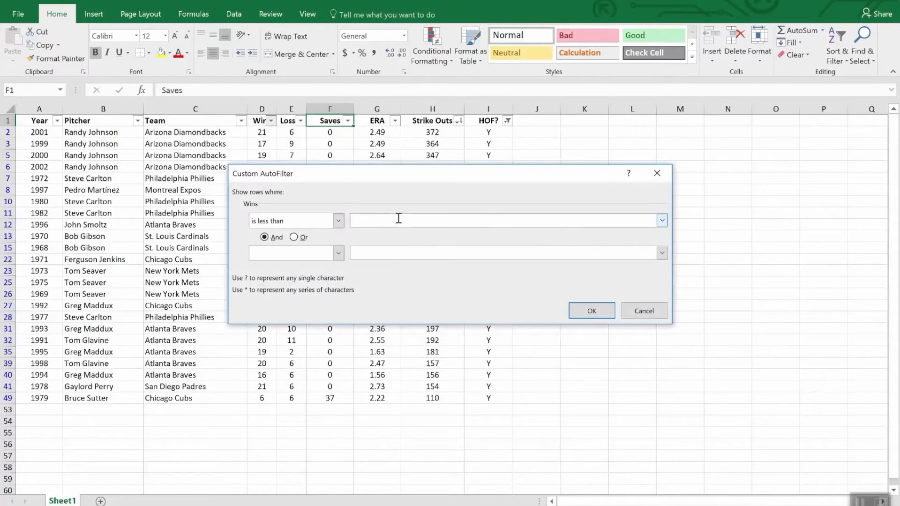
type("20")
left_click(606, 312)
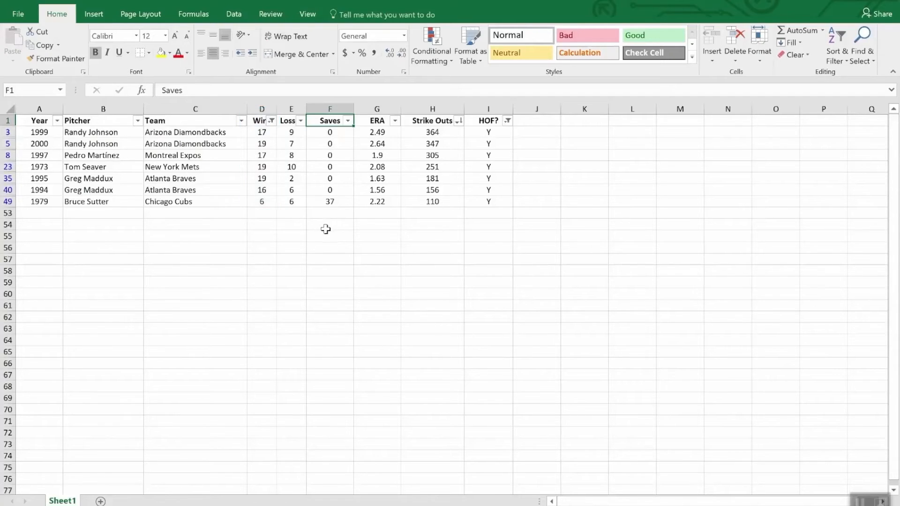
- Add an AutoSum subtotal of the filtered Strike Outs values in H53, directly below the table
left_click(427, 214)
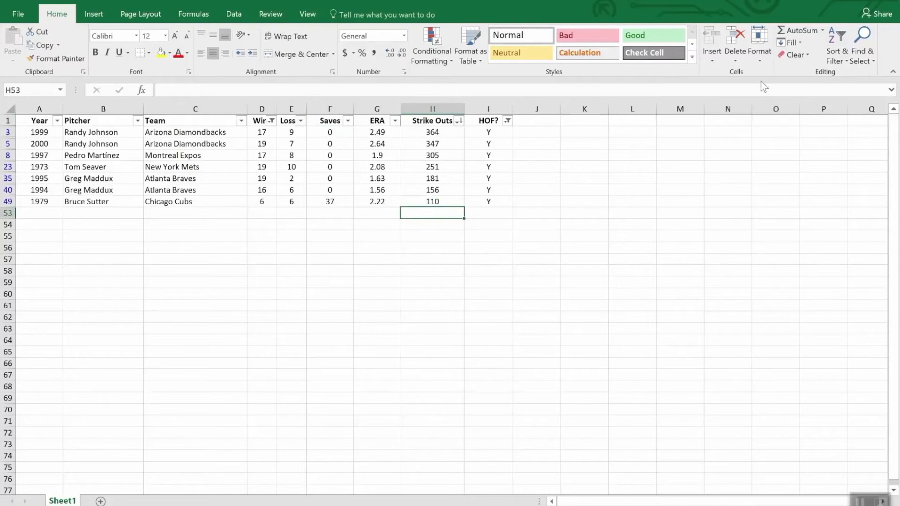
left_click(800, 31)
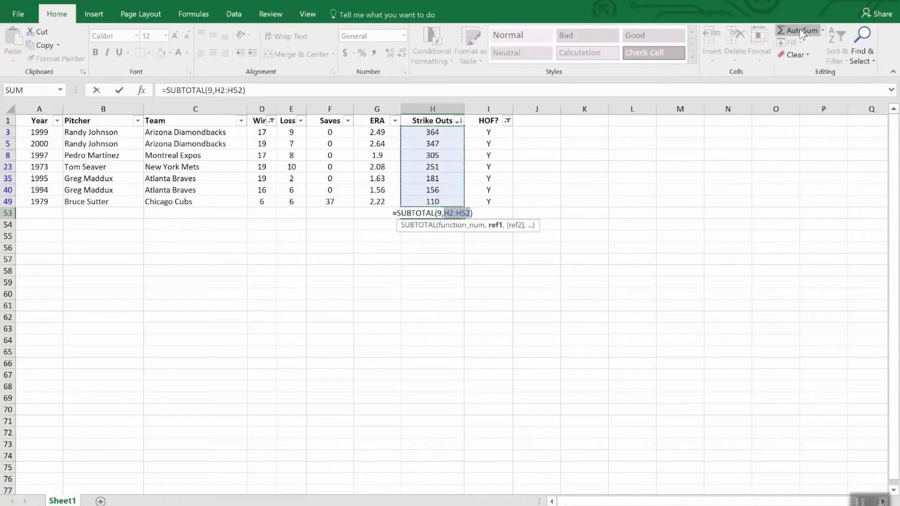
key("Return")
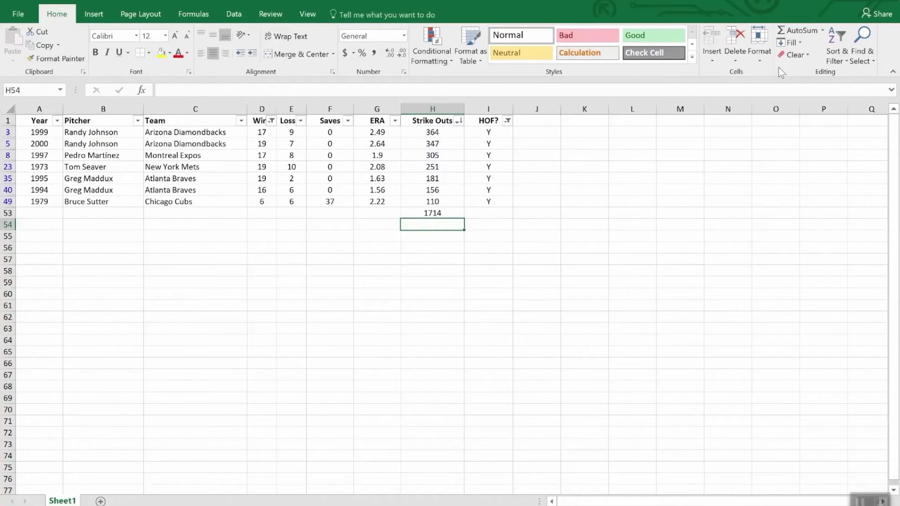
- Clear the filters from the HOF? and Wins columns to show all pitcher rows again
left_click(508, 121)
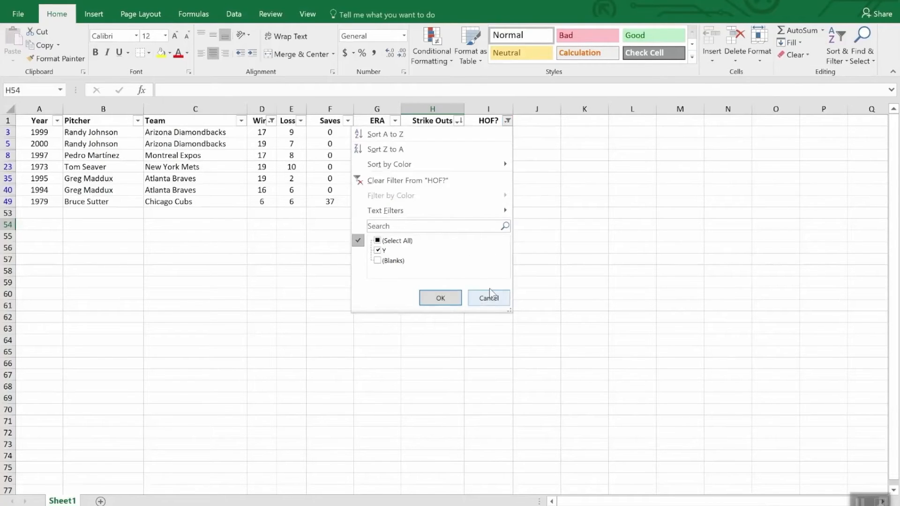
left_click(430, 179)
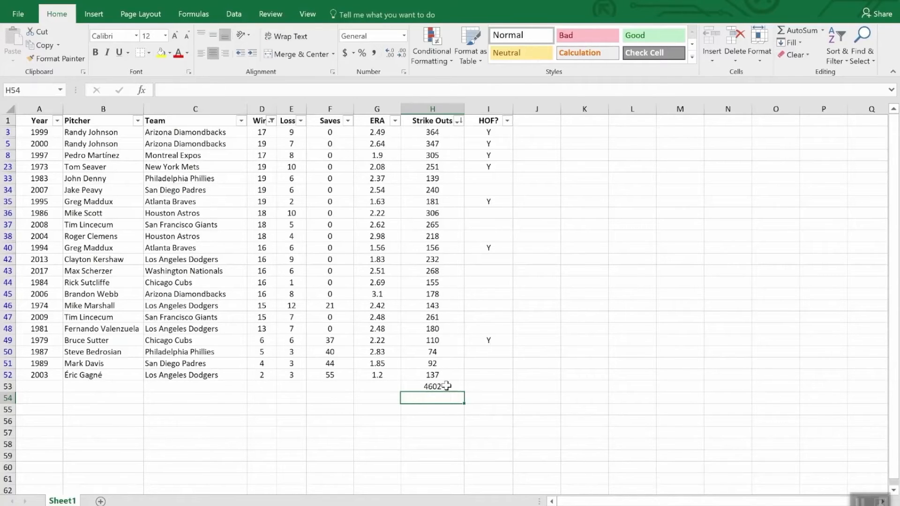
left_click(271, 121)
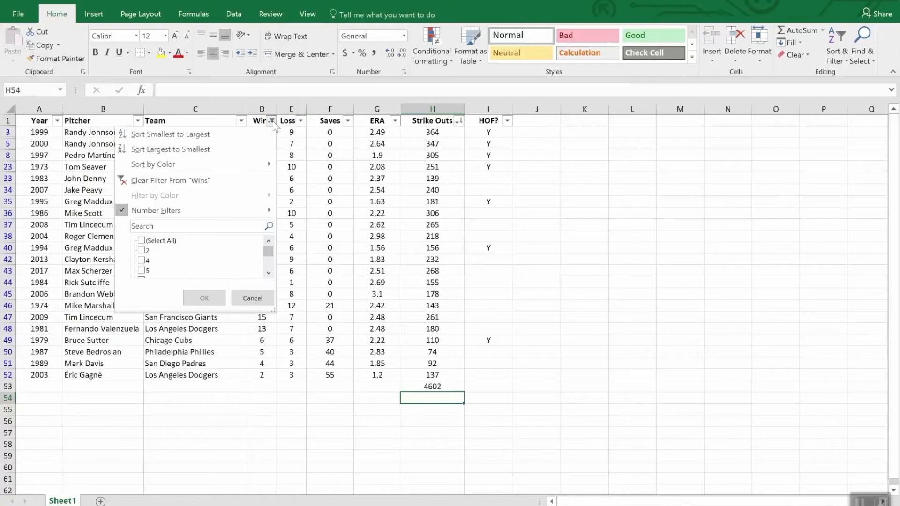
left_click(191, 184)
- Examine the subtotal and its formula in H53 below the unfiltered Strike Outs column
scroll(462, 338, "down", 3)
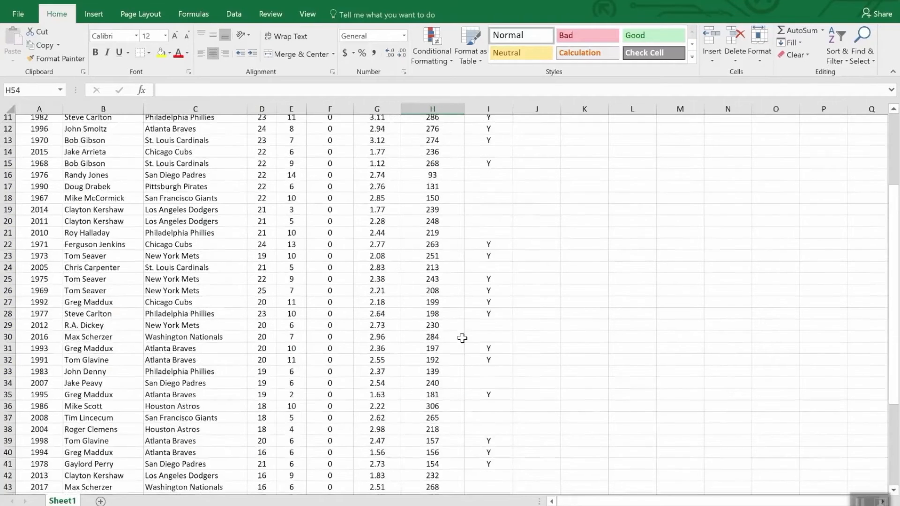
scroll(462, 337, "down", 9)
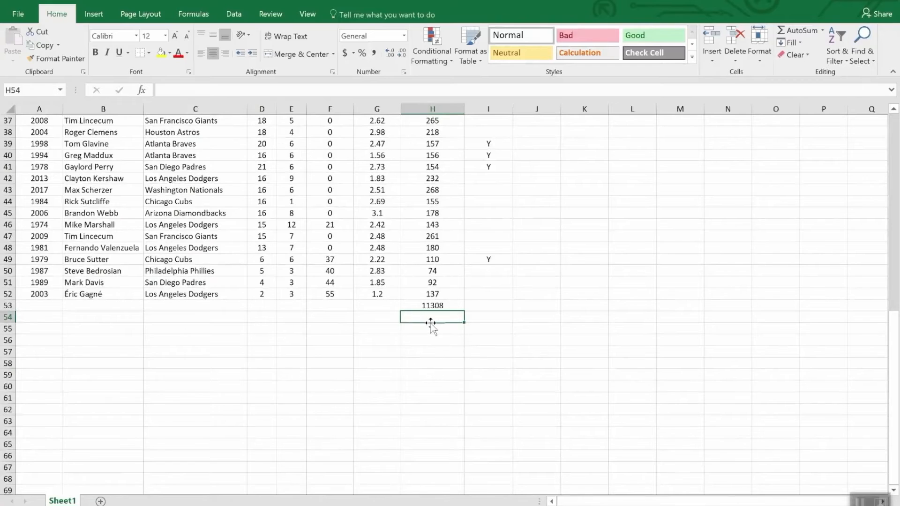
left_click(453, 306)
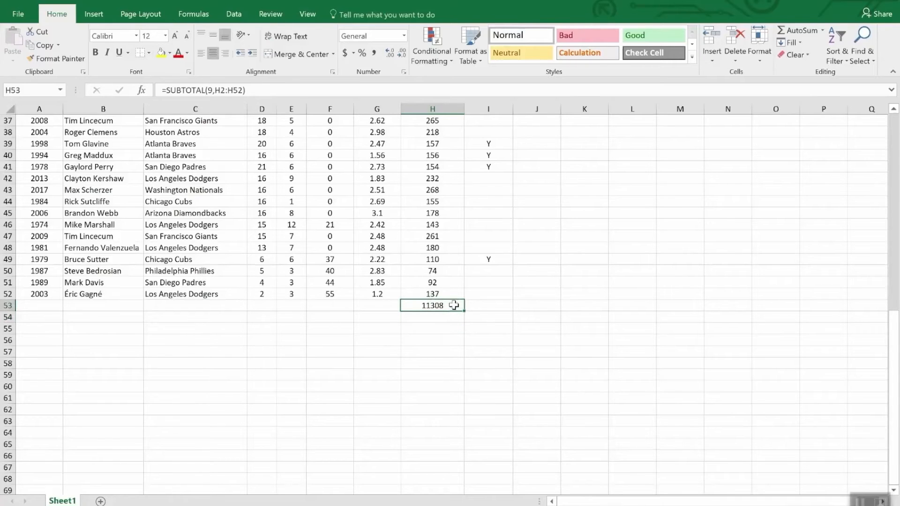
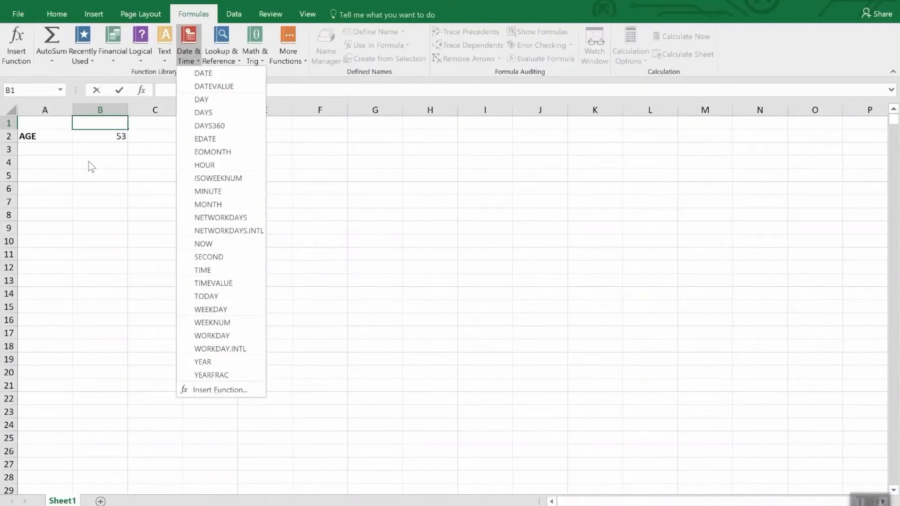
- Examine the age formula in B2 and browse the Date and Time number formats available for that cell
left_click(91, 133)
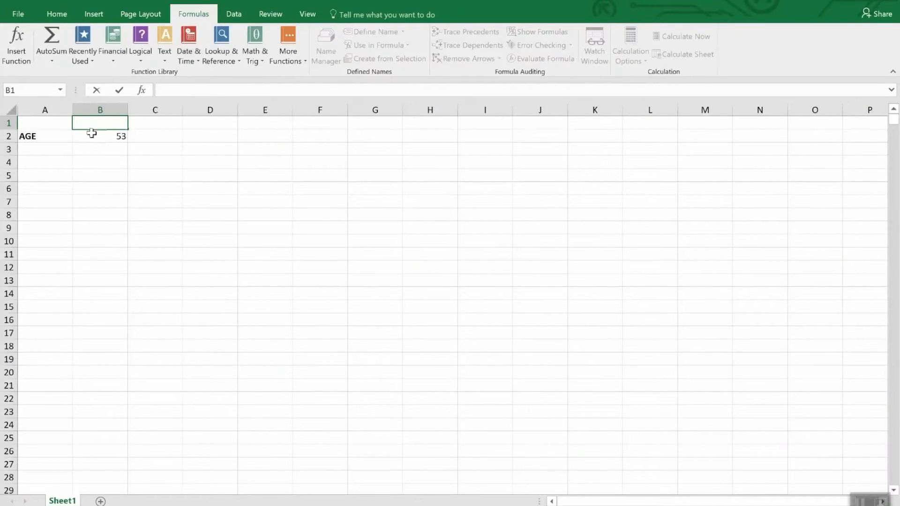
left_click(92, 136)
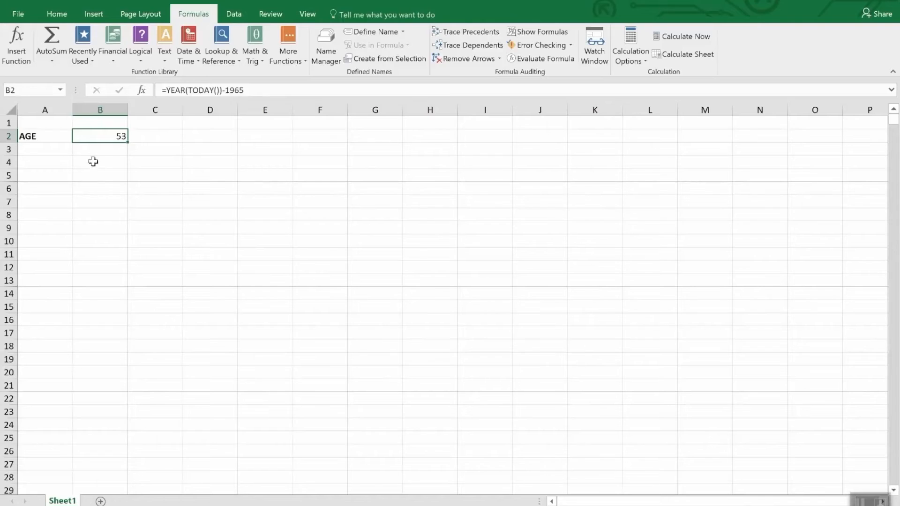
left_click(55, 15)
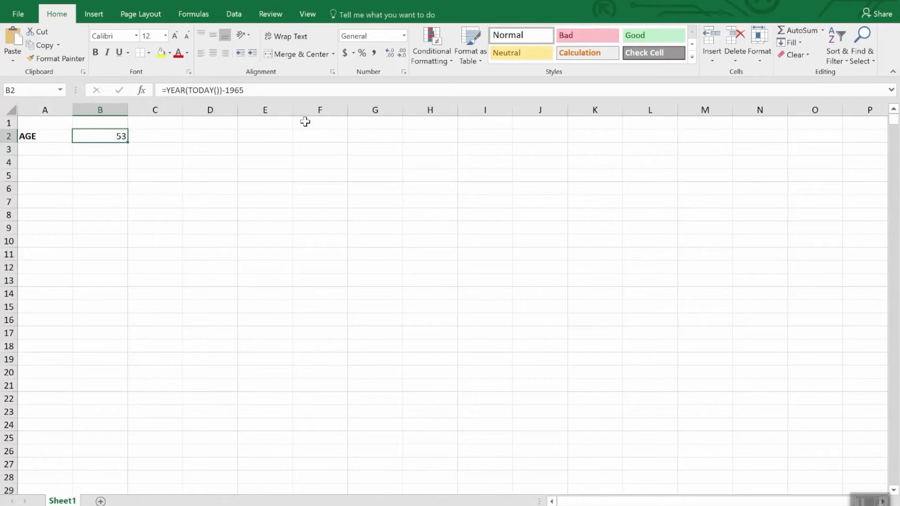
left_click(404, 35)
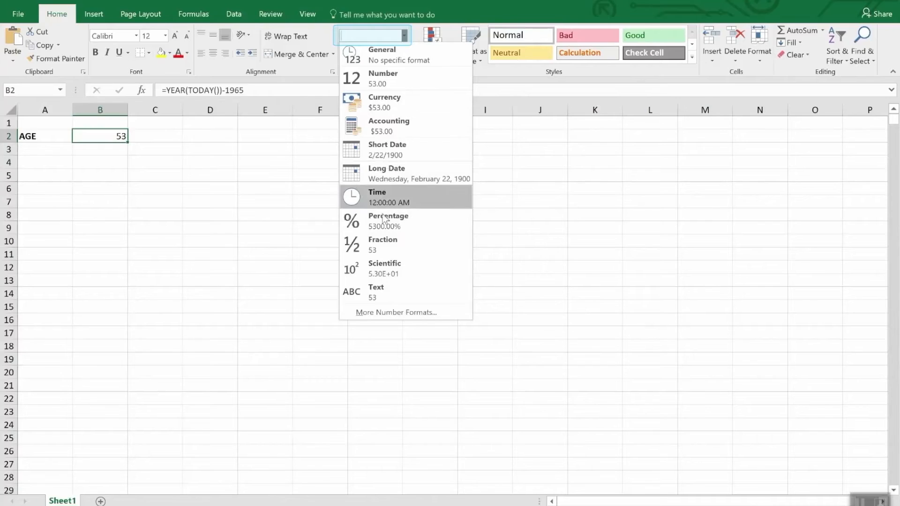
left_click(383, 313)
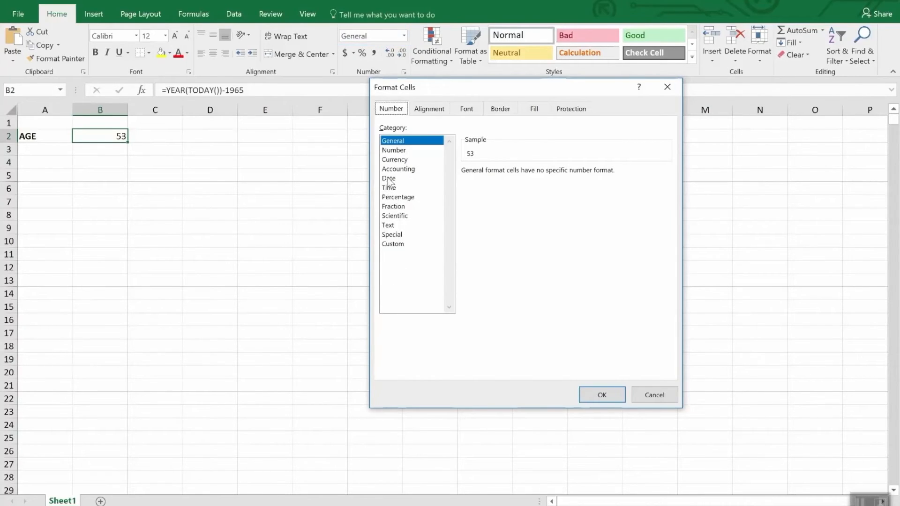
left_click(389, 178)
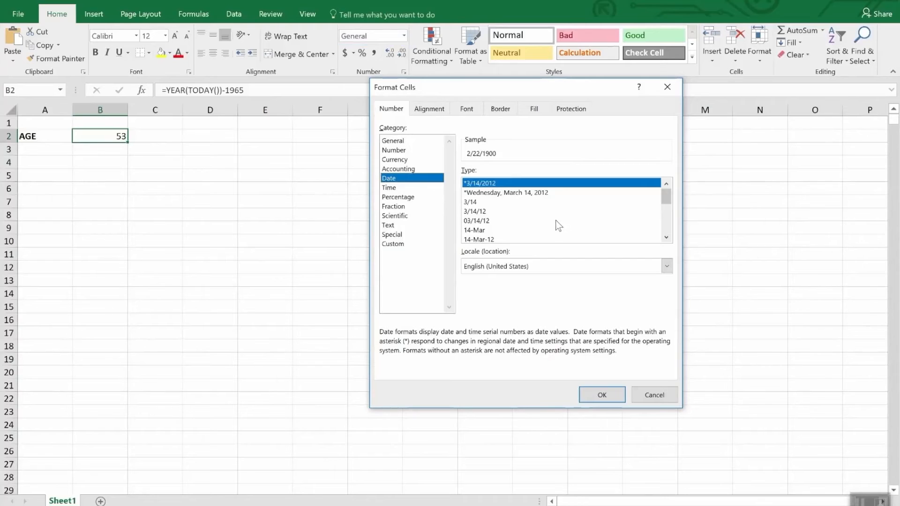
mouse_move(667, 196)
left_mouse_down()
mouse_move(677, 228)
mouse_move(672, 208)
left_mouse_up()
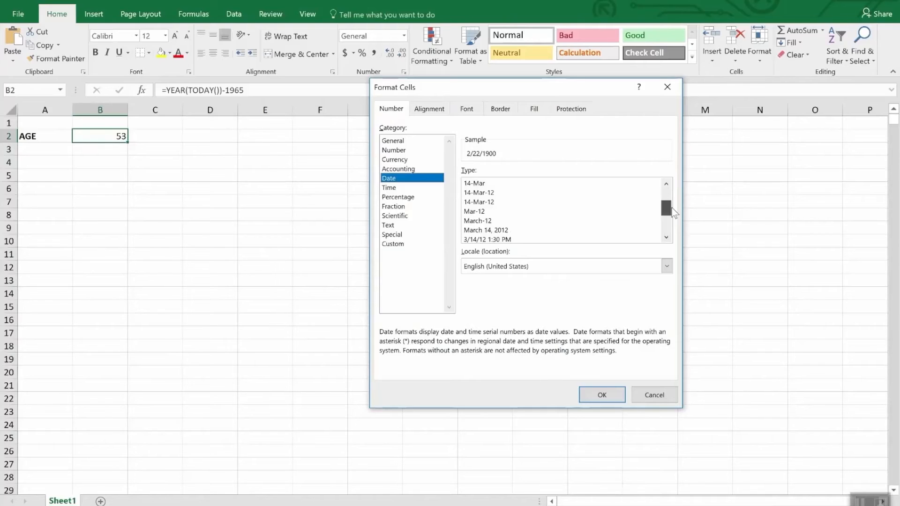
left_click_drag(672, 207, 673, 218)
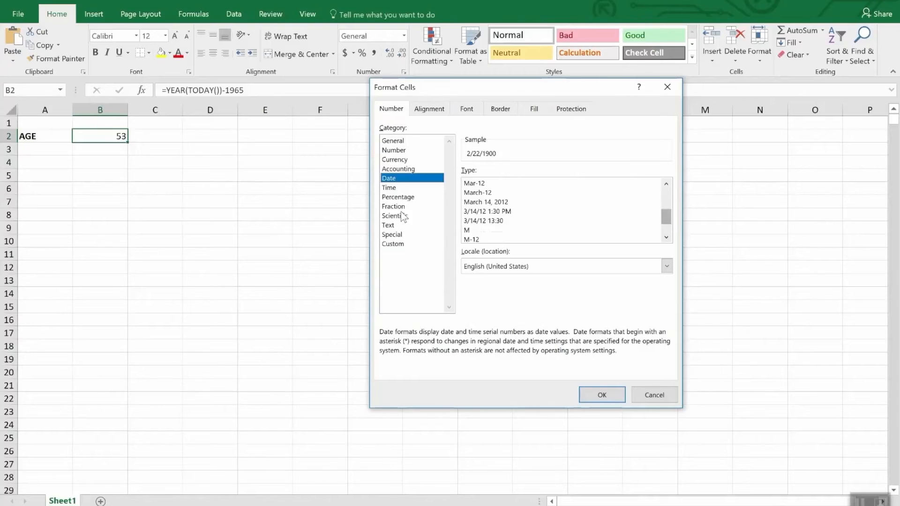
left_click(394, 188)
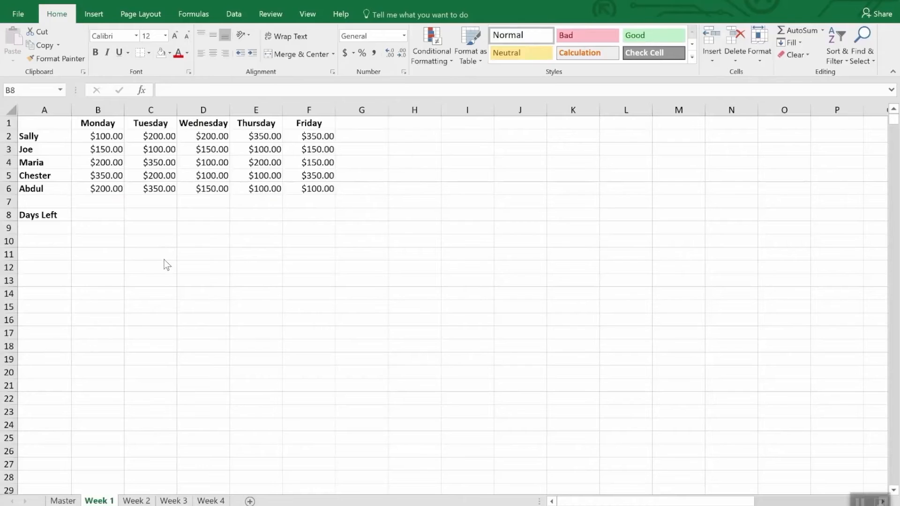
- Replace the Monday heading in B1 of the Week 1 sheet with the date 4/2/2018
left_click(107, 124)
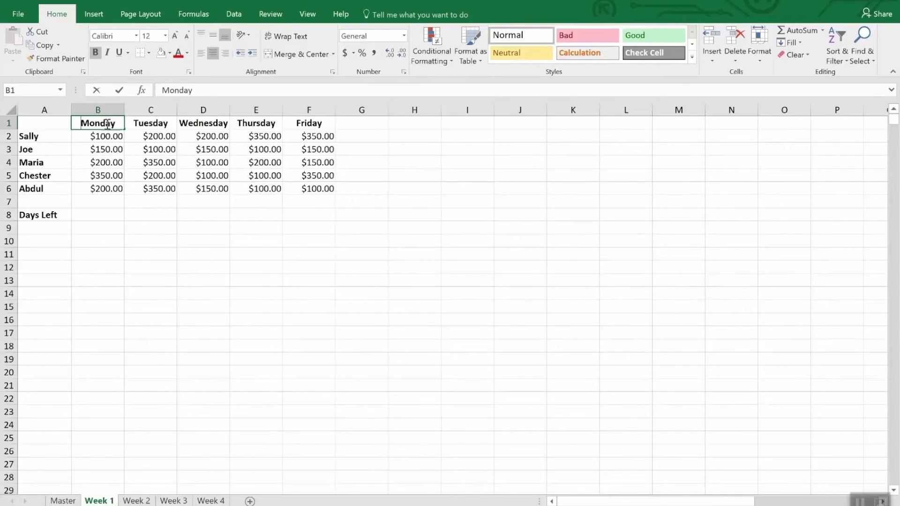
type("4/2/")
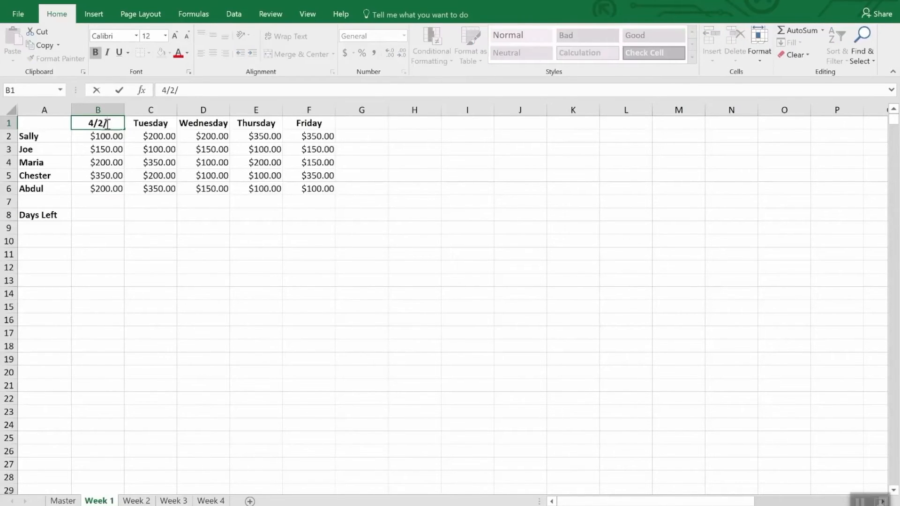
type("2018")
key("Return")
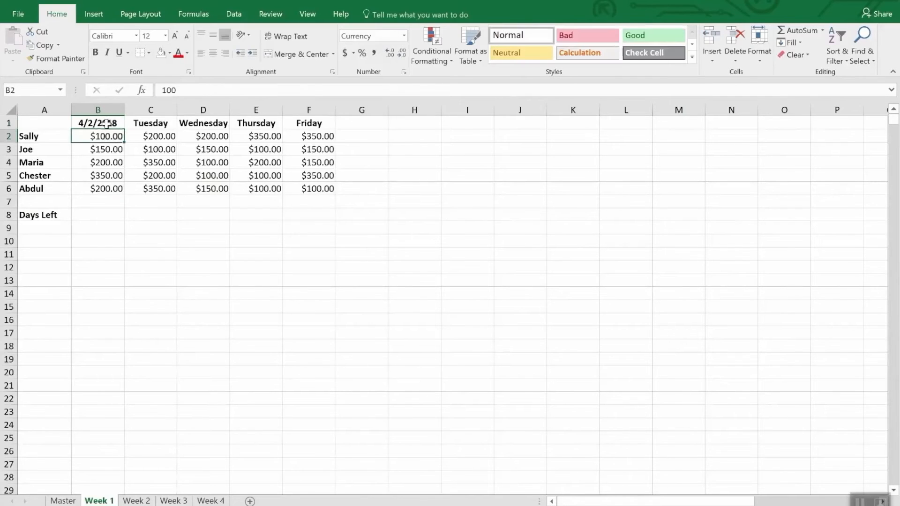
- Replace the Tuesday heading in C1 with the formula =B1+1 to give the day after B1
left_click(106, 123)
key("Right")
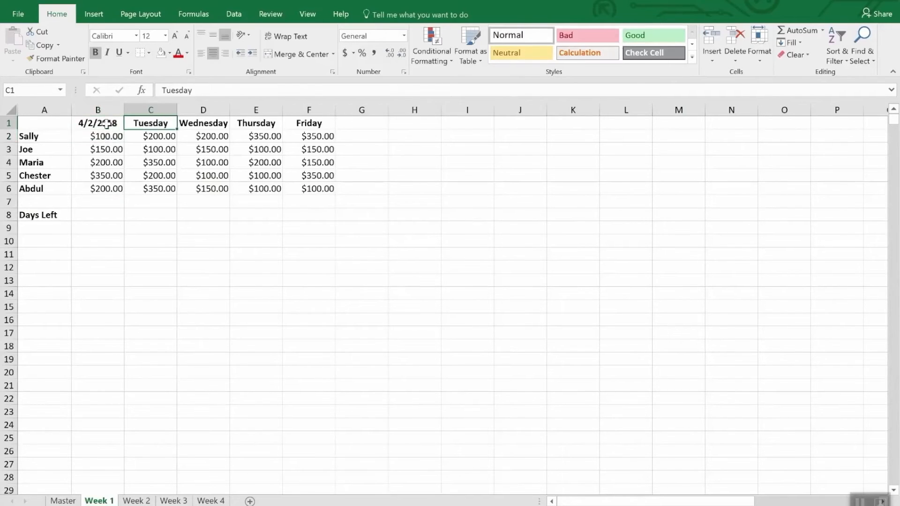
type("=b")
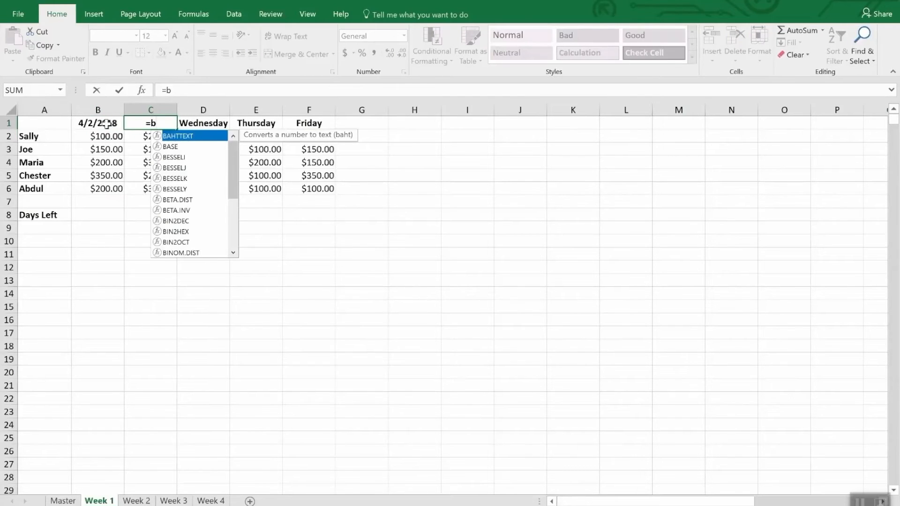
type("2")
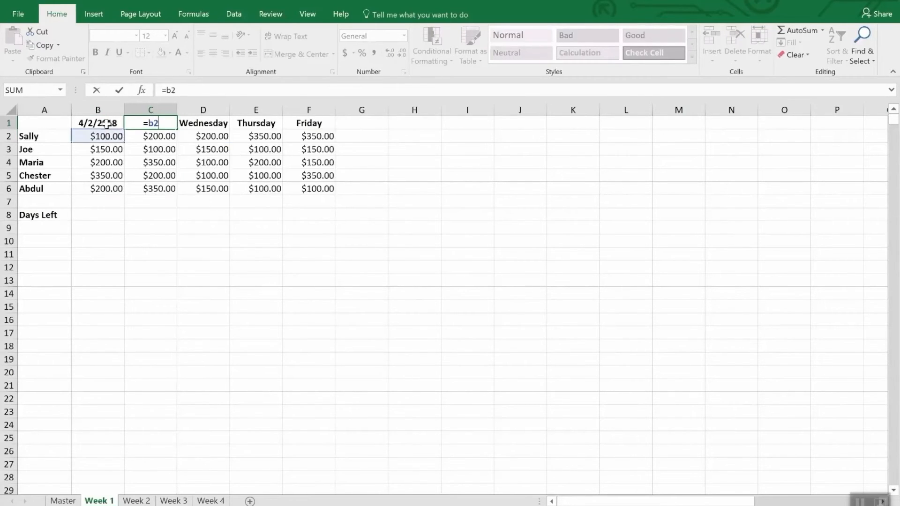
key("BackSpace")
type("1")
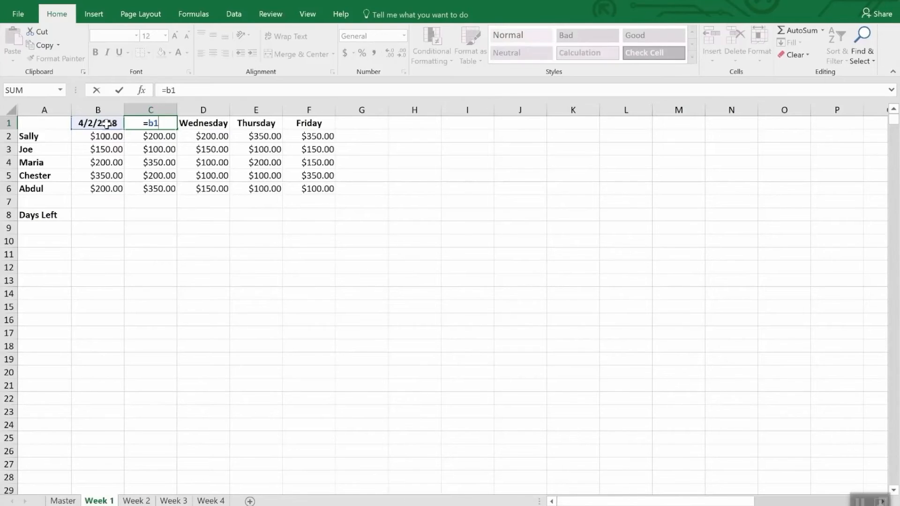
type("+1")
key("Return")
key("Up")
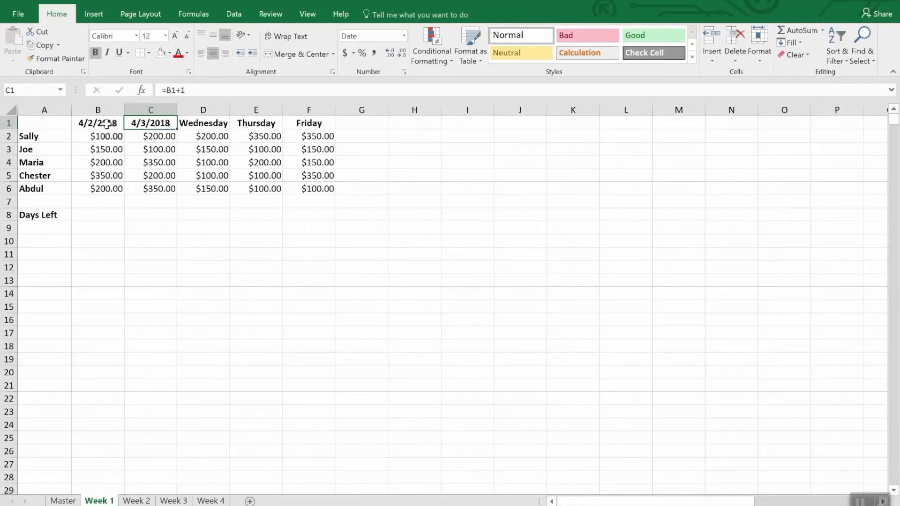
- Copy the date formula from C1 into D1, E1 and F1, replacing the Wednesday to Friday headings
key("ctrl+c")
key("Right")
key("ctrl+v")
key("Right")
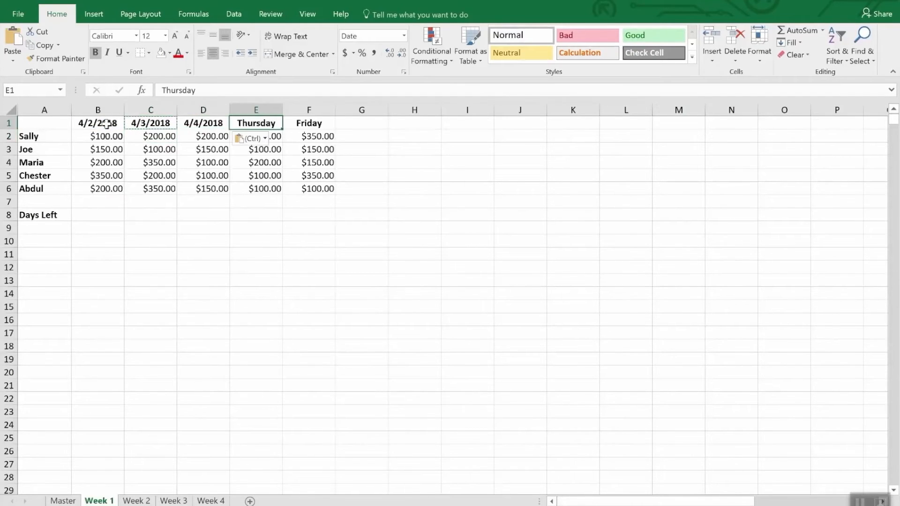
key("ctrl+v")
key("Right")
key("ctrl+v")
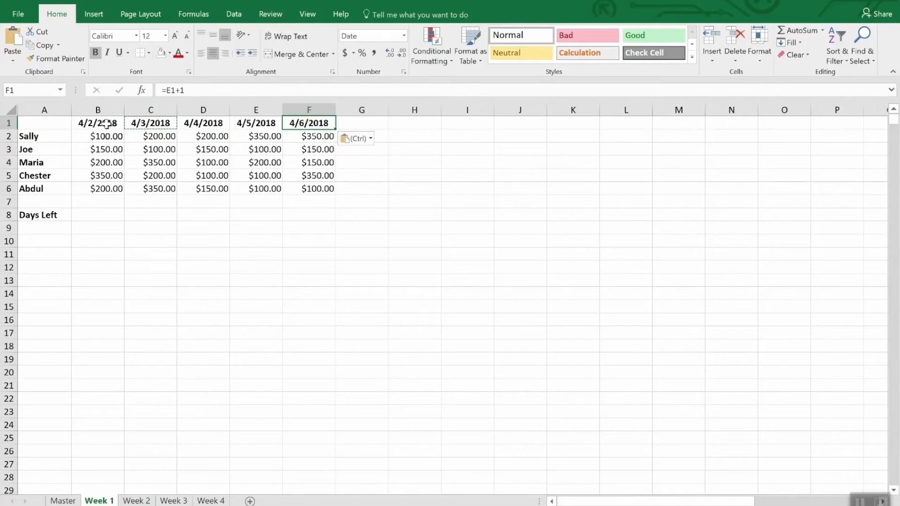
- Paste the copied date formula over the weekday headings in B1:F1 of the Week 2 sheet
left_click_drag(81, 123, 307, 122)
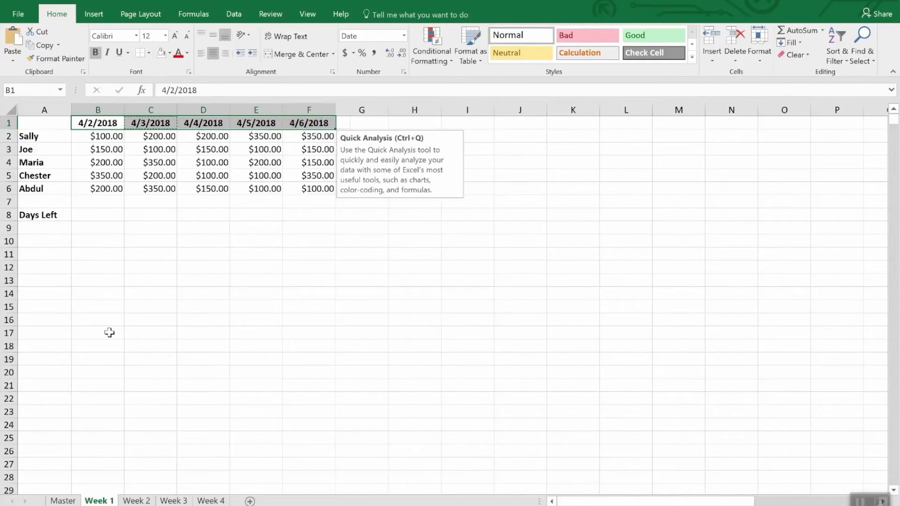
left_click(136, 501)
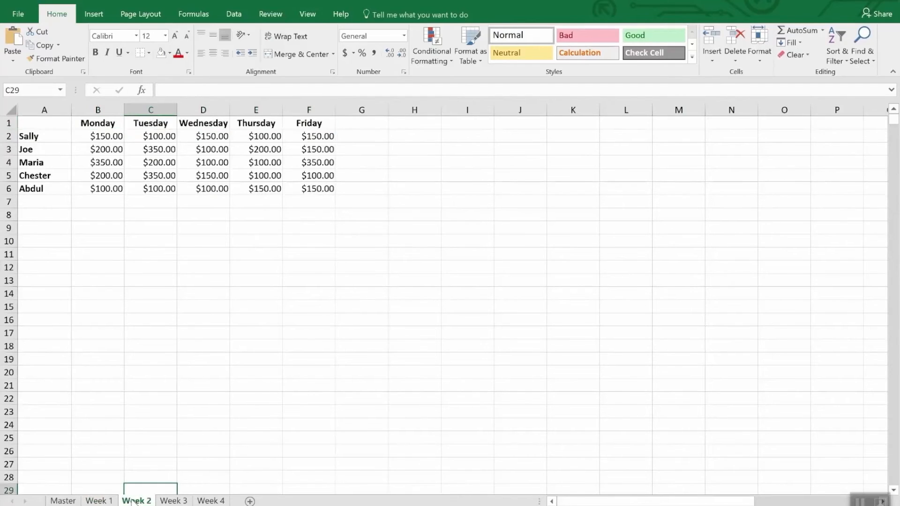
left_click_drag(94, 123, 291, 125)
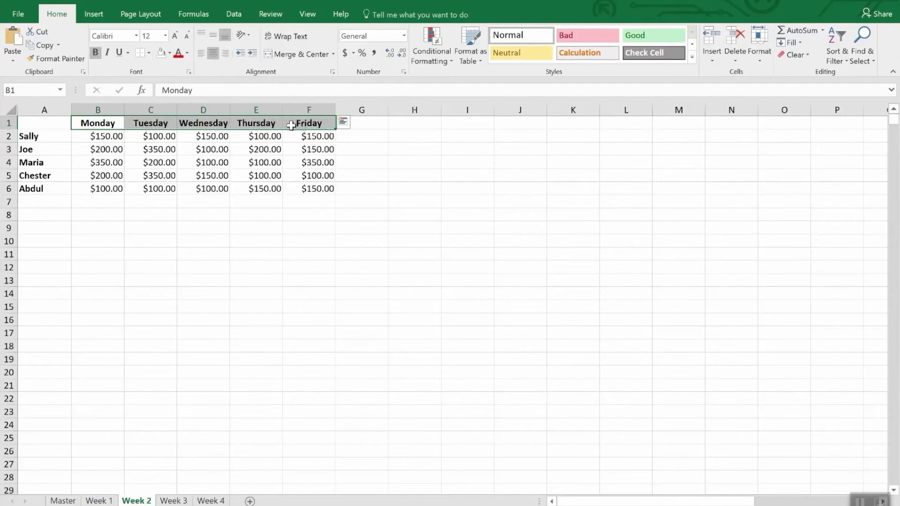
key("ctrl+v")
- Set the first date heading in B1 of the Week 2 sheet to 4/9/2018
left_click(100, 123)
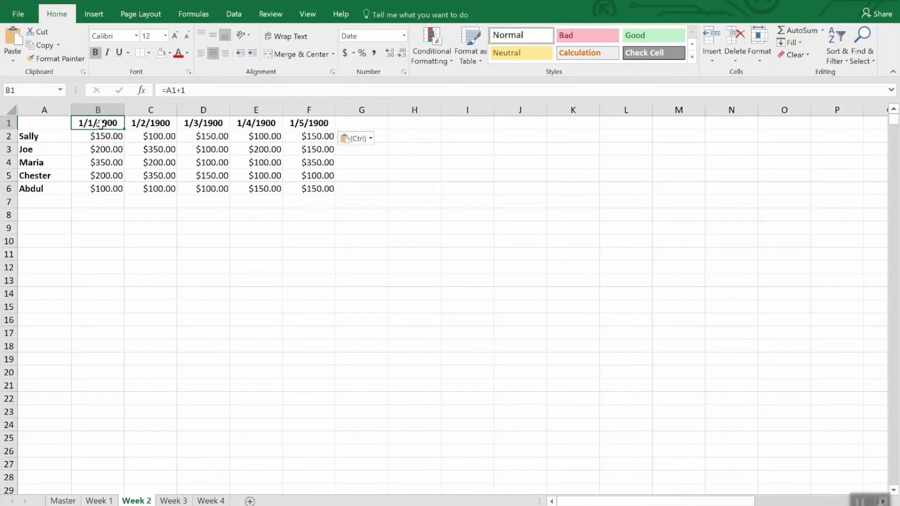
type("4/")
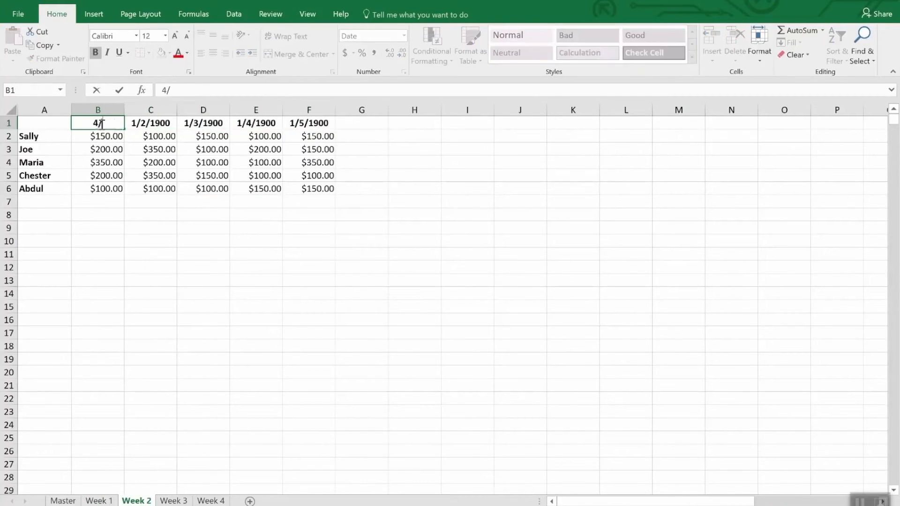
type("9/20")
type("18")
key("Return")
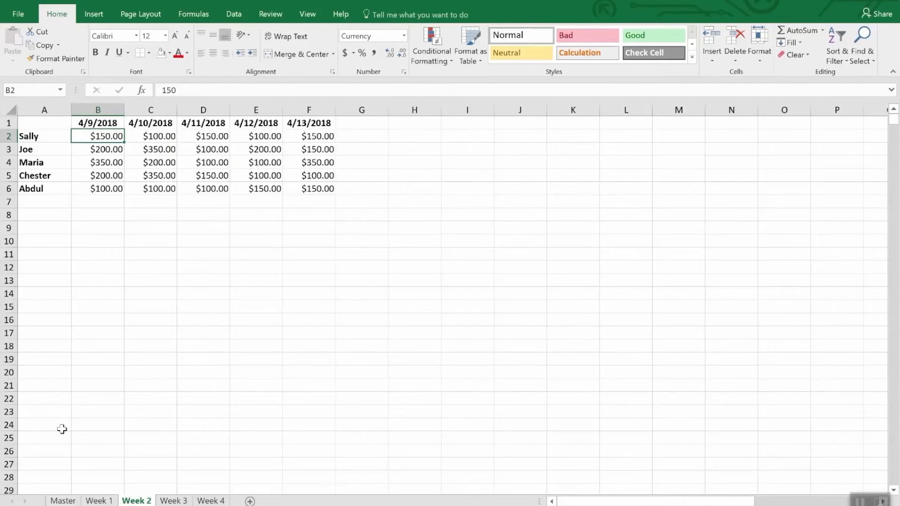
- Enter the formula =Date(2018,4,30)-today() in B8 beside Days Left on the Week 1 sheet
left_click(94, 501)
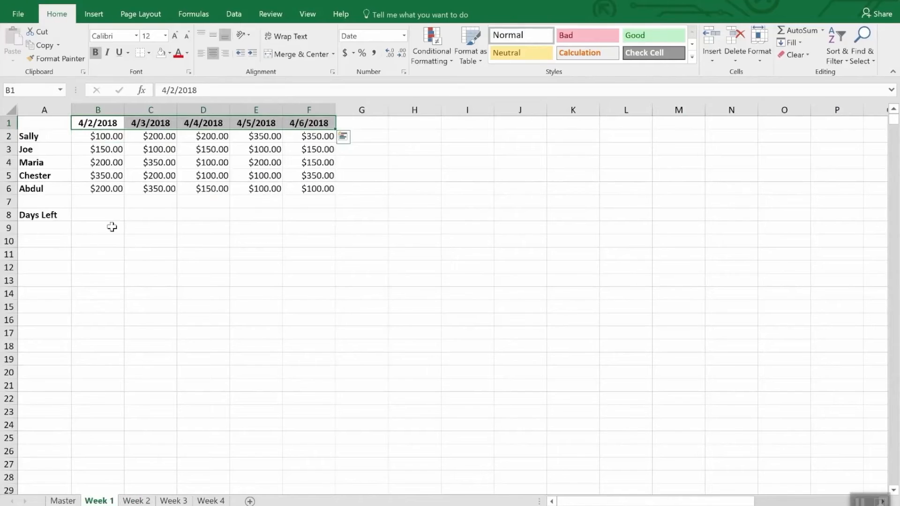
left_click(93, 215)
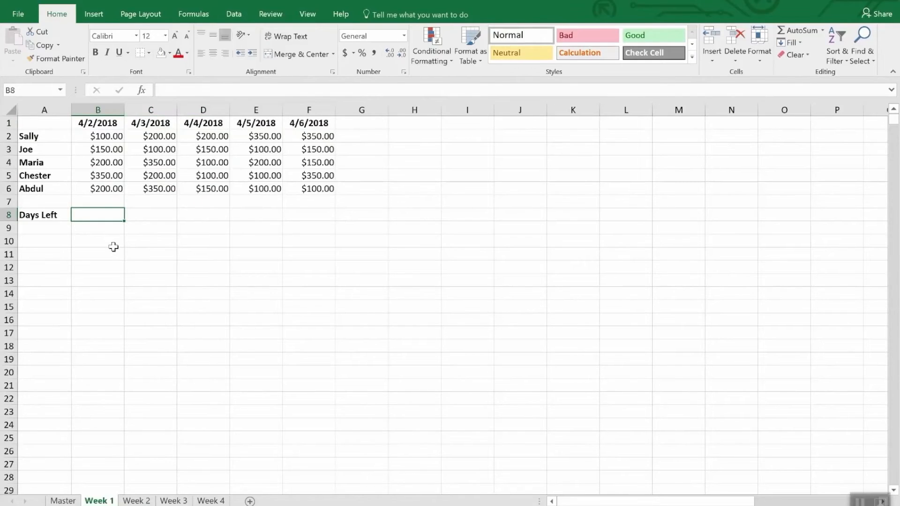
type("=")
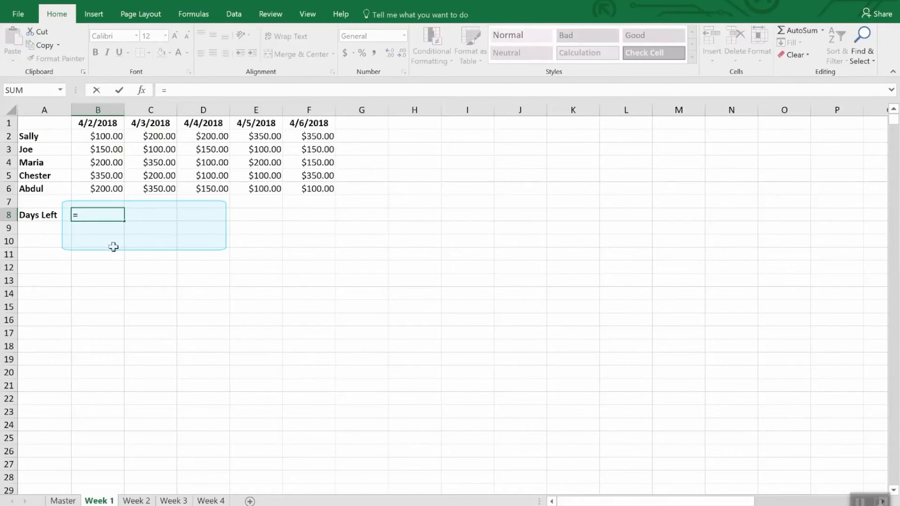
type("Dat")
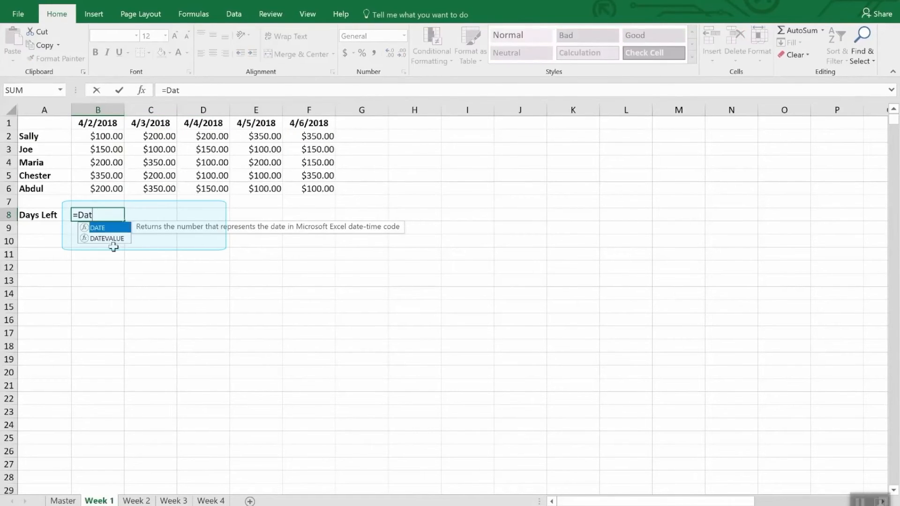
type("e(")
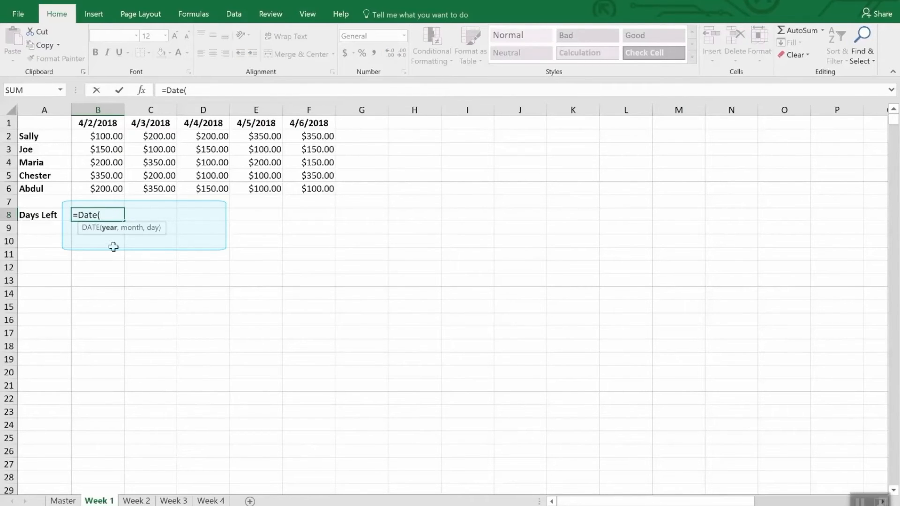
type("2018,4,")
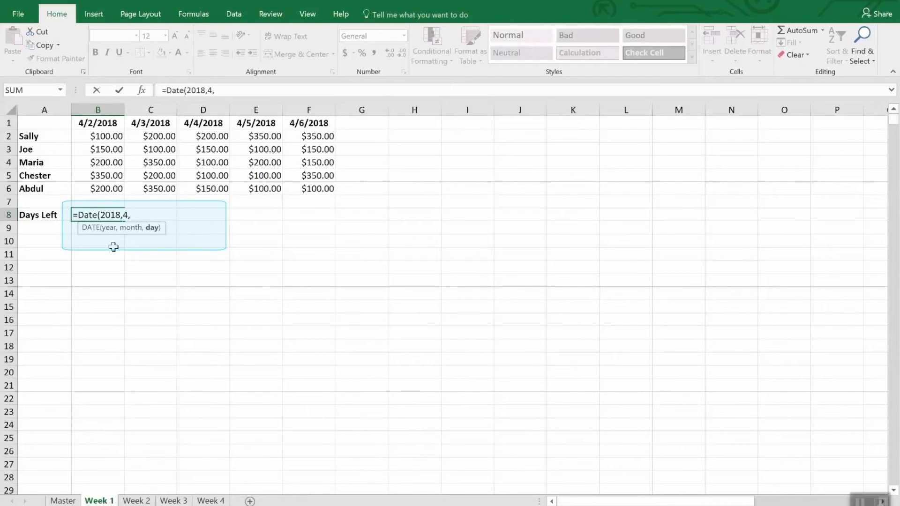
type("30)")
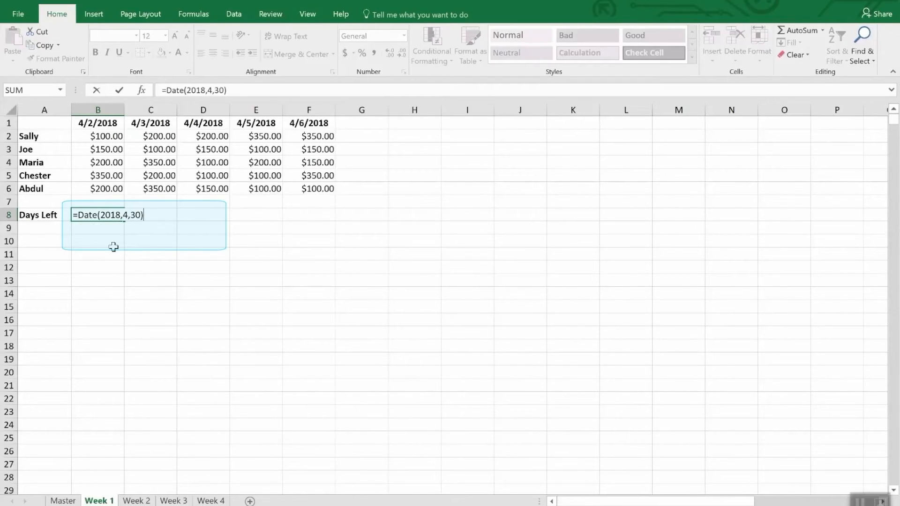
type("-tod")
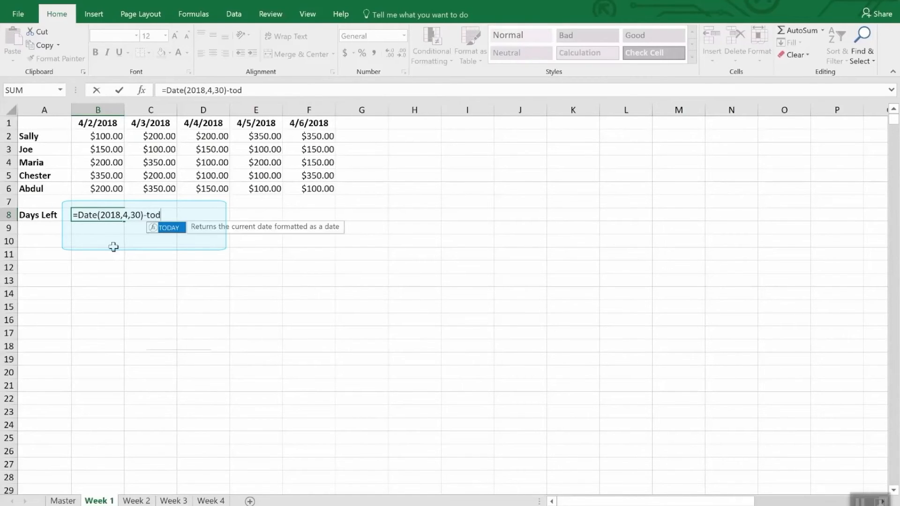
type("ay()")
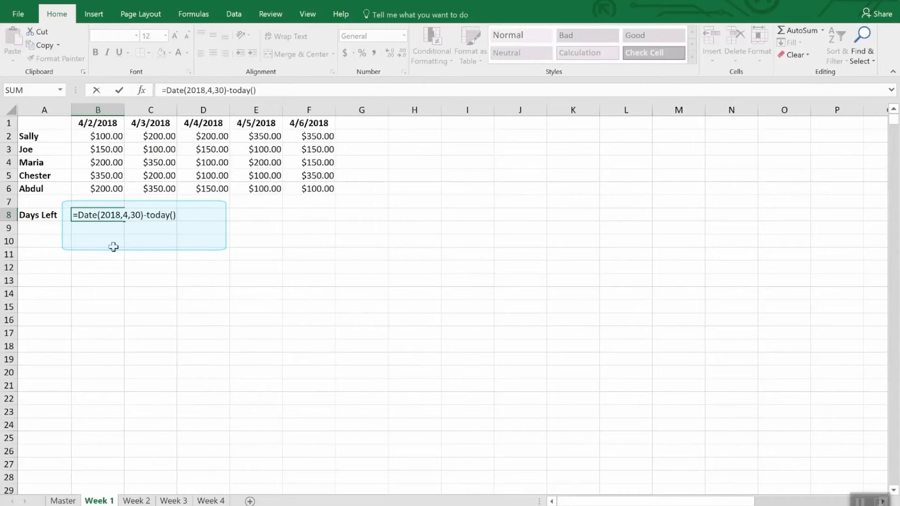
key("Return")
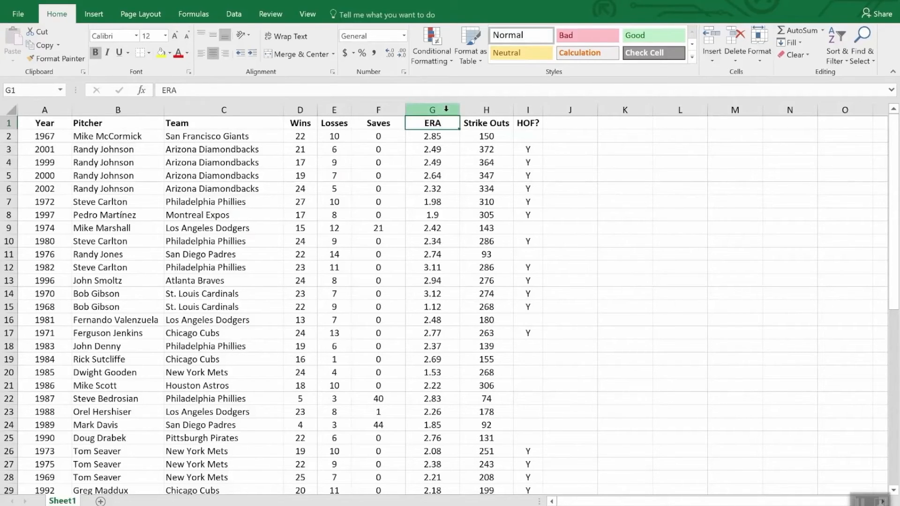
- Highlight values below 2.00 in the ERA column with Light Red Fill with Dark Red Text, and check the column
left_click(427, 106)
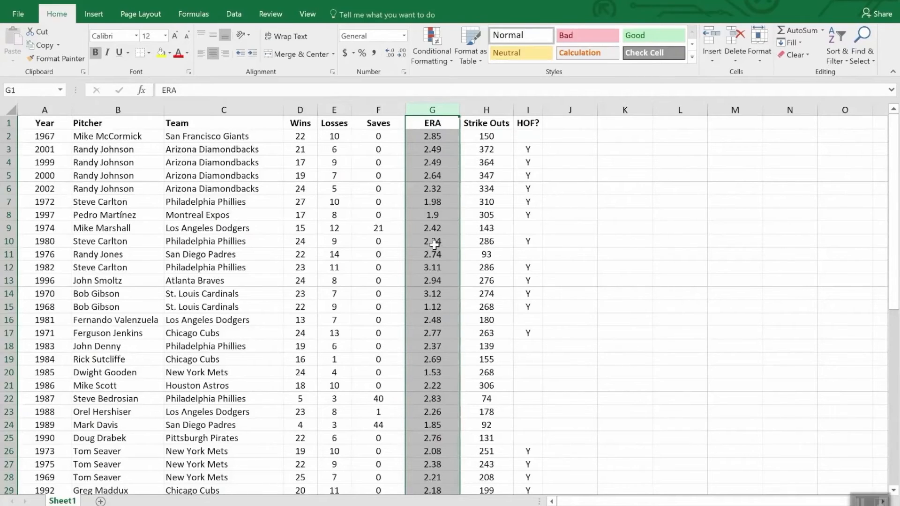
left_click(430, 34)
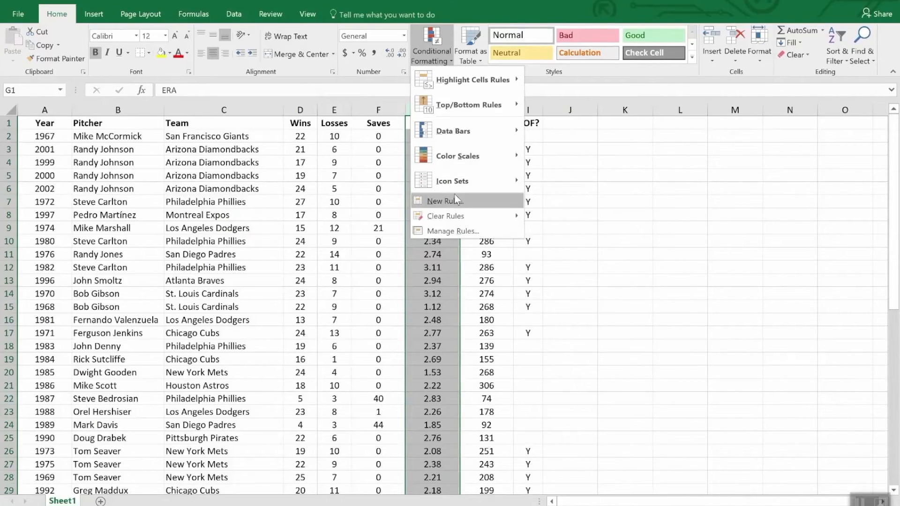
mouse_move(454, 134)
mouse_move(455, 81)
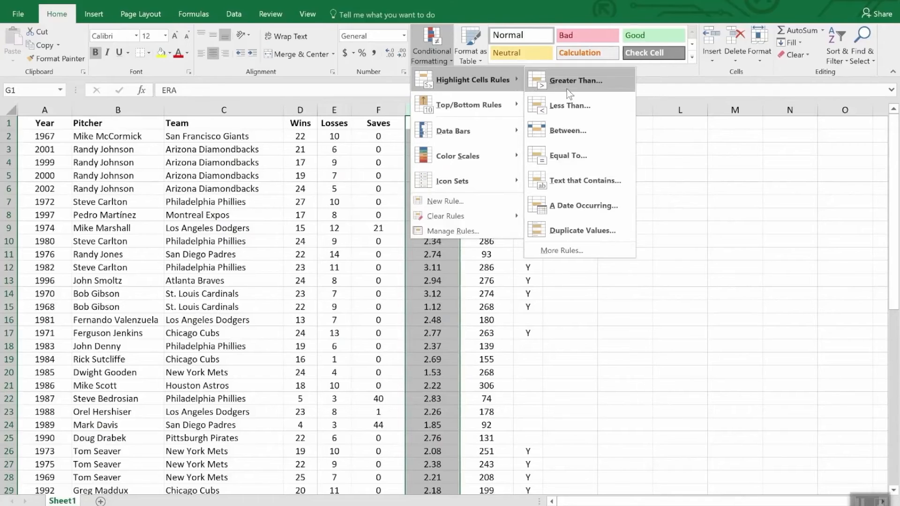
left_click(582, 109)
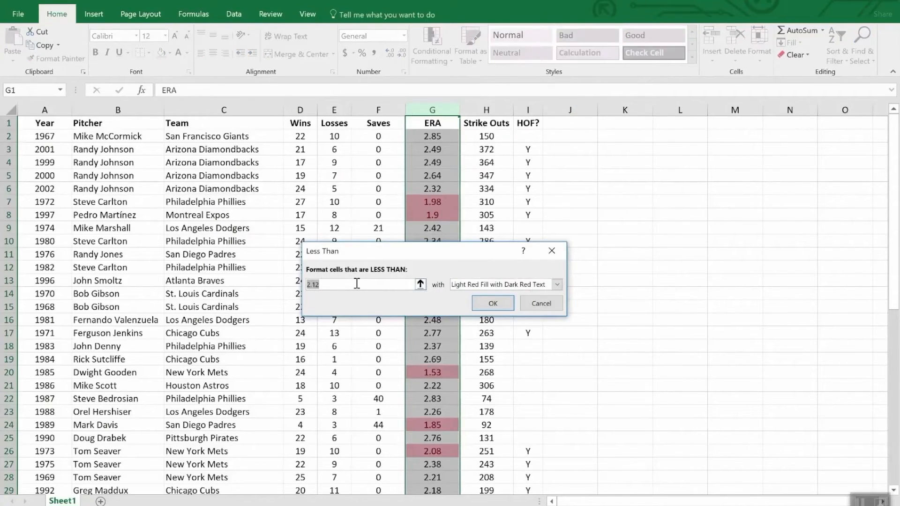
type("2.0")
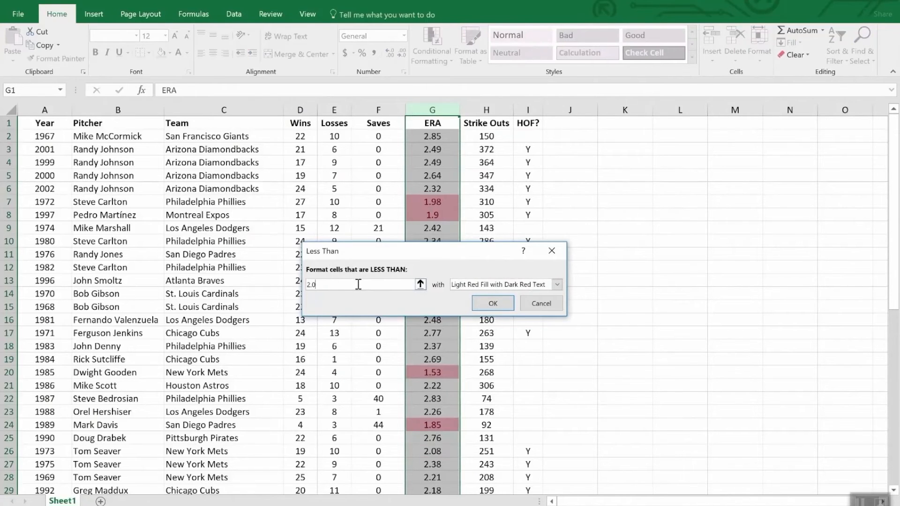
type("0")
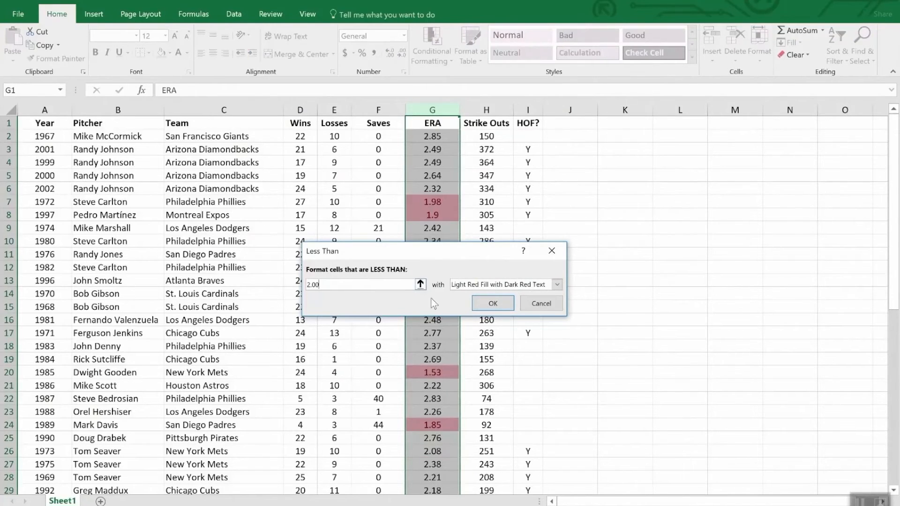
left_click(496, 305)
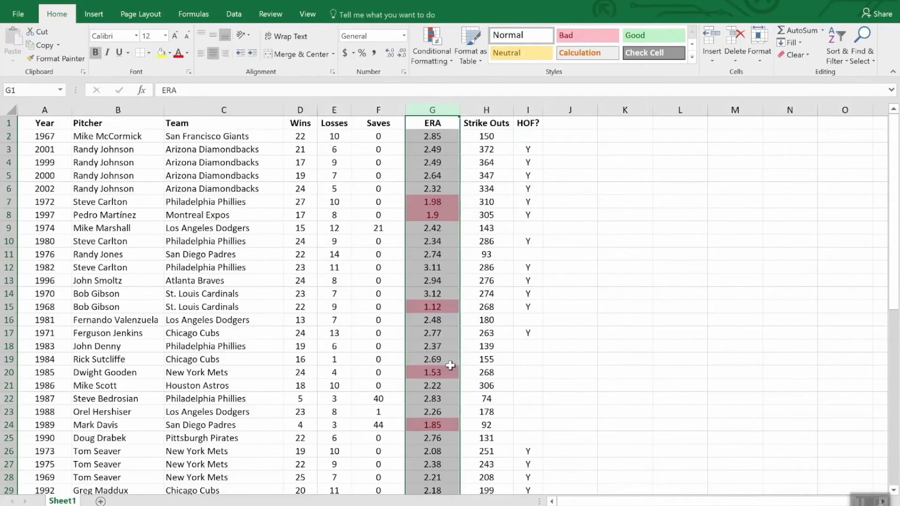
scroll(452, 366, "down", 7)
scroll(452, 366, "down", 5)
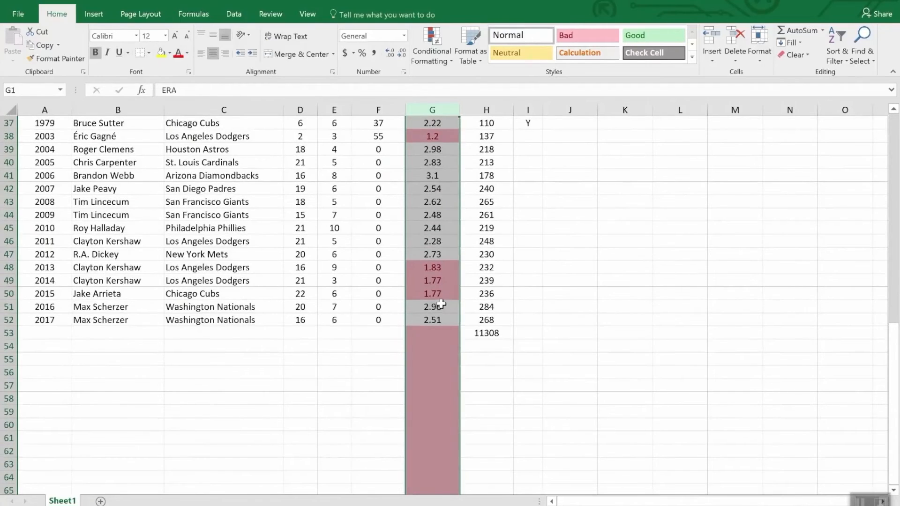
scroll(441, 304, "up", 7)
scroll(441, 303, "down", 7)
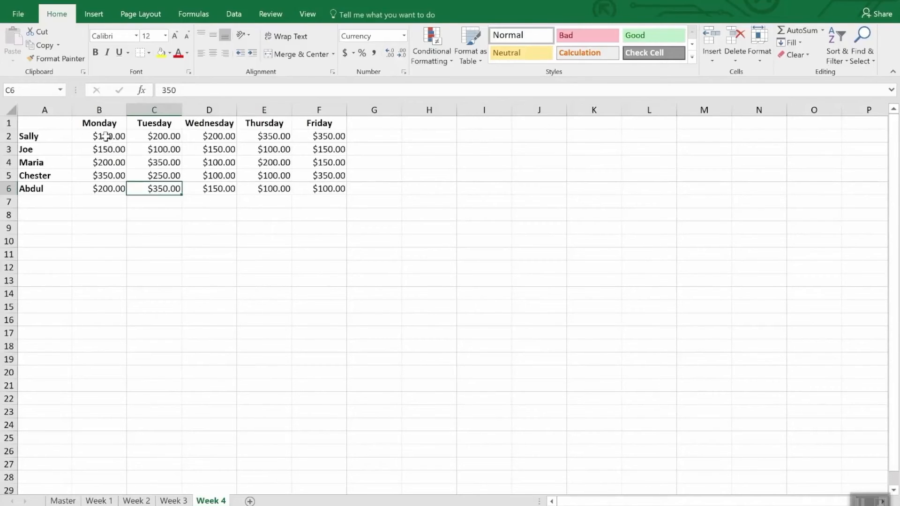
- Start a new conditional formatting rule for B2:F6 on the Week 4 sheet, using Icon Sets as the format style
left_click(120, 139)
left_click_drag(121, 139, 329, 197)
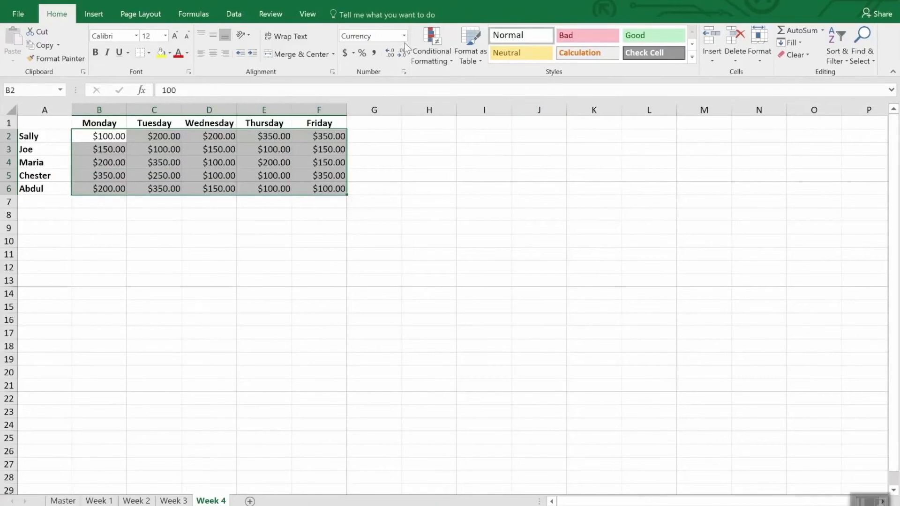
left_click(446, 39)
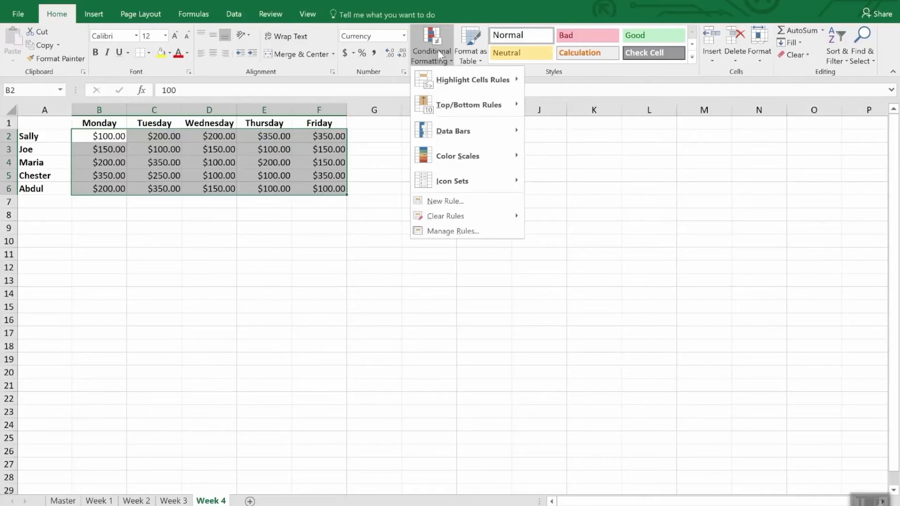
left_click(459, 204)
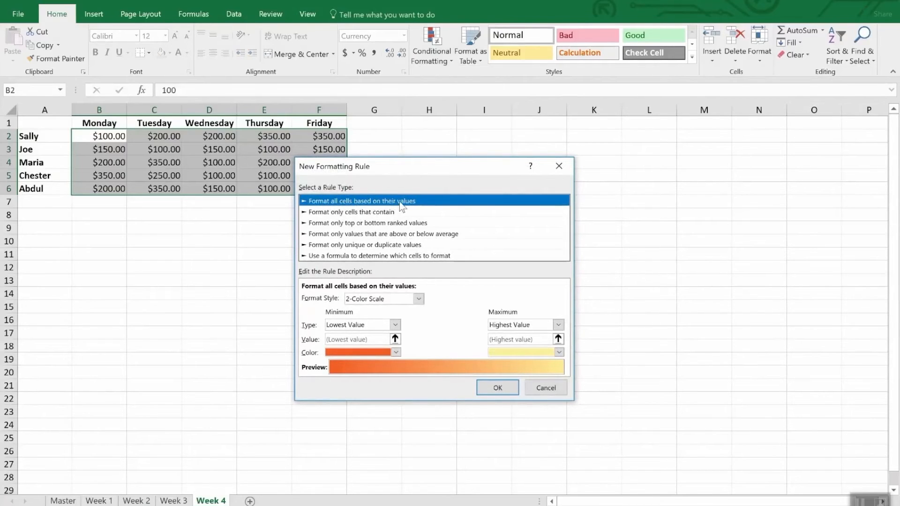
left_click(418, 298)
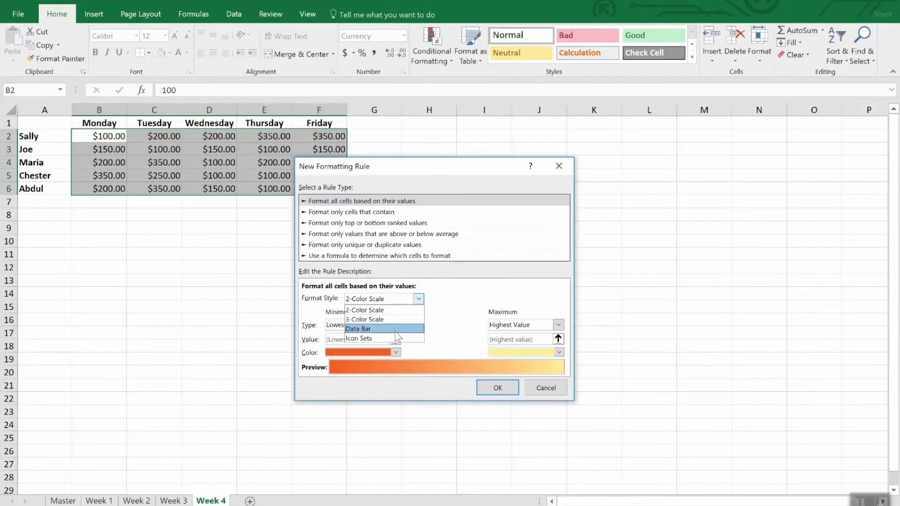
left_click(395, 337)
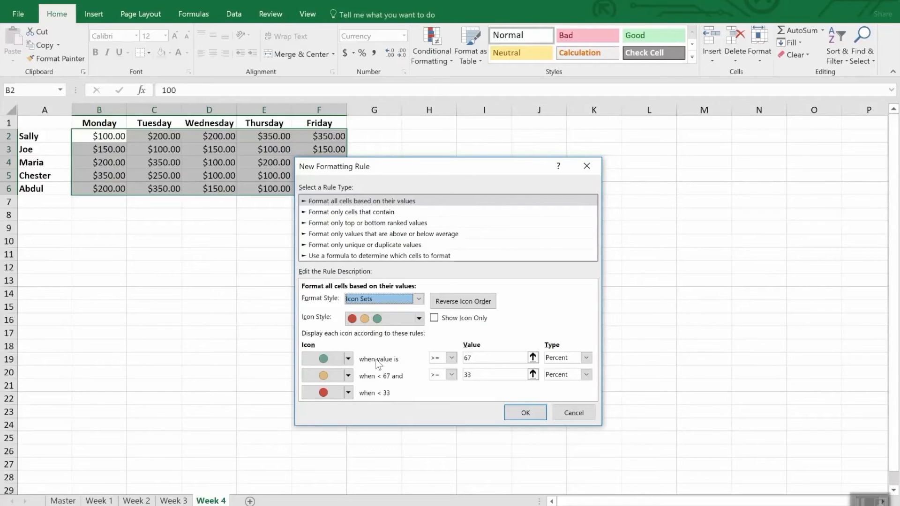
- Set the green icon to show for number values of at least 300
left_click(586, 358)
left_click(563, 369)
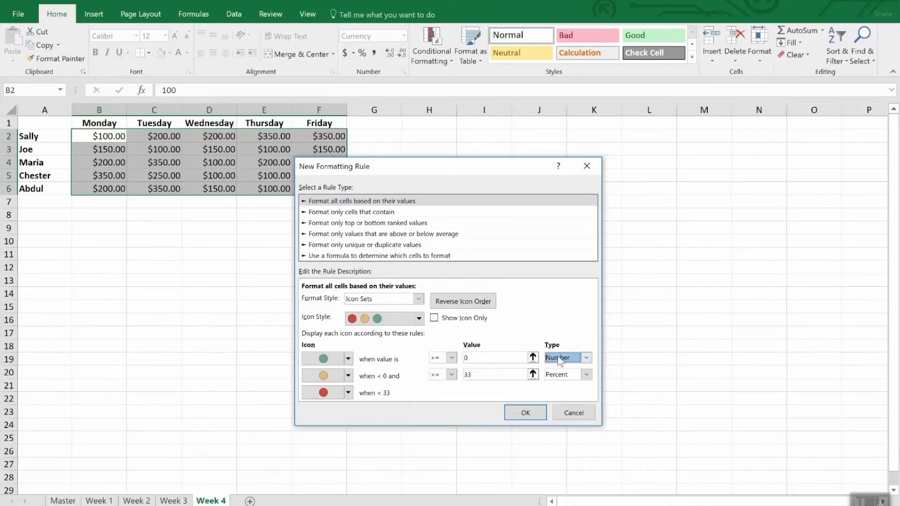
left_click(475, 357)
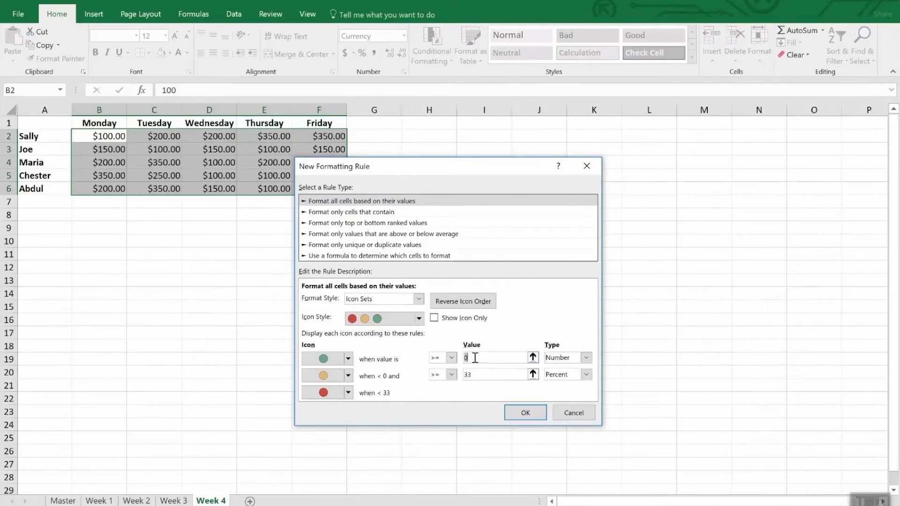
key("BackSpace")
type("300")
- Set the yellow icon to show for number values of at least 200, and apply the icon set rule
left_click(498, 375)
double_click(498, 375)
type("200")
key("Tab")
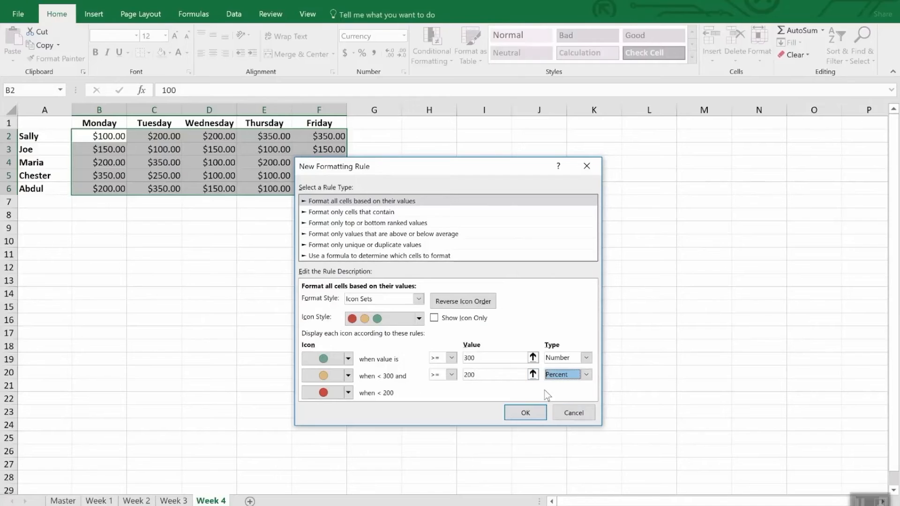
left_click(586, 374)
left_click(580, 385)
double_click(498, 375)
type("200")
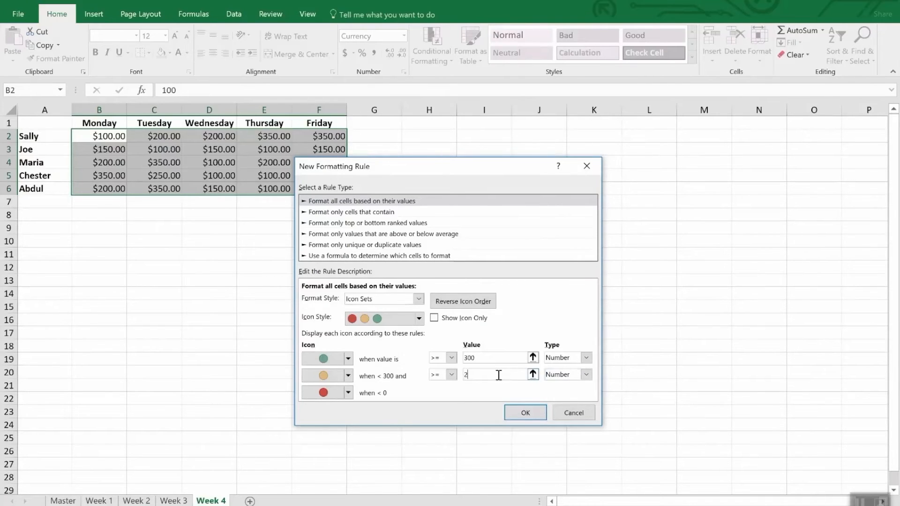
left_click(527, 412)
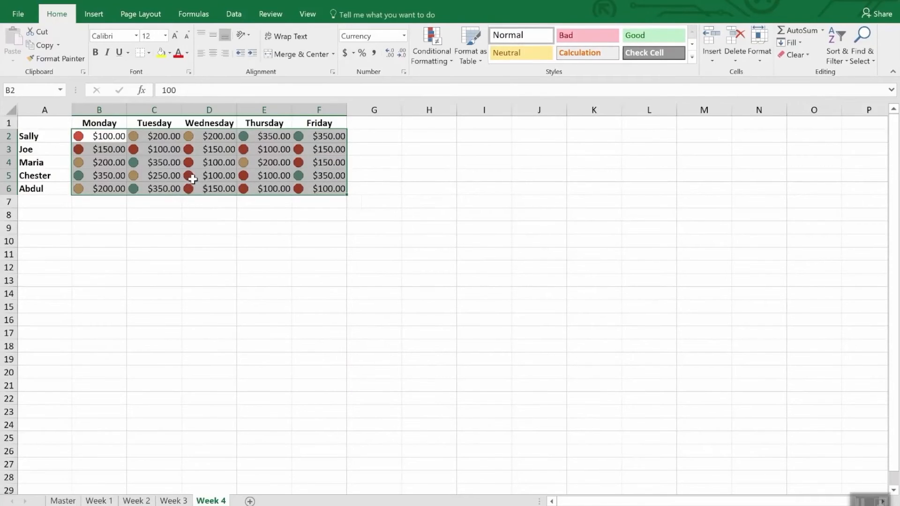
left_click(218, 218)
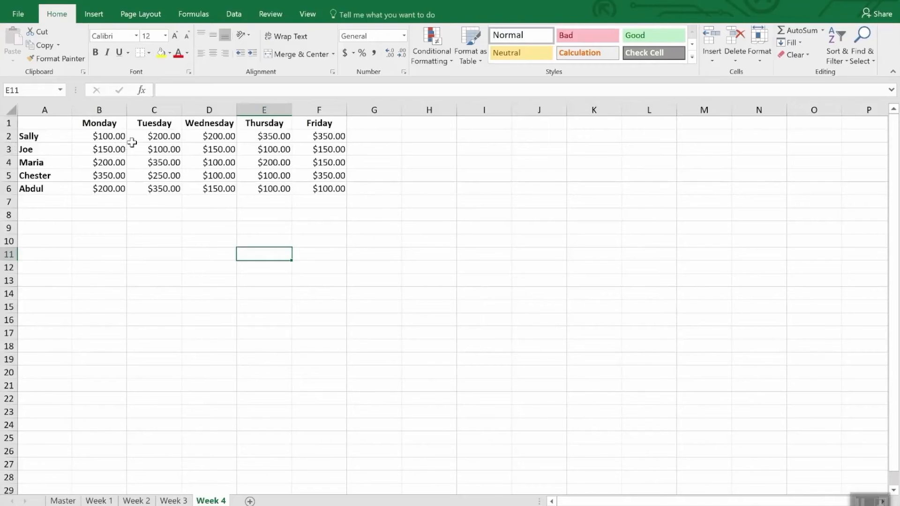
- Create a formula-based conditional formatting rule for B2:F6 on the Week 4 sheet with the formula =b2<200
left_click_drag(105, 136, 342, 195)
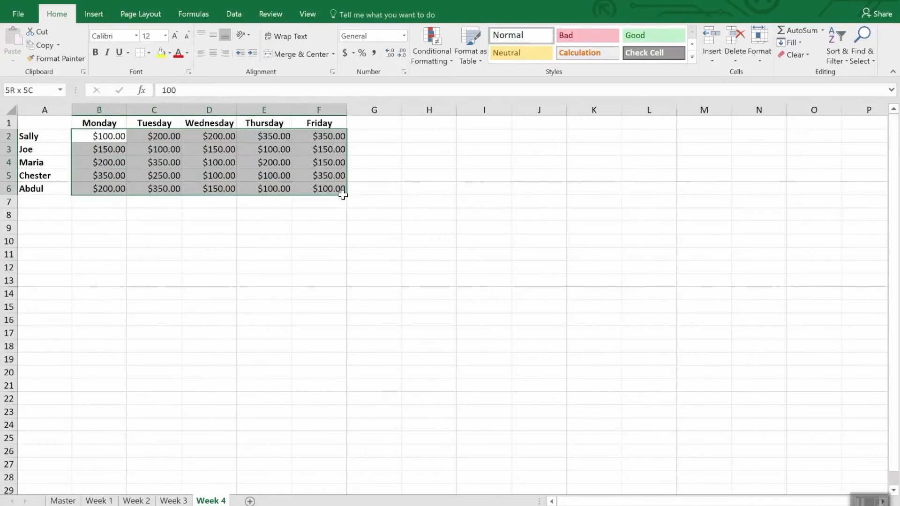
left_click(429, 47)
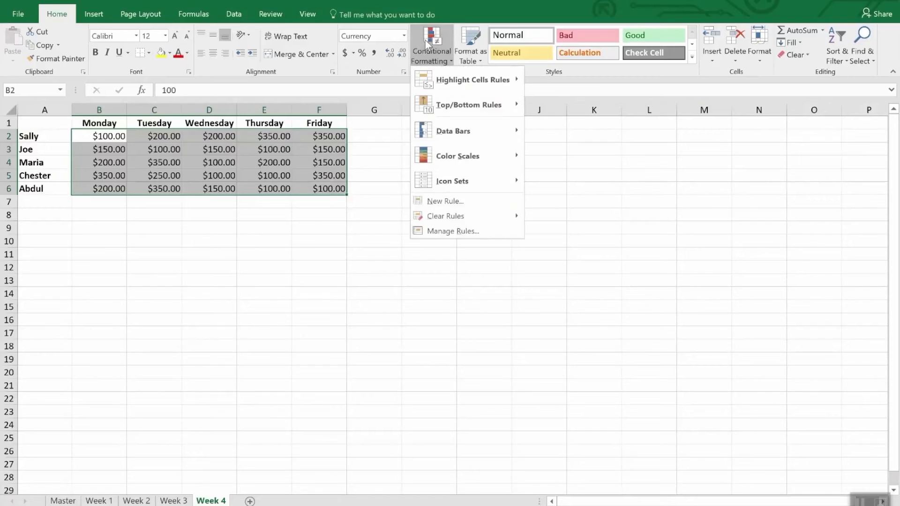
left_click(466, 204)
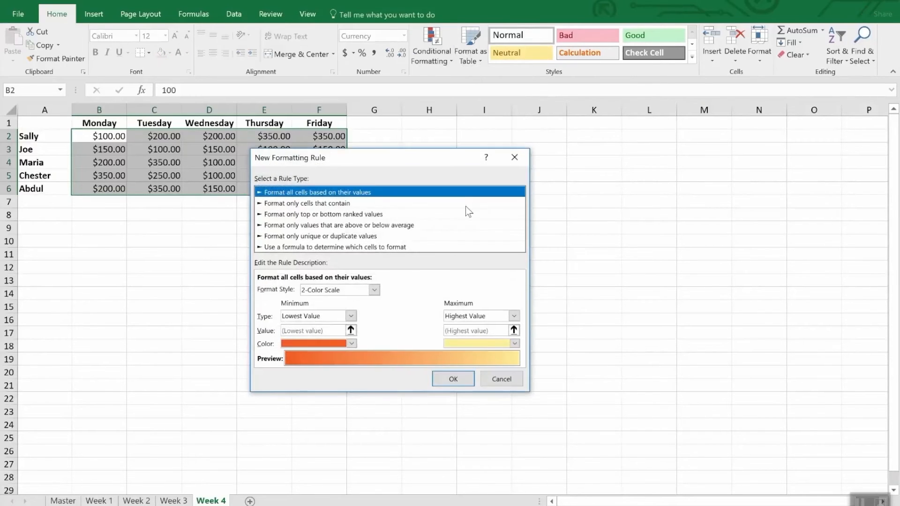
left_click(300, 247)
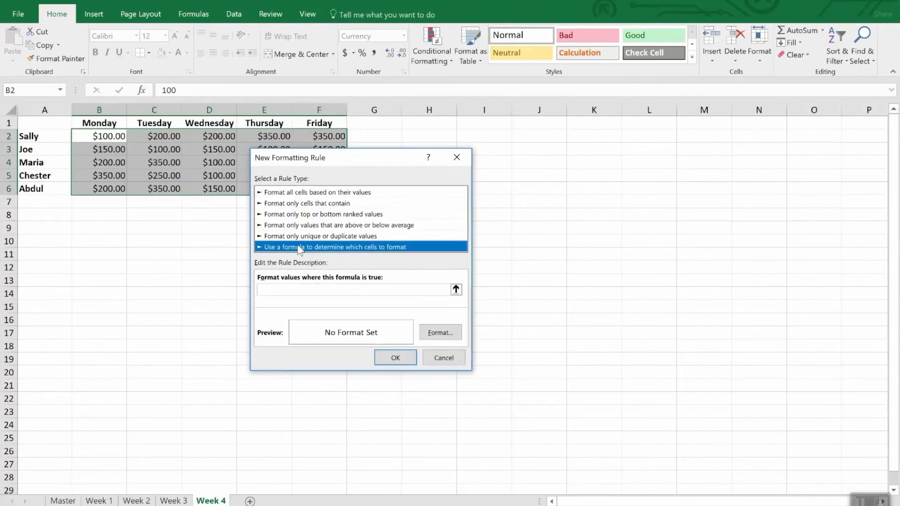
left_click(298, 290)
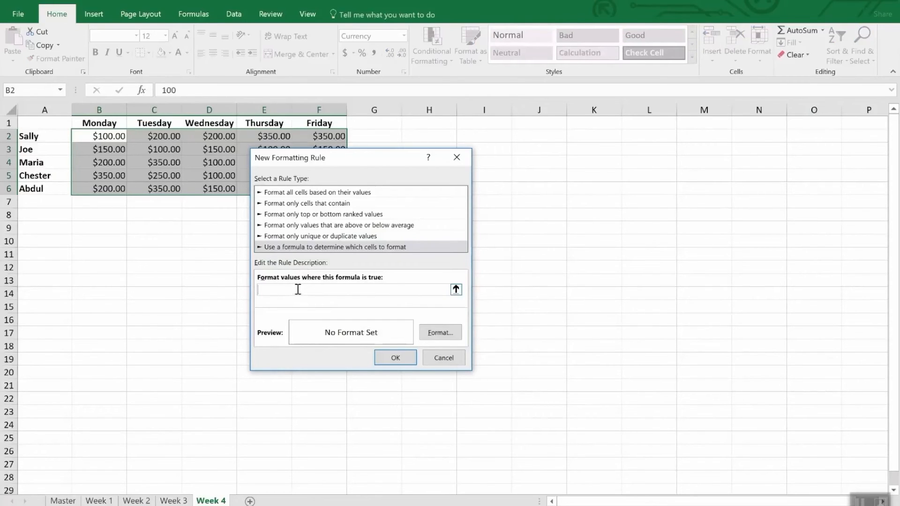
type("=b2<200")
- Give the formula rule a yellow fill and apply it to the selected cells
left_click(442, 331)
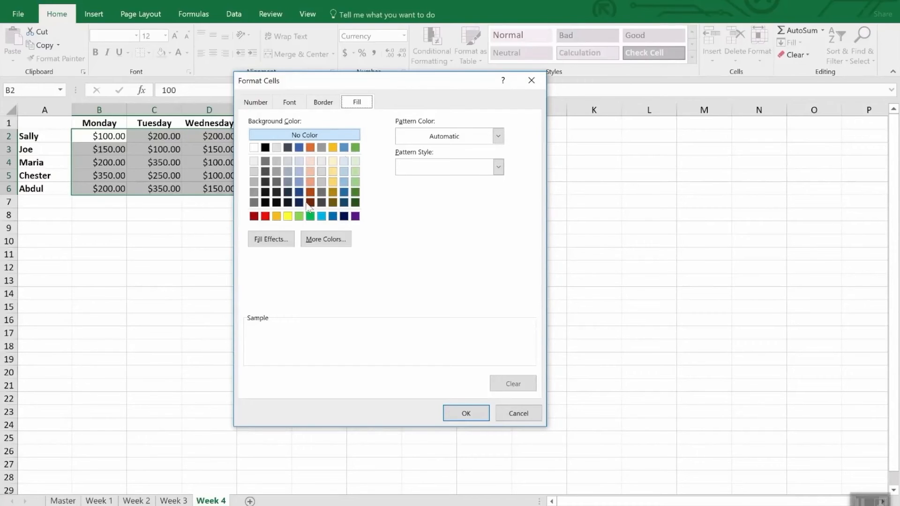
left_click(288, 216)
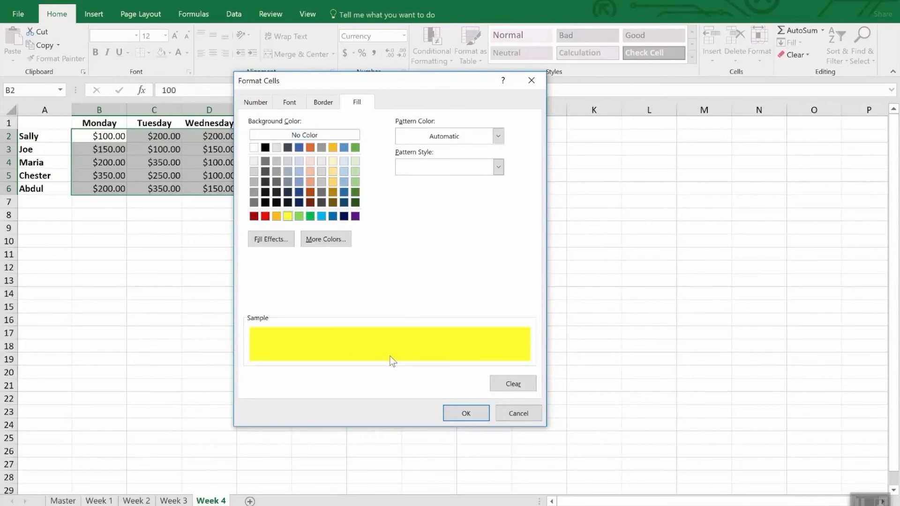
left_click(469, 414)
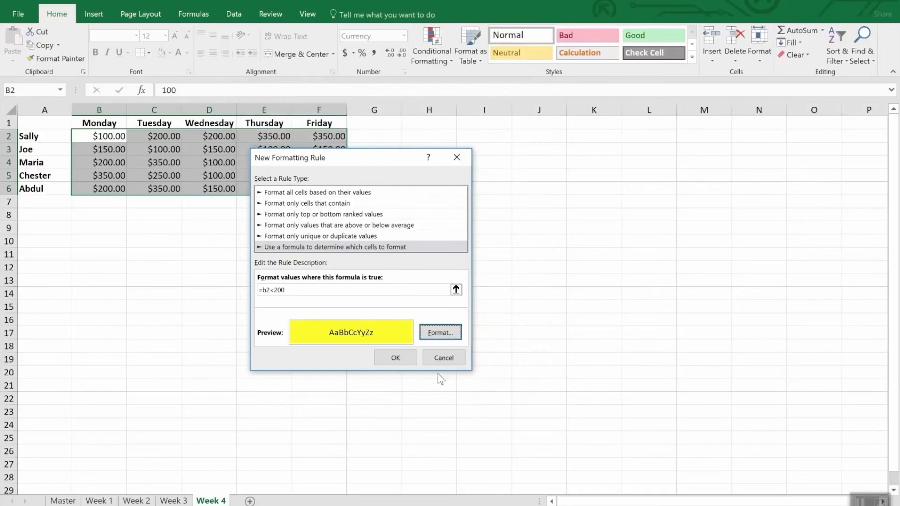
left_click(397, 357)
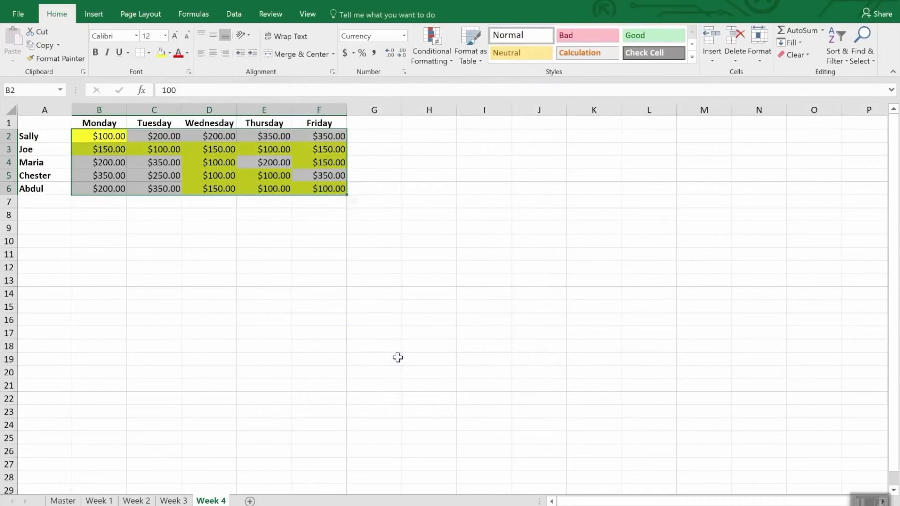
left_click(247, 293)
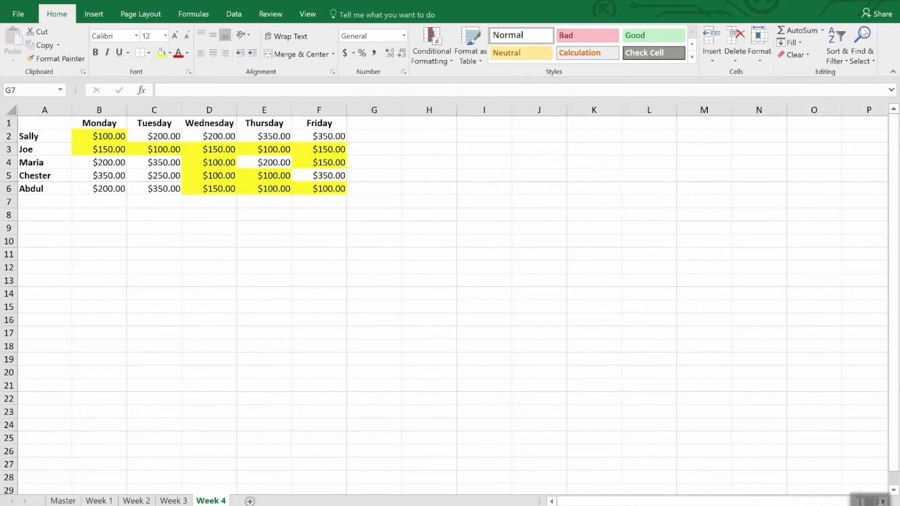
- Select all cells with conditional formatting on the Week 4 sheet
left_click(867, 55)
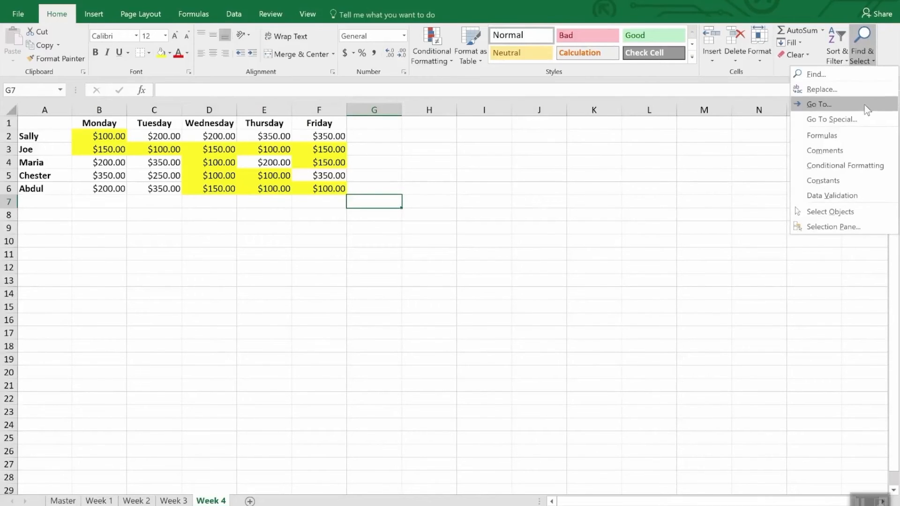
left_click(874, 167)
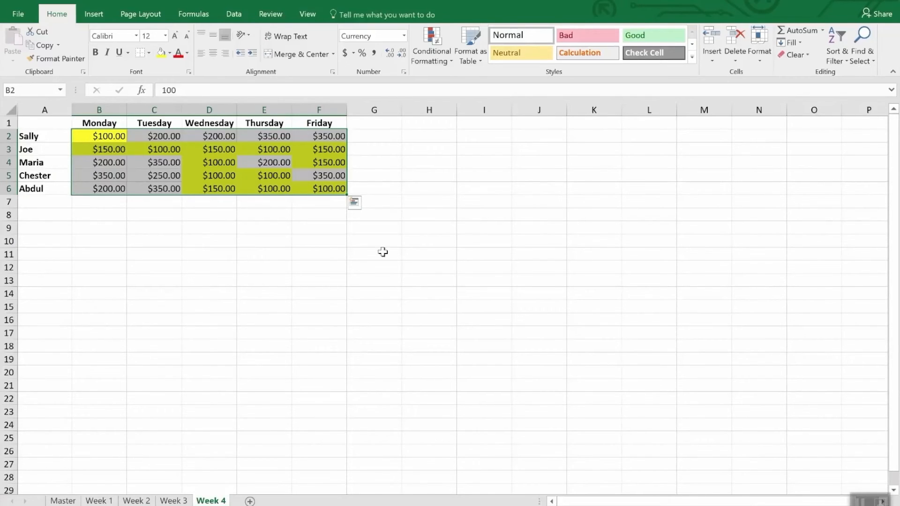
left_click(137, 501, "ctrl")
left_click(61, 59)
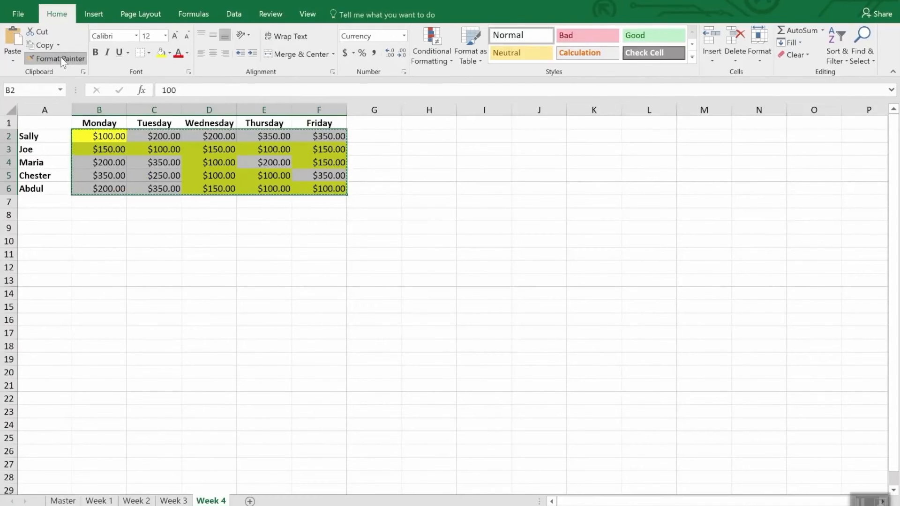
left_click(61, 59)
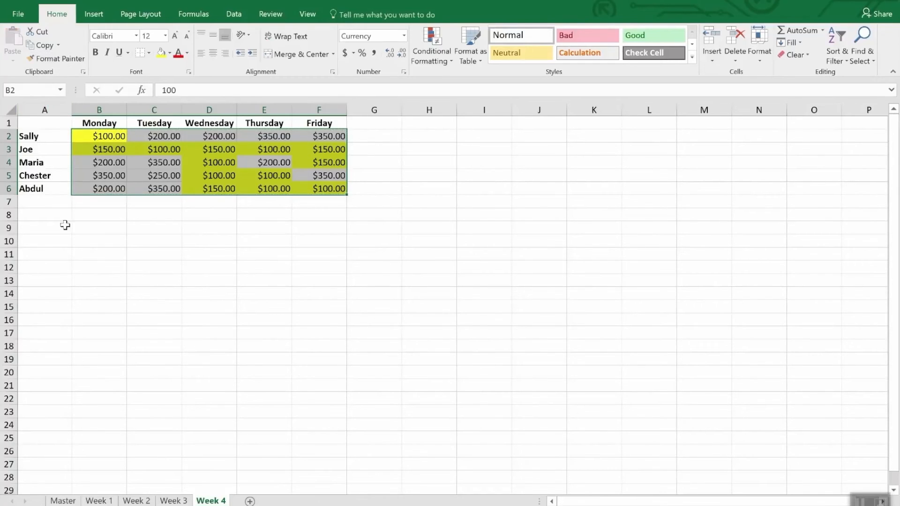
left_click(180, 500)
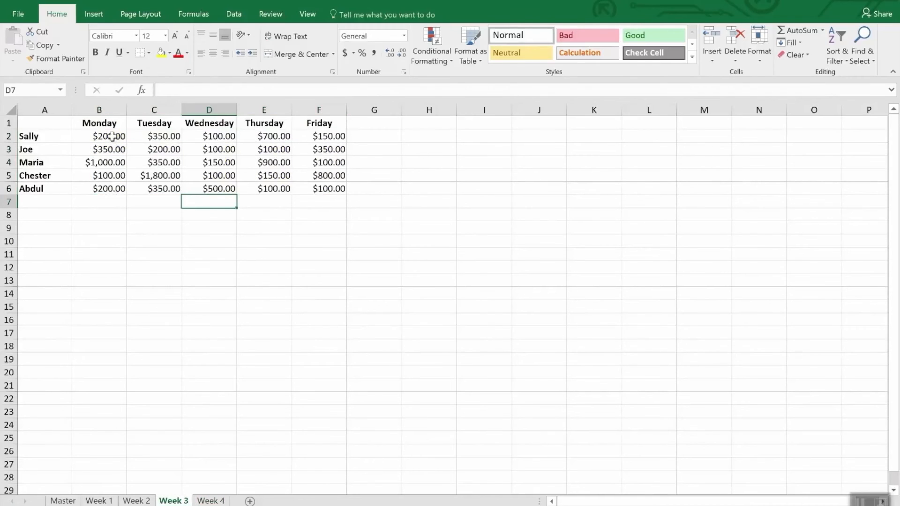
left_click_drag(112, 136, 322, 195)
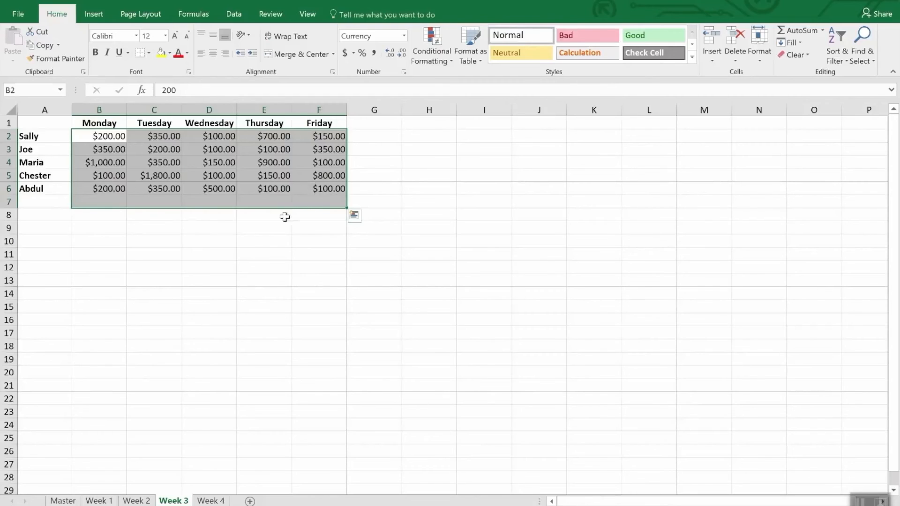
left_click(208, 501)
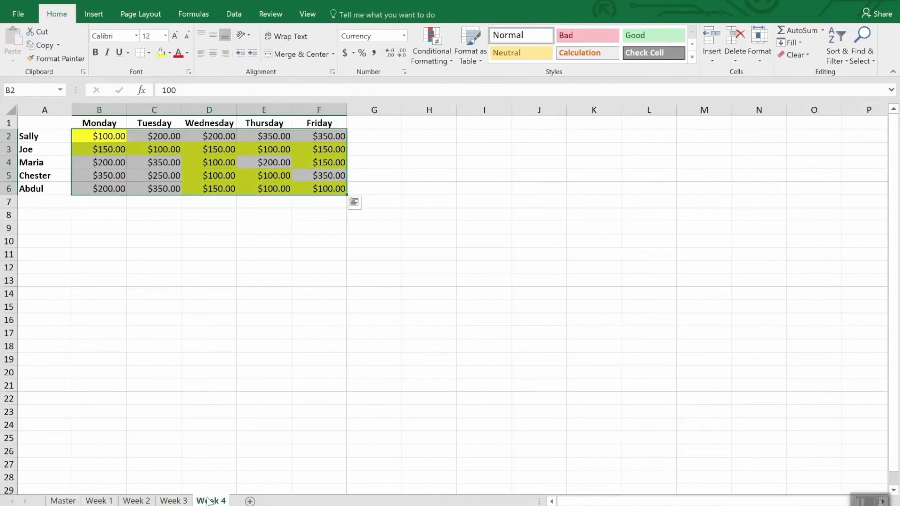
- Copy the conditional formatting from the selected Week 4 cells to B2:F6 on the Week 3 sheet, keeping Format Painter active
left_click(58, 60)
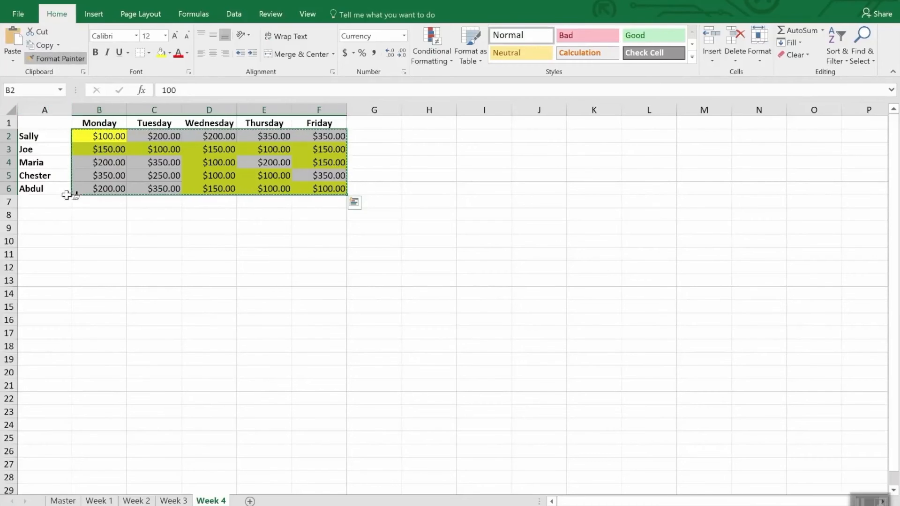
left_click(168, 499)
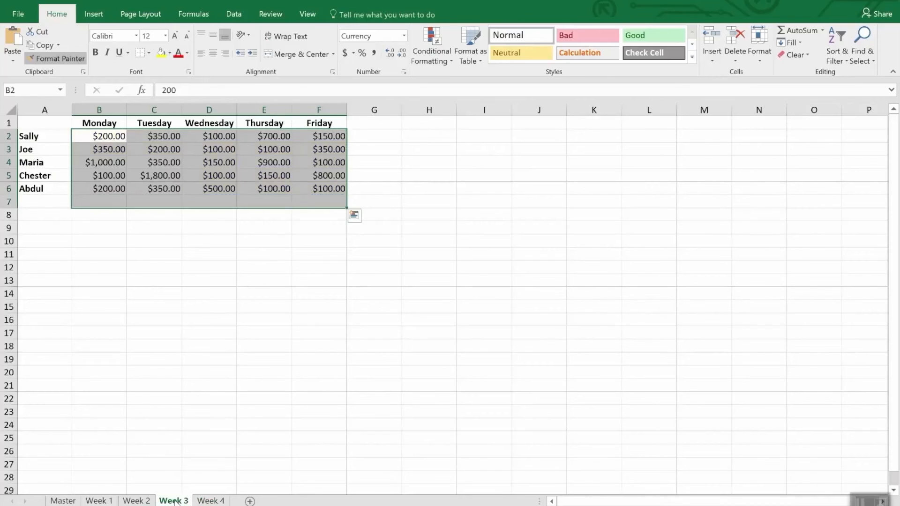
left_click_drag(99, 136, 323, 183)
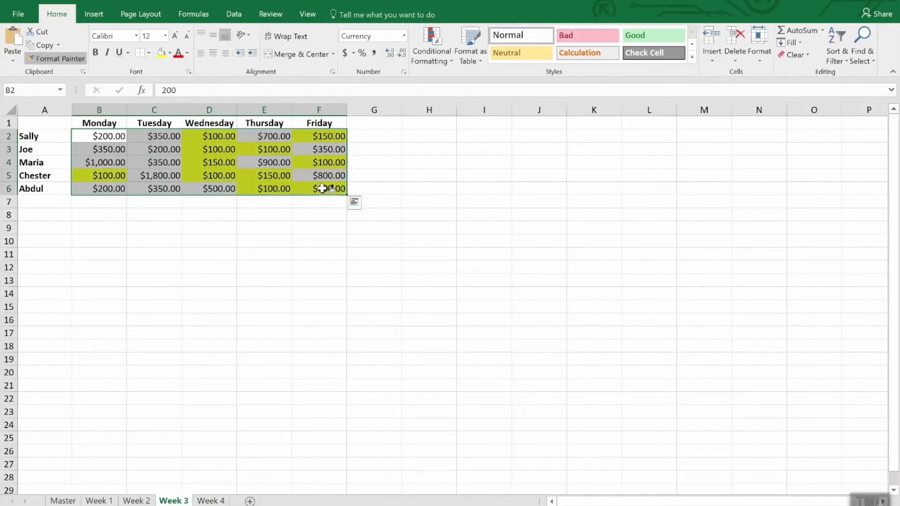
- Paint the same conditional formatting onto B2:F6 on the Week 2 sheet and on the Week 1 sheet
left_click(136, 500)
left_click(118, 136)
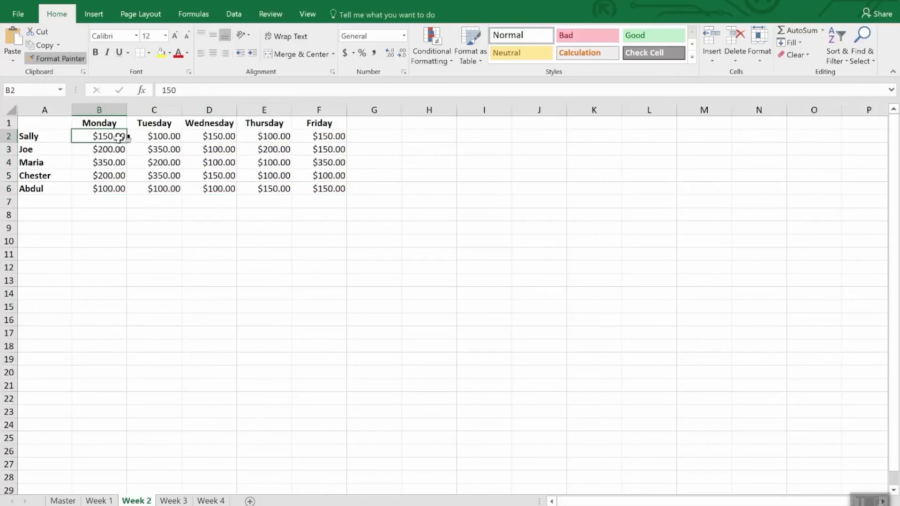
left_click_drag(119, 136, 345, 189)
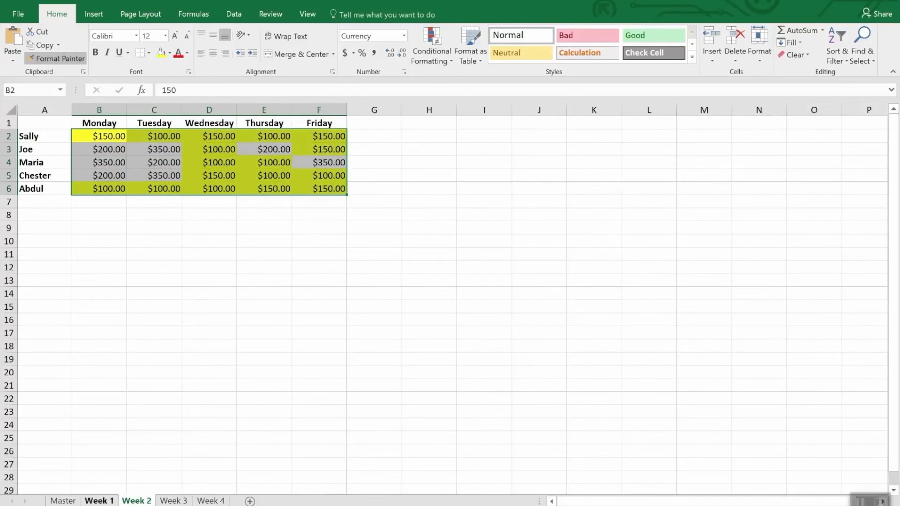
left_click(99, 501)
left_click_drag(110, 140, 321, 194)
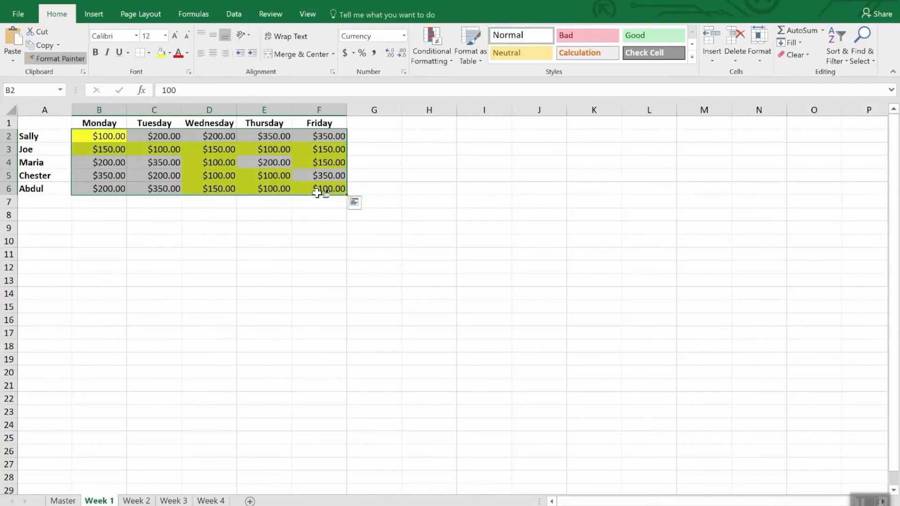
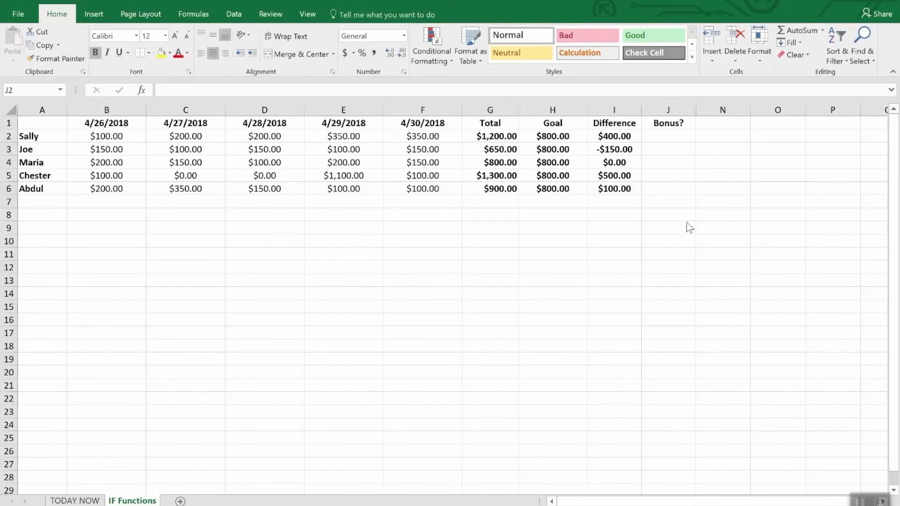
left_click(673, 140)
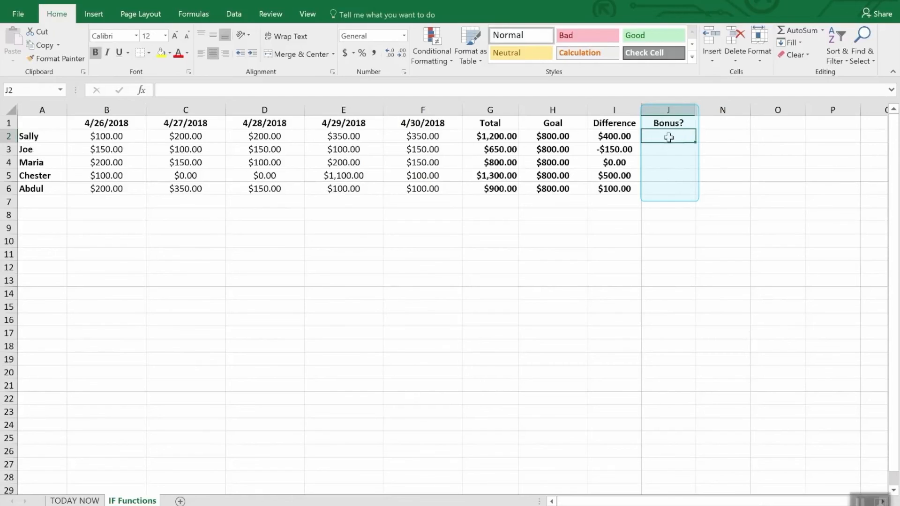
left_click_drag(669, 137, 670, 189)
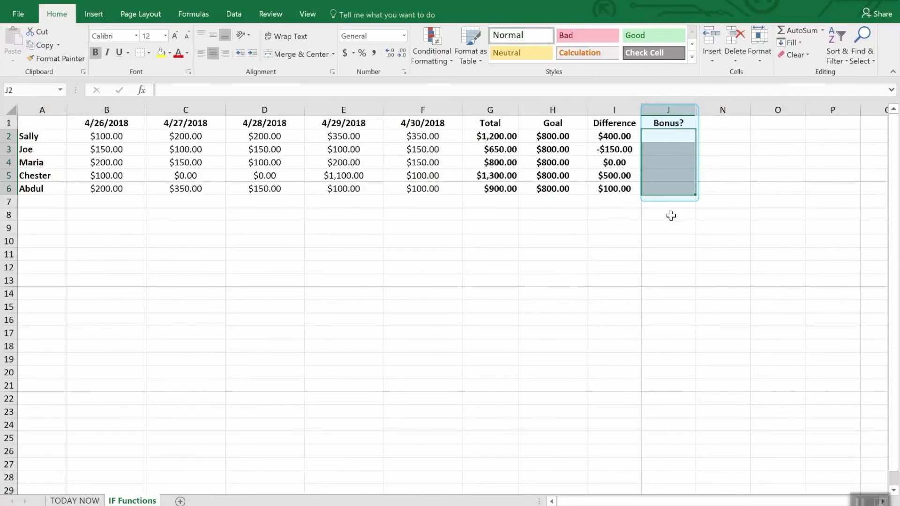
left_click(671, 215)
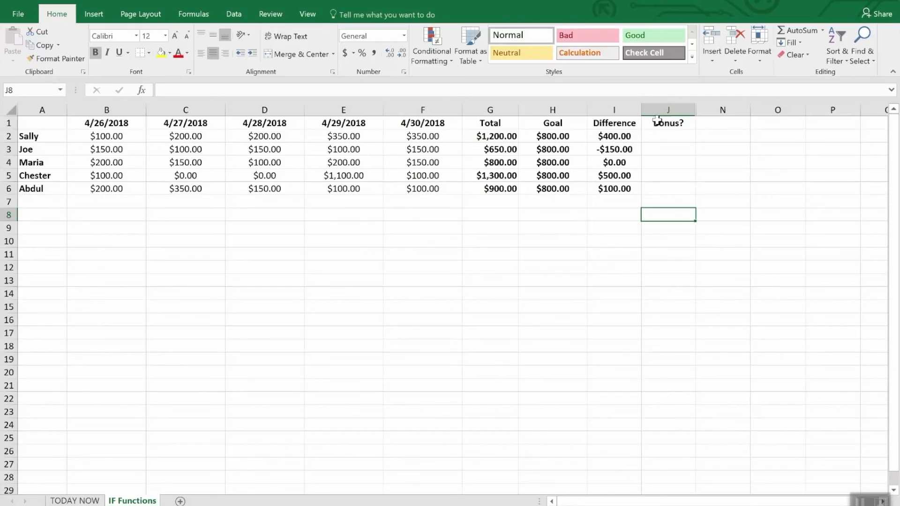
- Start an IF formula in J2, under Bonus?, with the logical test i2>0
left_click(671, 140)
type("=")
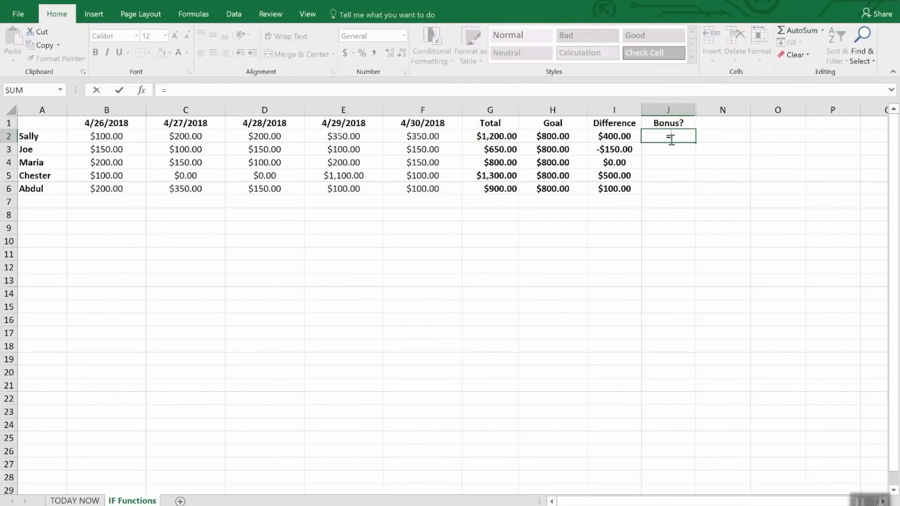
type("IF(i2")
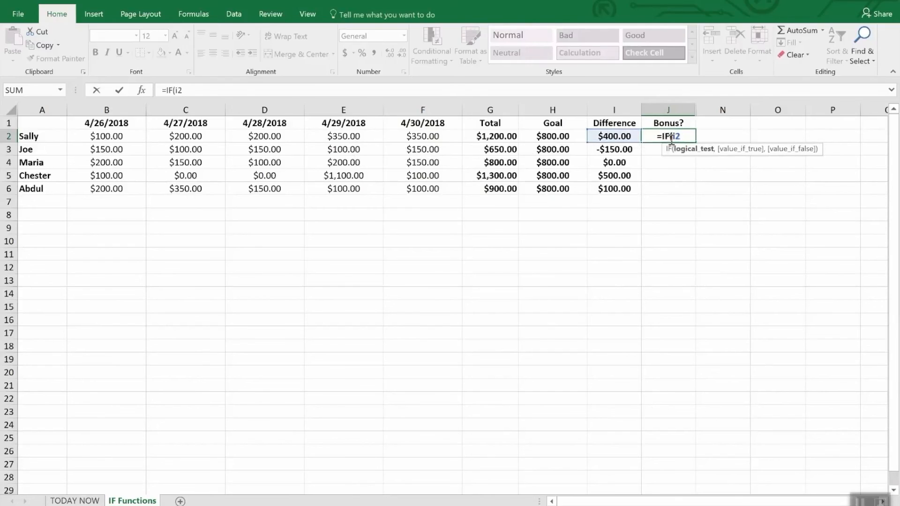
type(">")
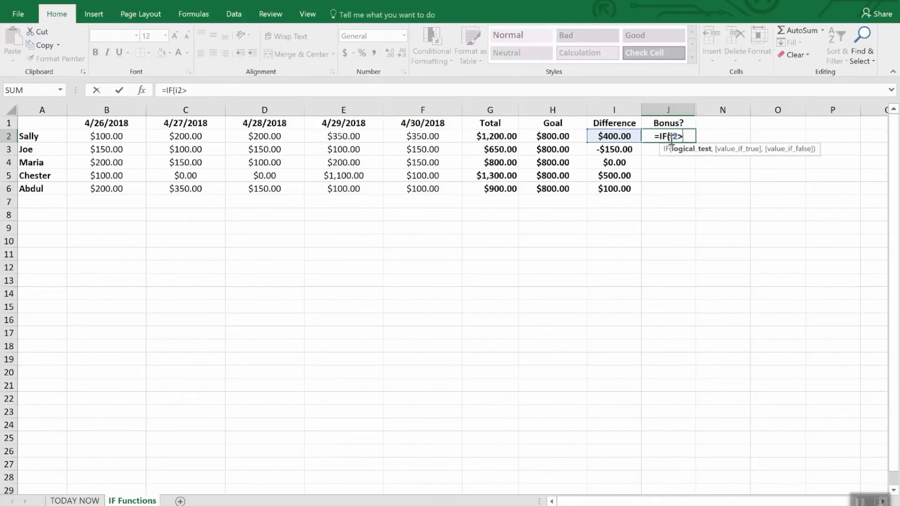
type("0,")
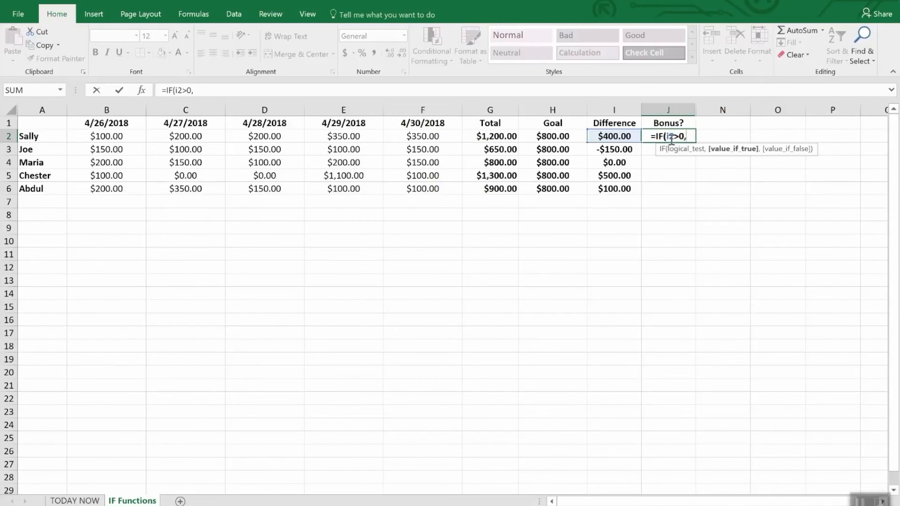
type("\"Y")
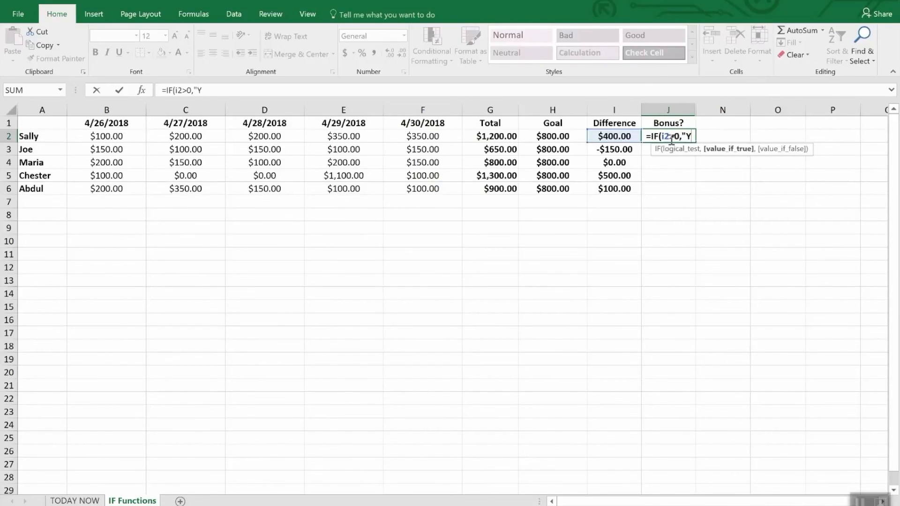
type("es\"")
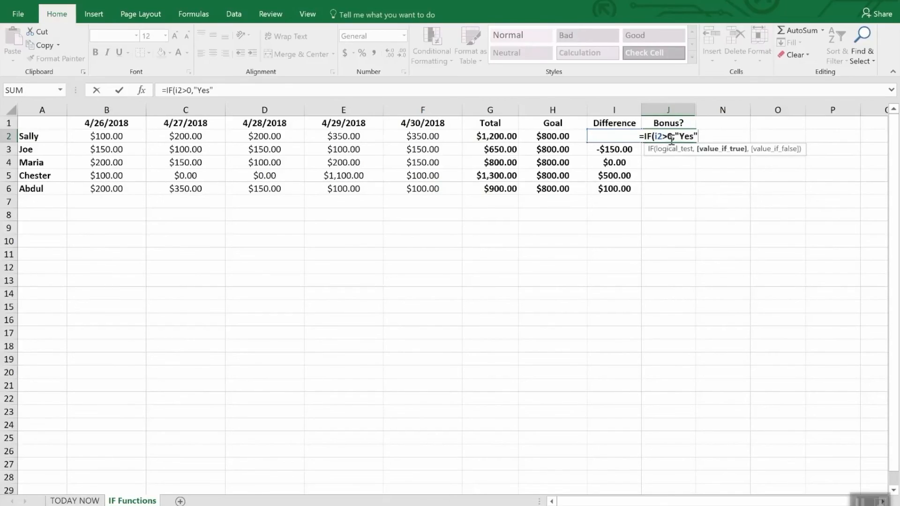
type(",N")
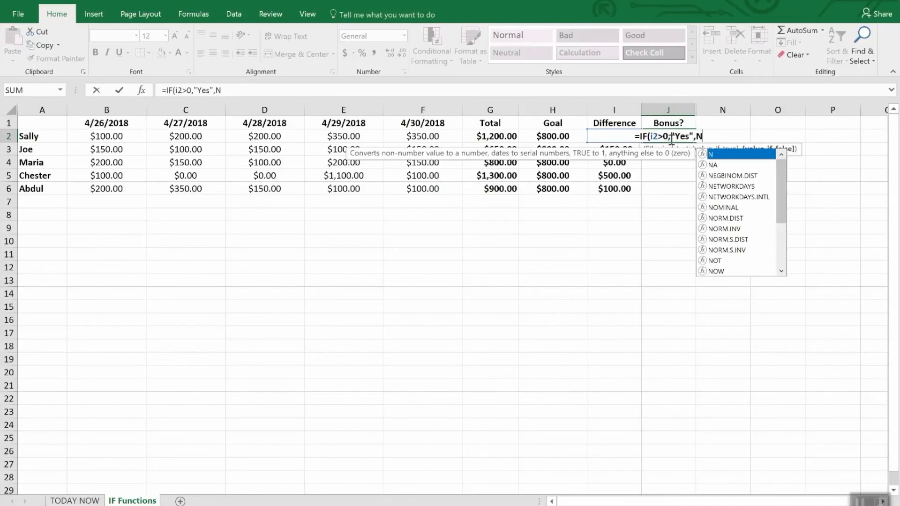
type("o")
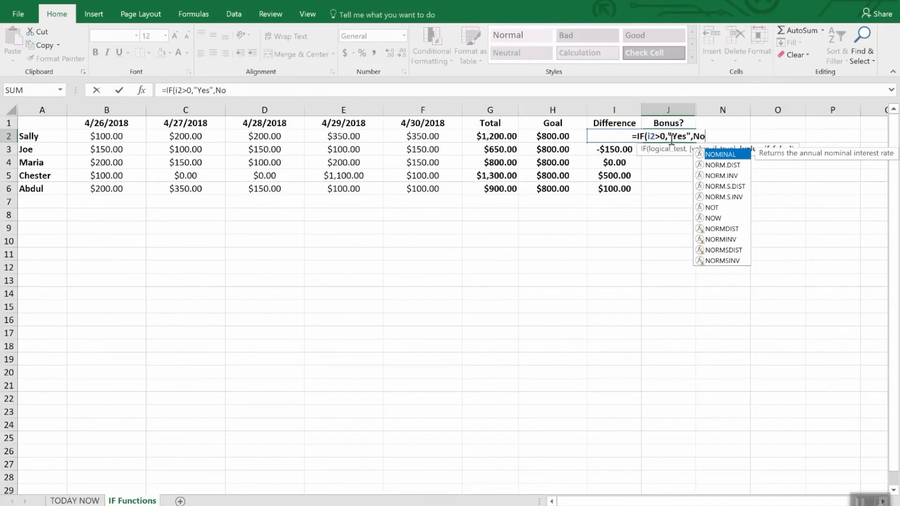
- Complete the J2 formula so it returns "Yes" when the test is true and "No" otherwise, and enter it
key("BackSpace")
key("BackSpace")
type("\"N")
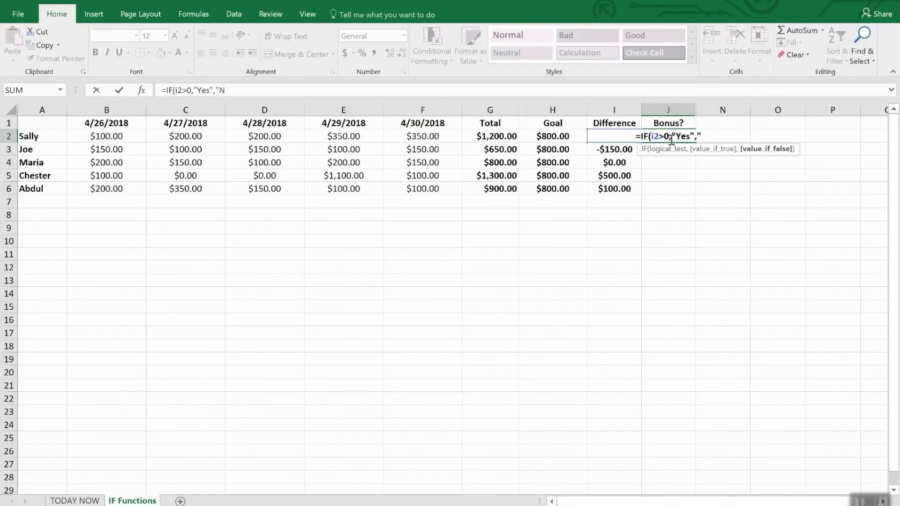
type("o\"")
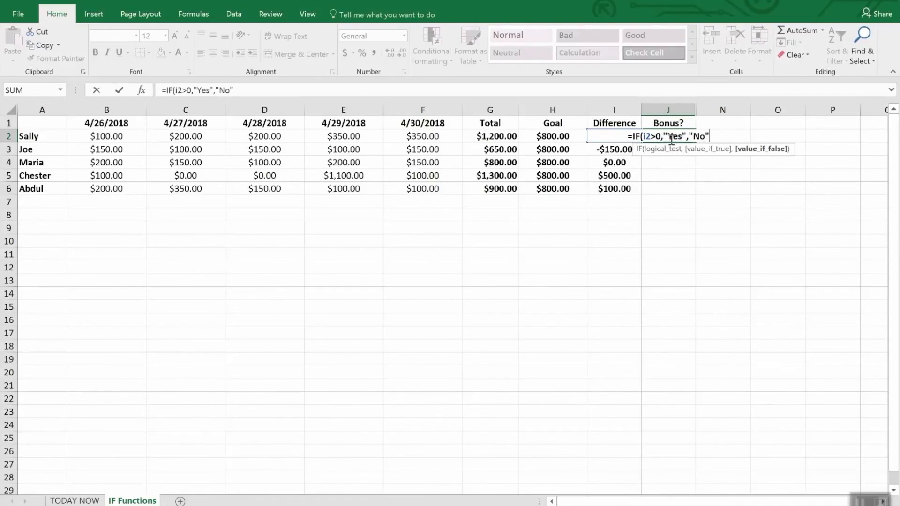
type(")")
key("Return")
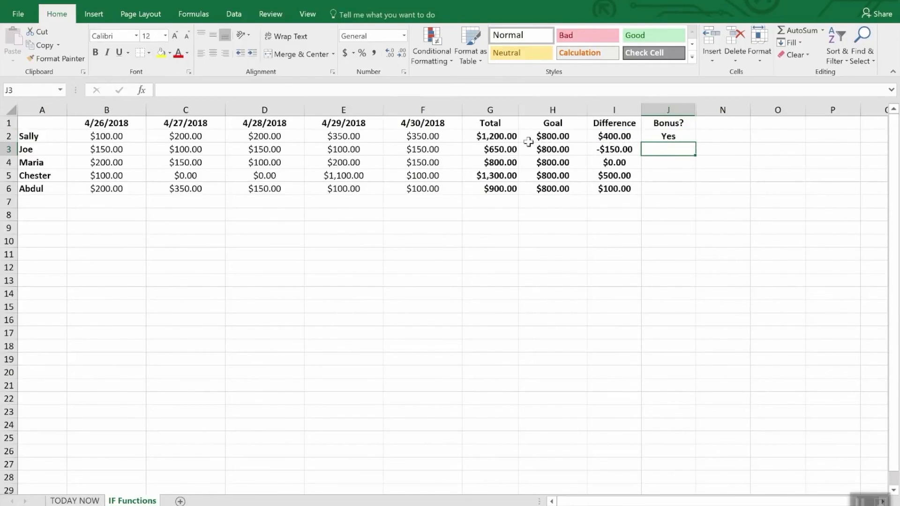
- Fill the J2 bonus formula down through J6
left_click(677, 174)
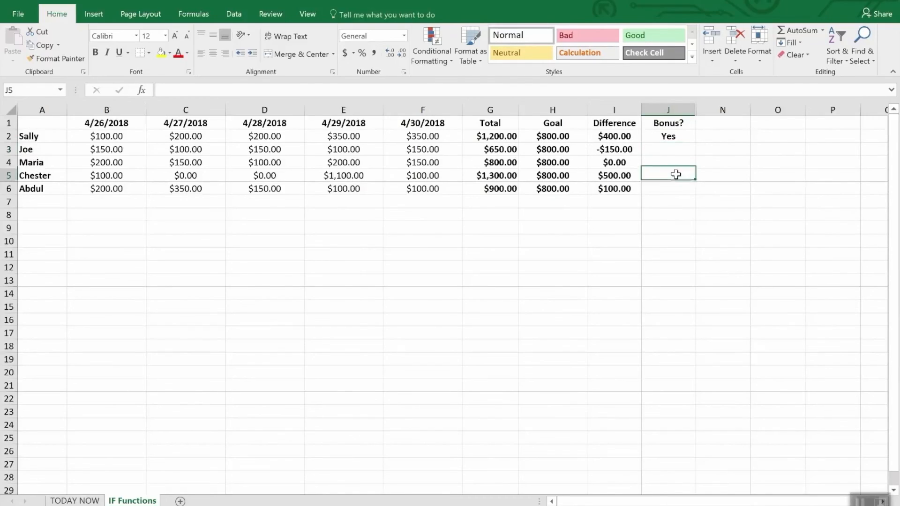
left_click(670, 137)
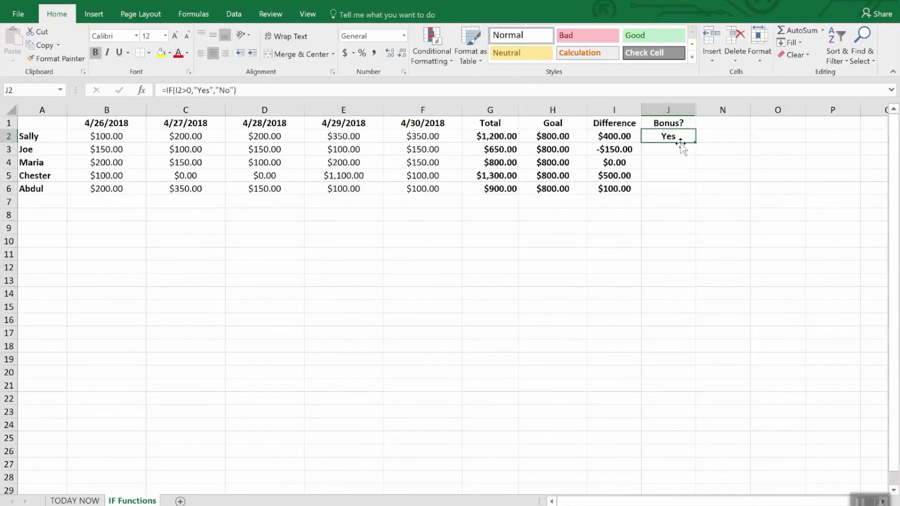
left_click_drag(695, 142, 696, 194)
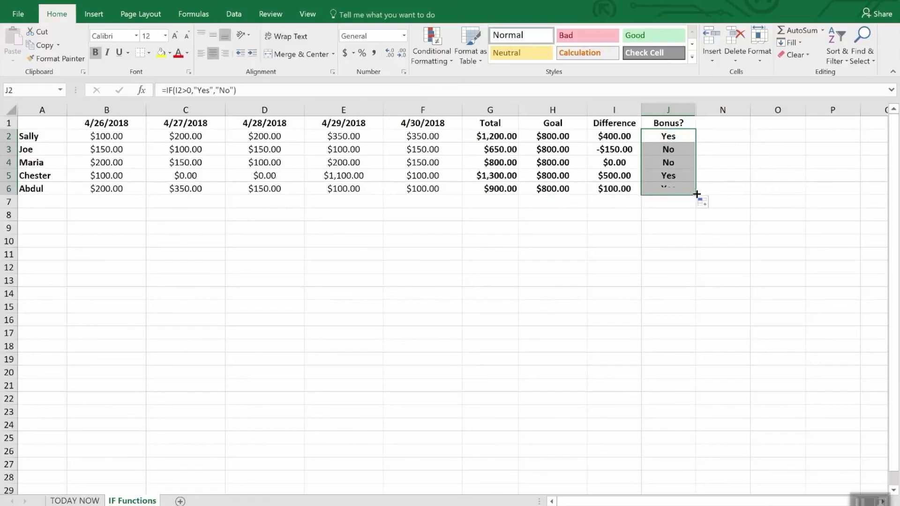
left_click(682, 224)
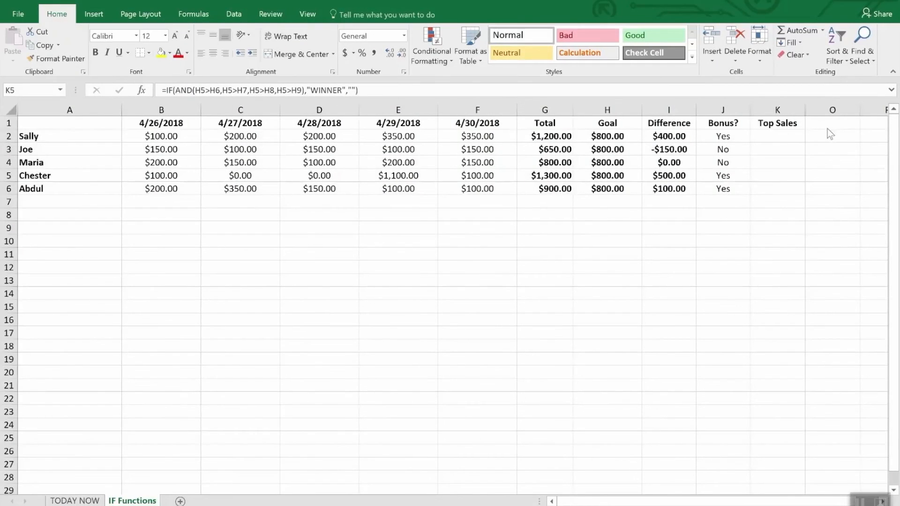
- Replace the Top Sales formula in K5 with an IF formula containing AND, starting with the tests i5>i2 and I5>i3
left_click(779, 123)
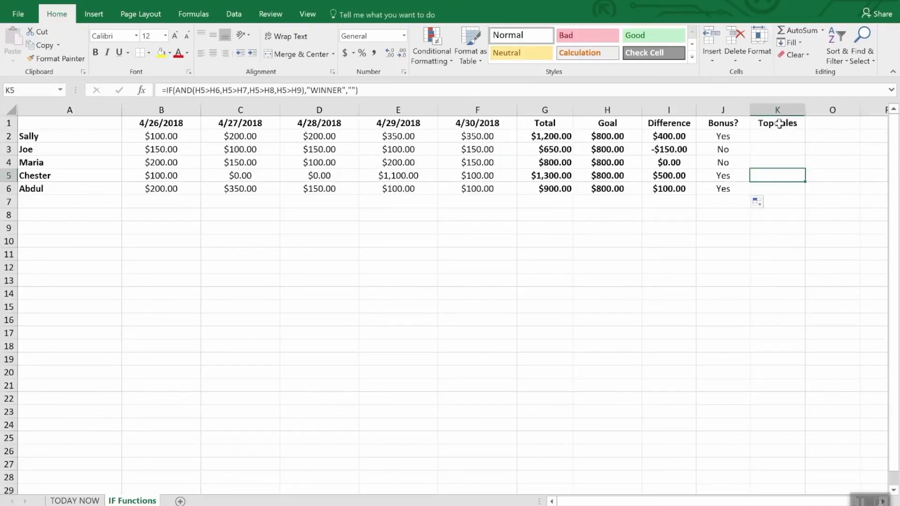
left_click(779, 123)
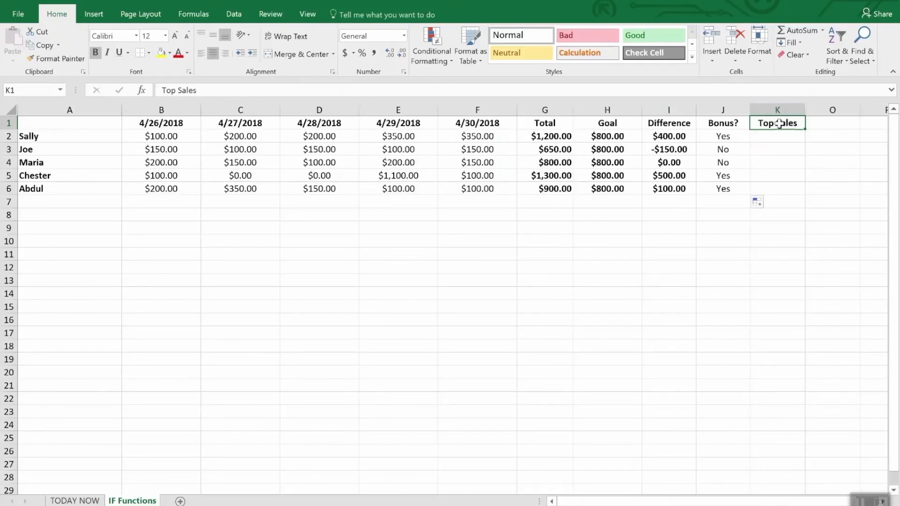
left_click(766, 178)
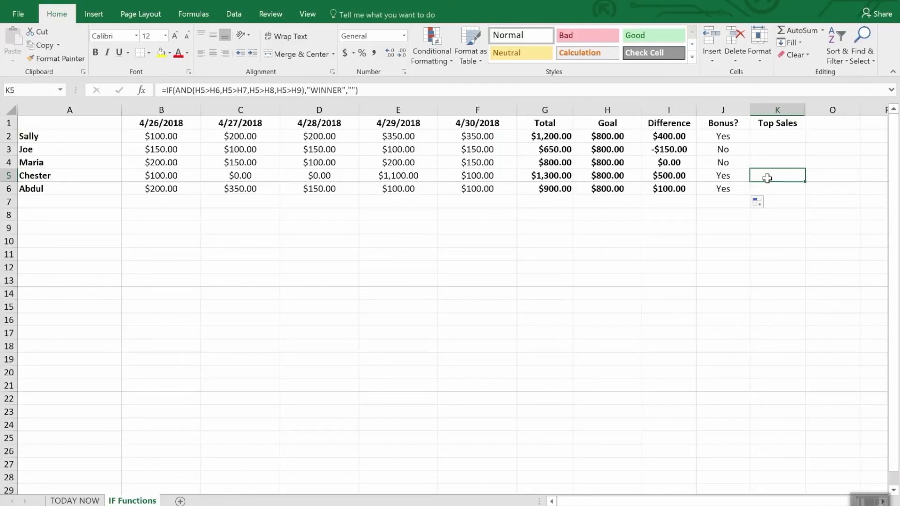
type("=")
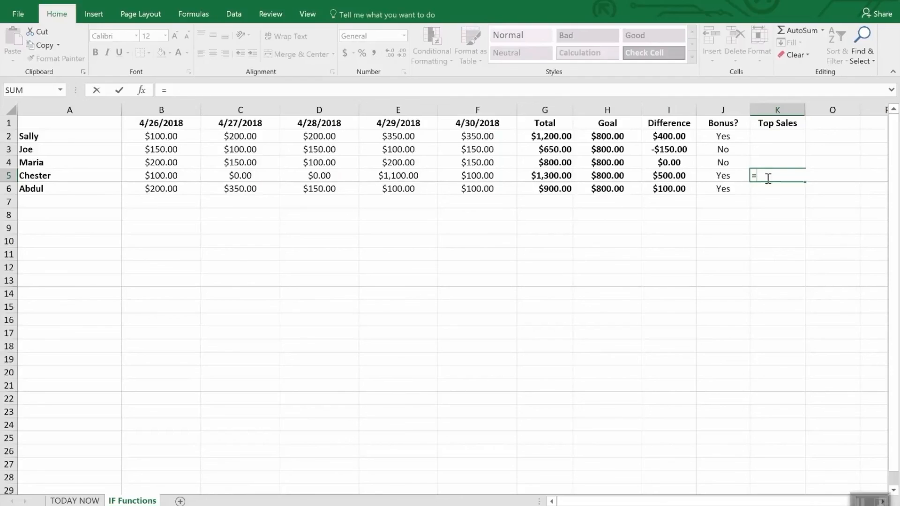
type("IF(")
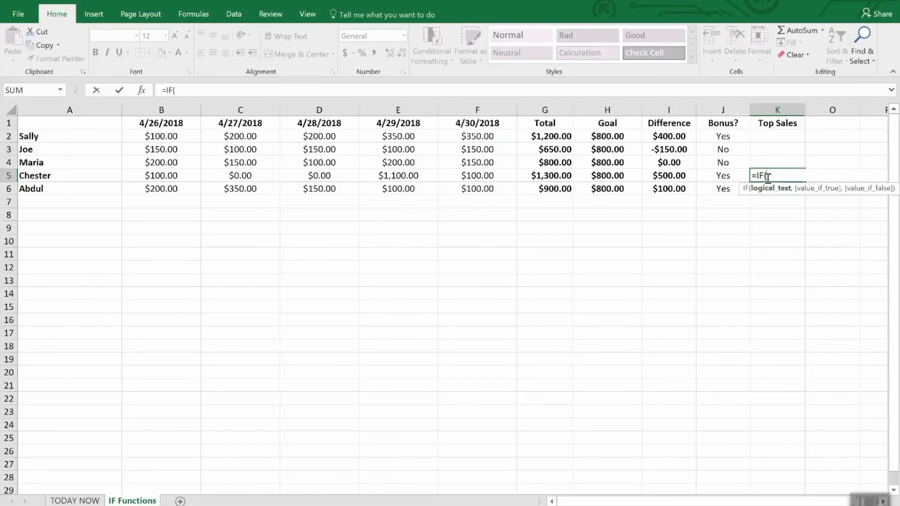
type("and(")
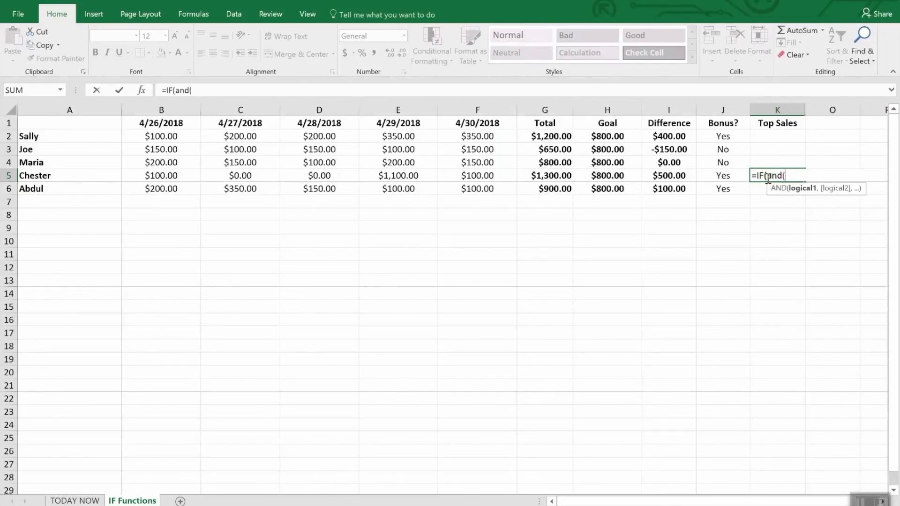
type("i5")
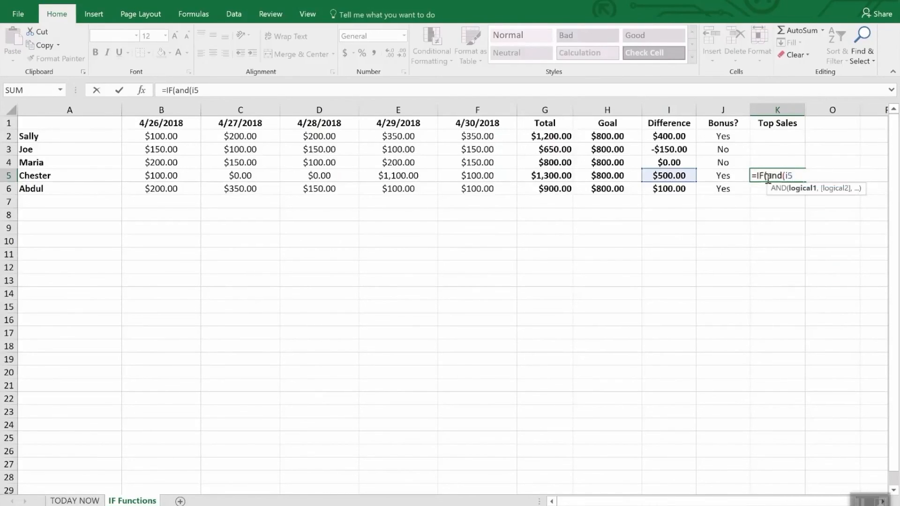
type(">i2,I")
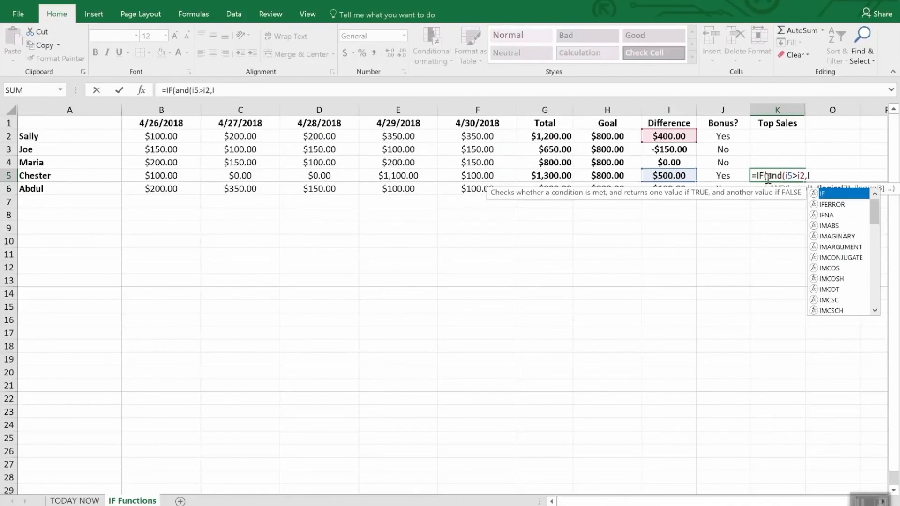
type("5>")
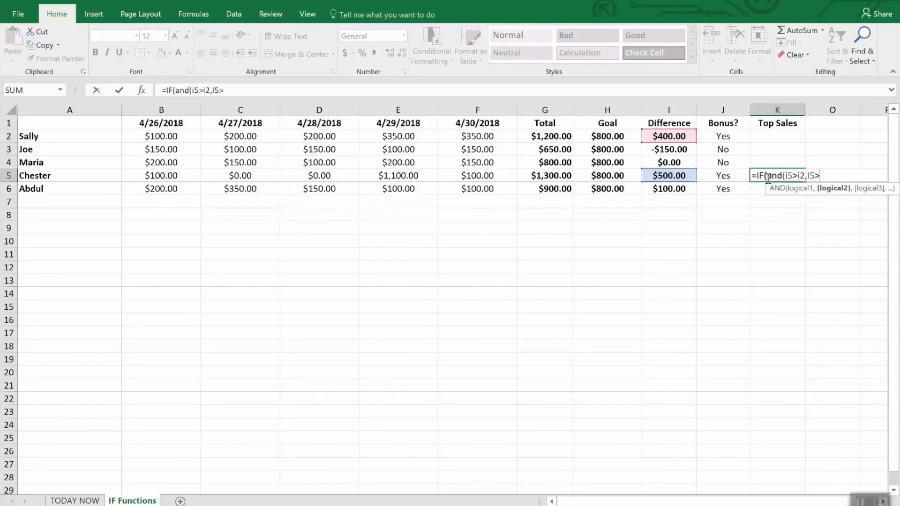
type("i3,I")
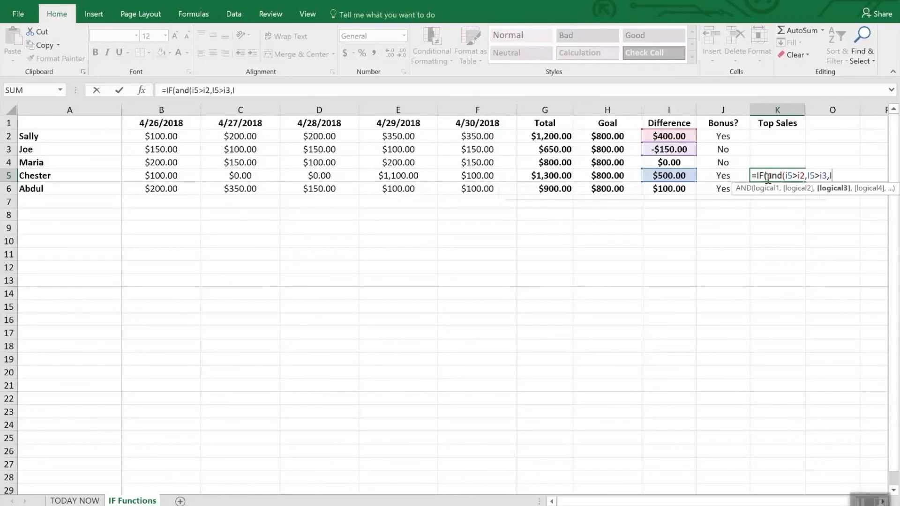
type("6")
- Add the tests I5>i4 and I5>i6 to the AND condition in K5 and close its parenthesis
key("BackSpace")
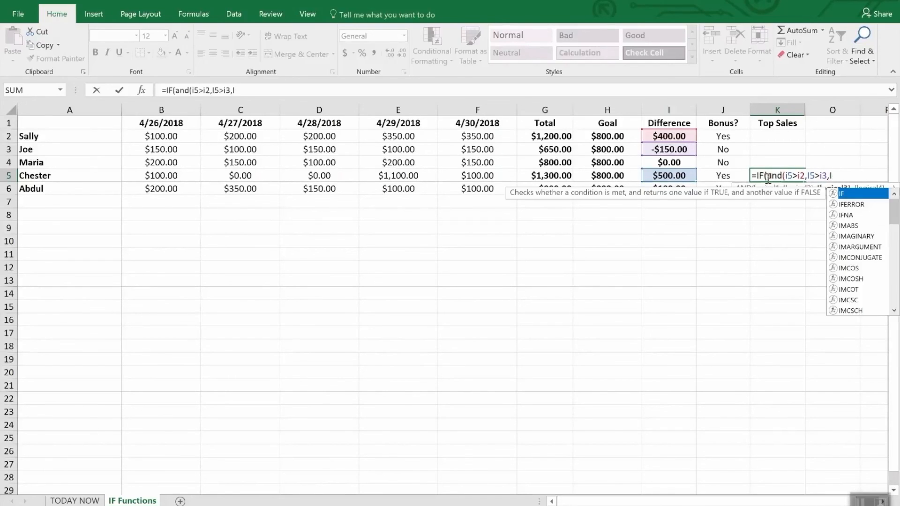
type("4")
key("BackSpace")
type("5>i4")
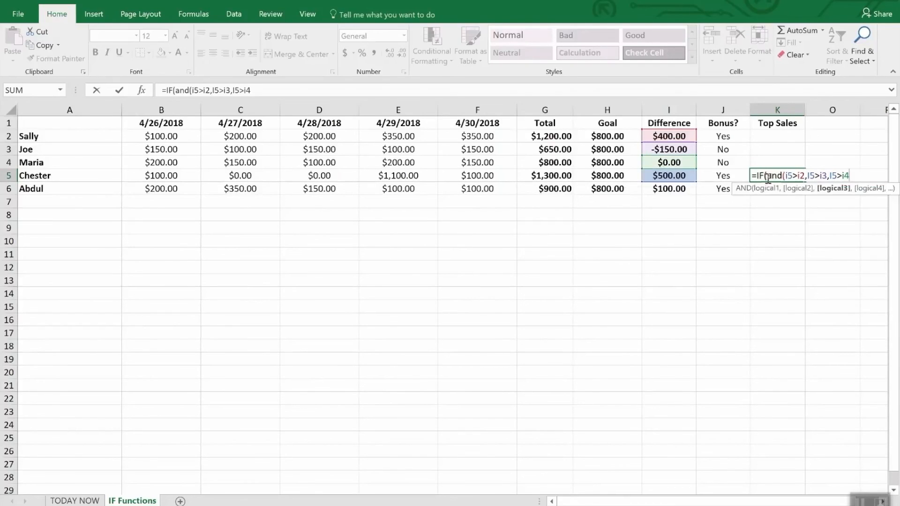
type(",I5>")
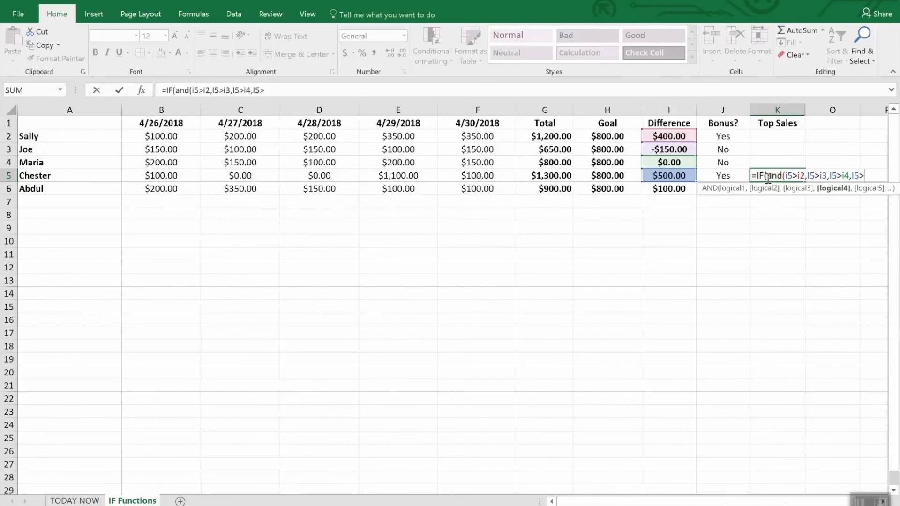
type("i6),")
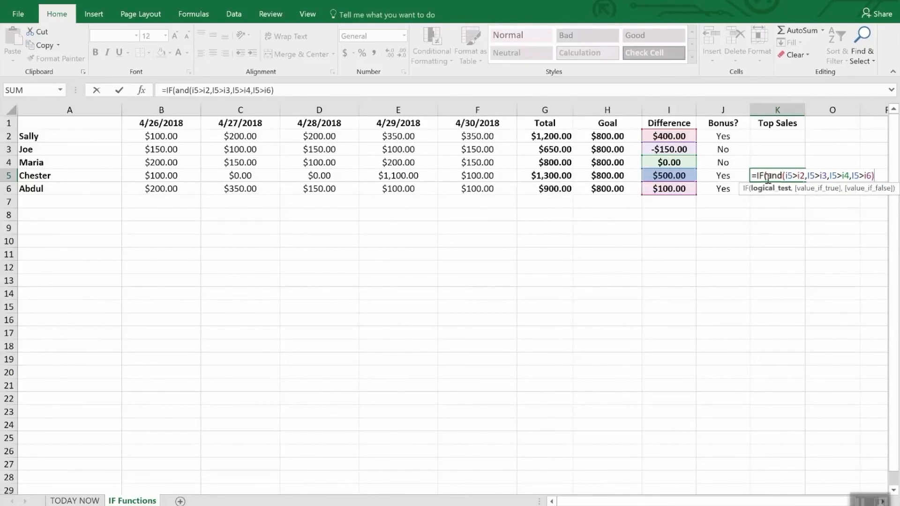
type("\"W")
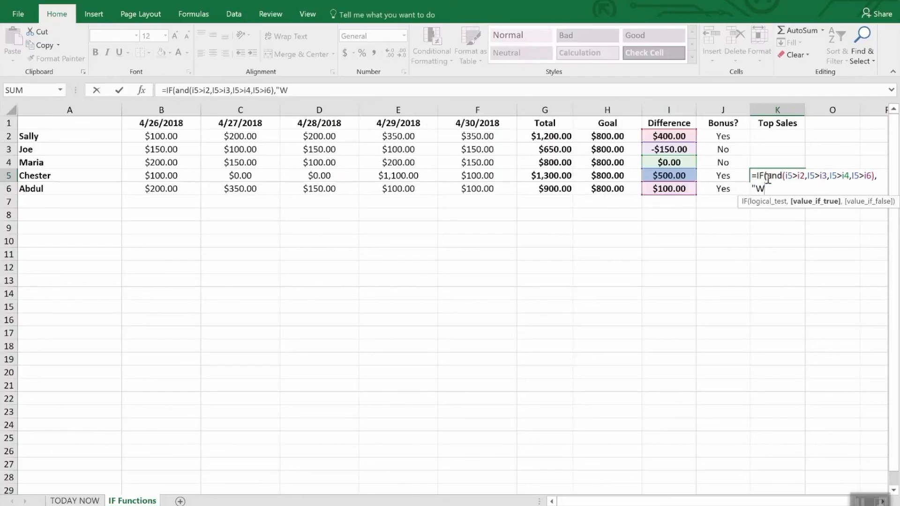
type("INNER\",")
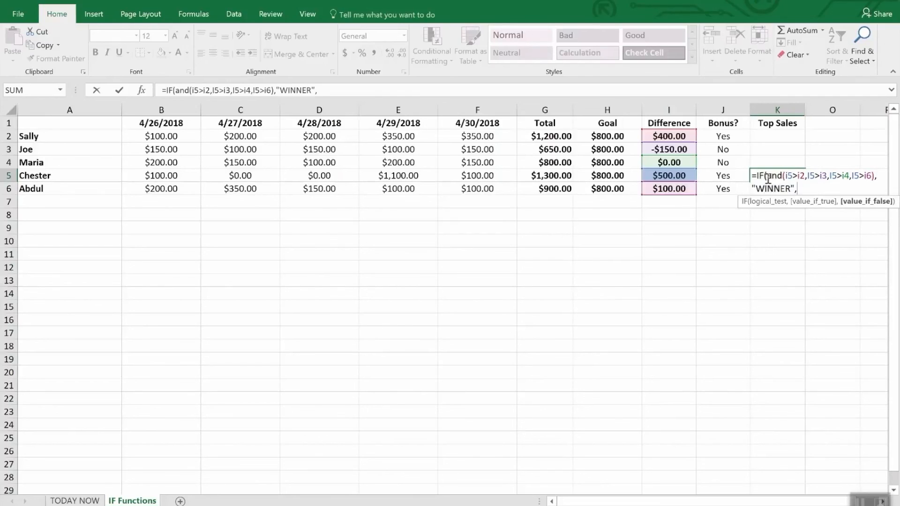
type("\"\")")
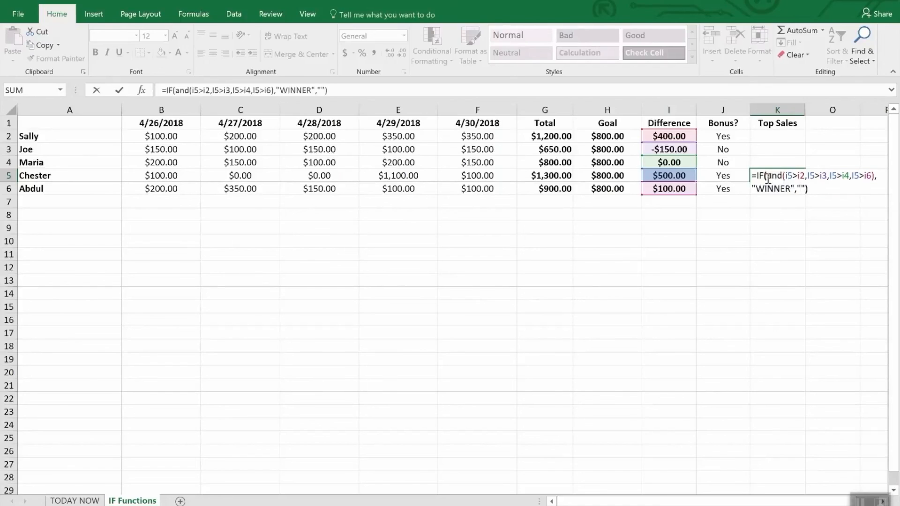
- Complete the K5 formula so it returns "WINNER" when the AND test is true and "" otherwise, and enter it
key("Return")
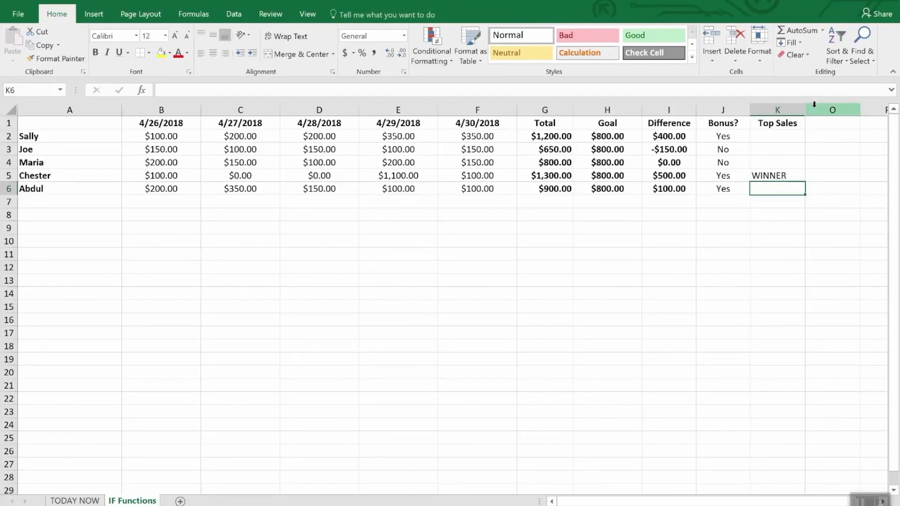
- Unhide the hidden columns between K and O
left_click_drag(795, 109, 808, 108)
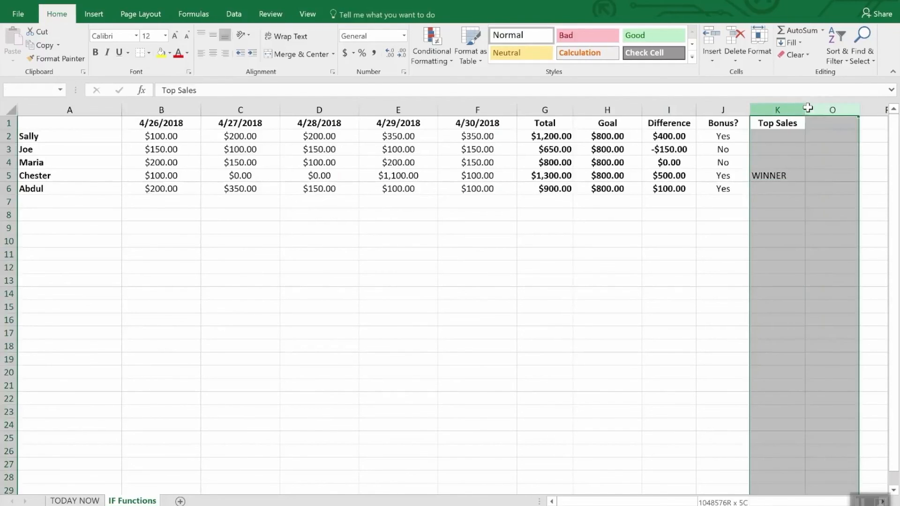
right_click(816, 110)
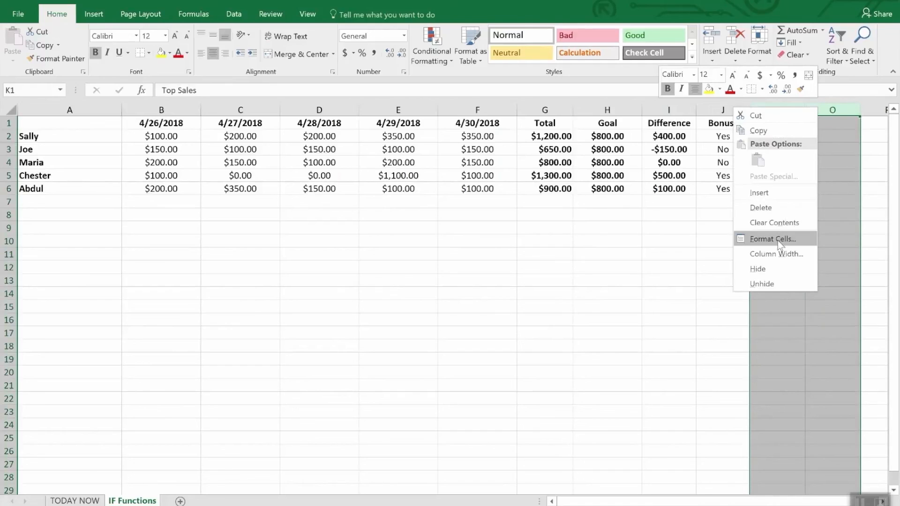
left_click(773, 281)
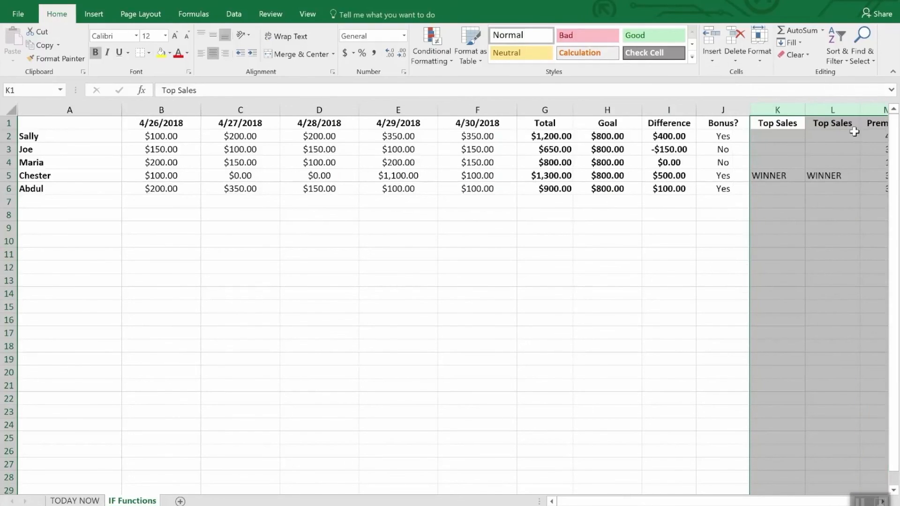
left_click(821, 228)
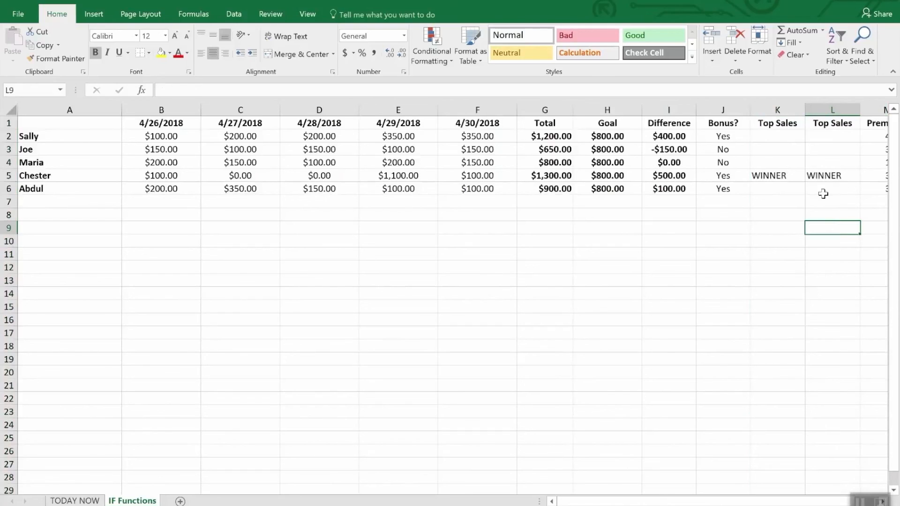
- Compare the Top Sales formulas in L2, K5 and L3, checking which Difference cells each one tests
left_click(826, 135)
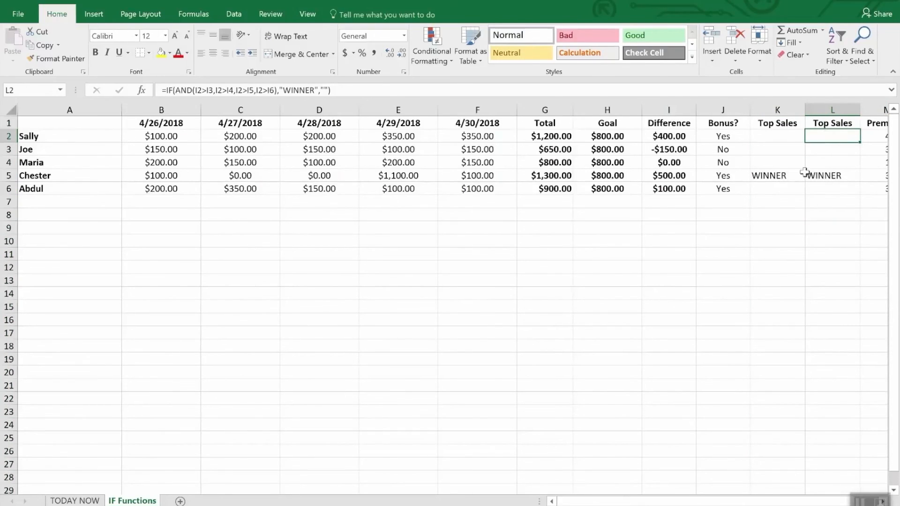
left_click(791, 178)
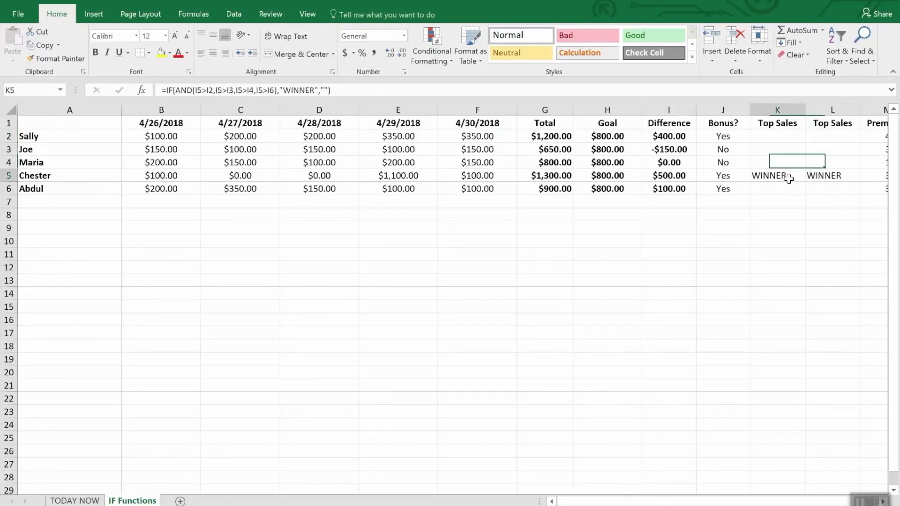
left_click(827, 136)
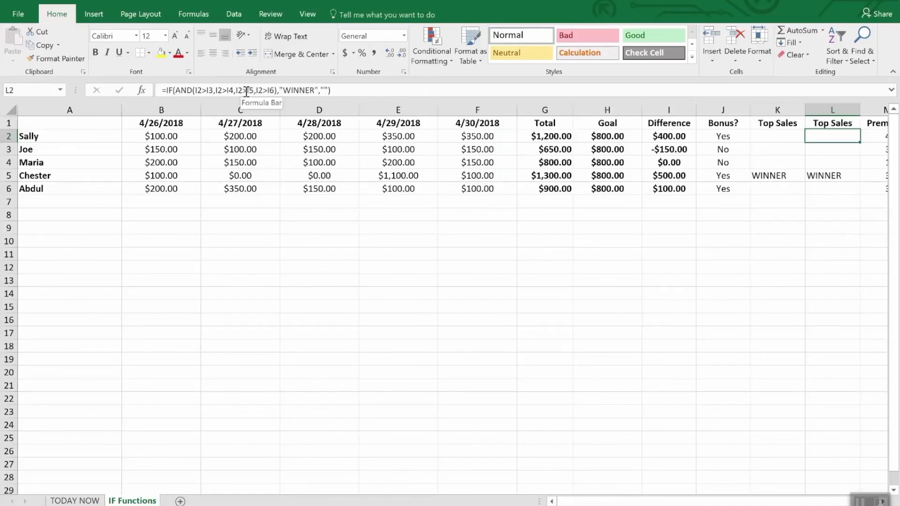
left_click(820, 149)
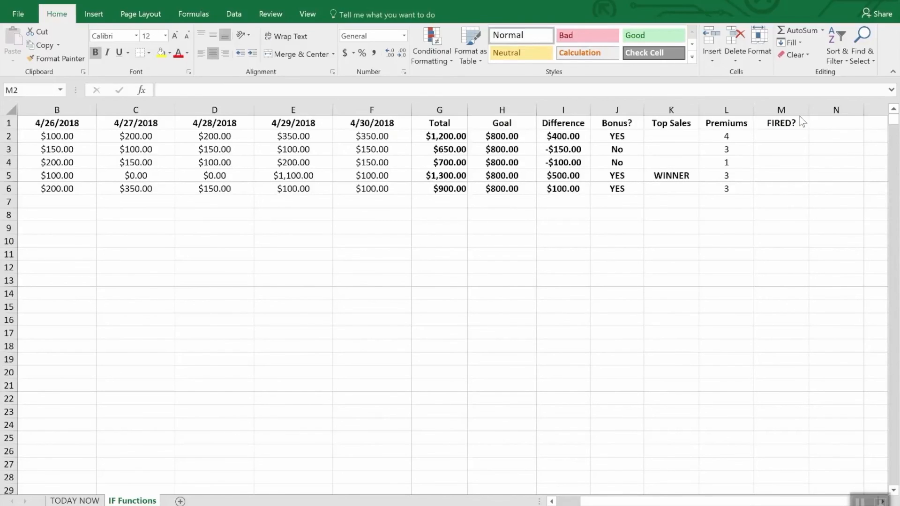
- Start an IF formula with a nested OR function in M2 under FIRED?
left_click(786, 139)
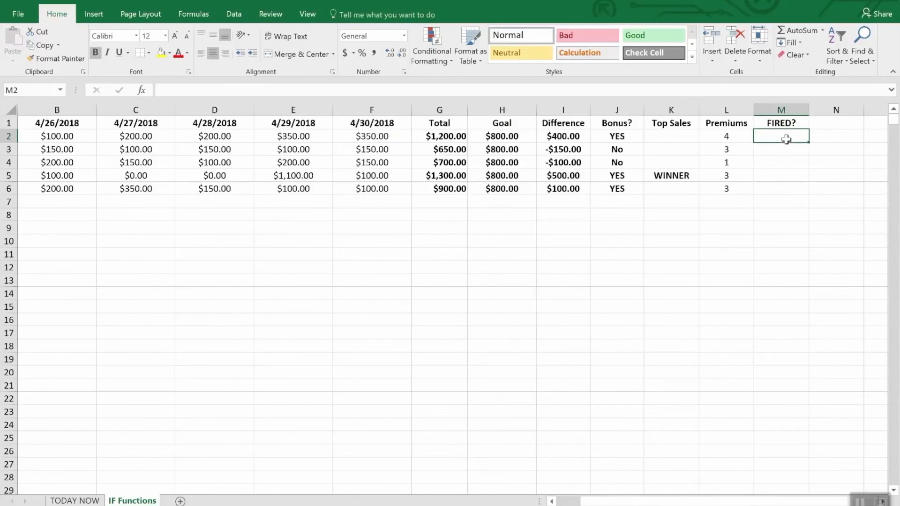
type("=if")
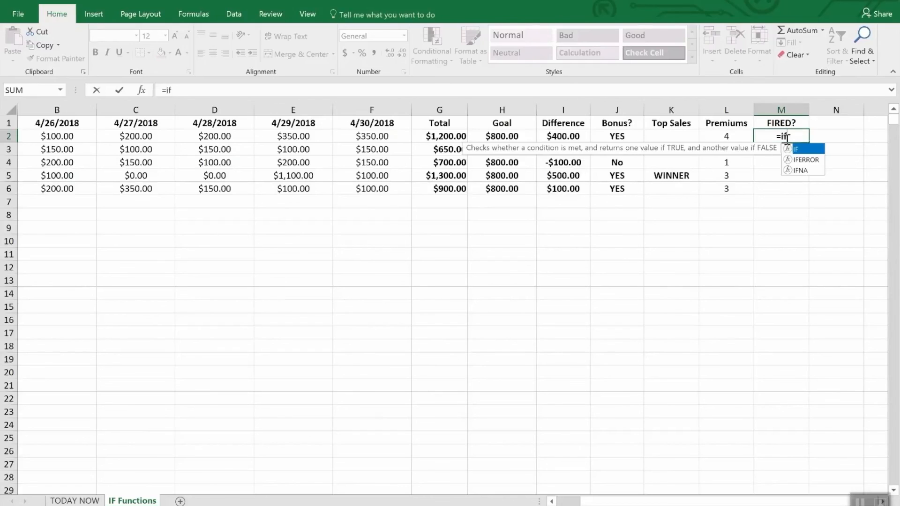
type("9or")
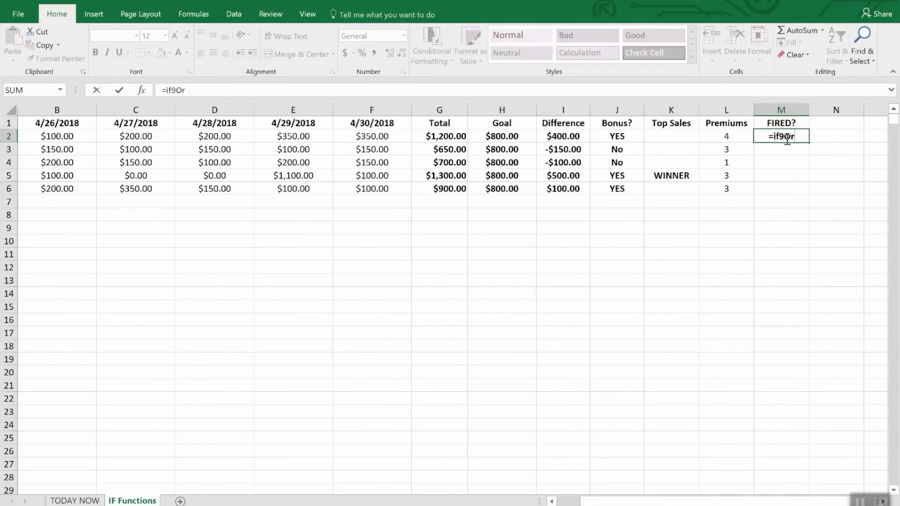
key("BackSpace")
key("BackSpace")
key("BackSpace")
key("BackSpace")
type("f(or")
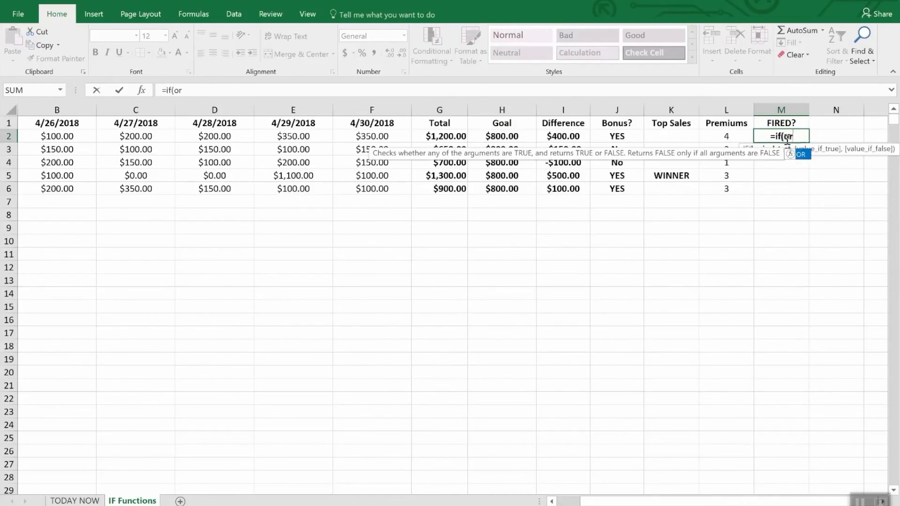
type("(")
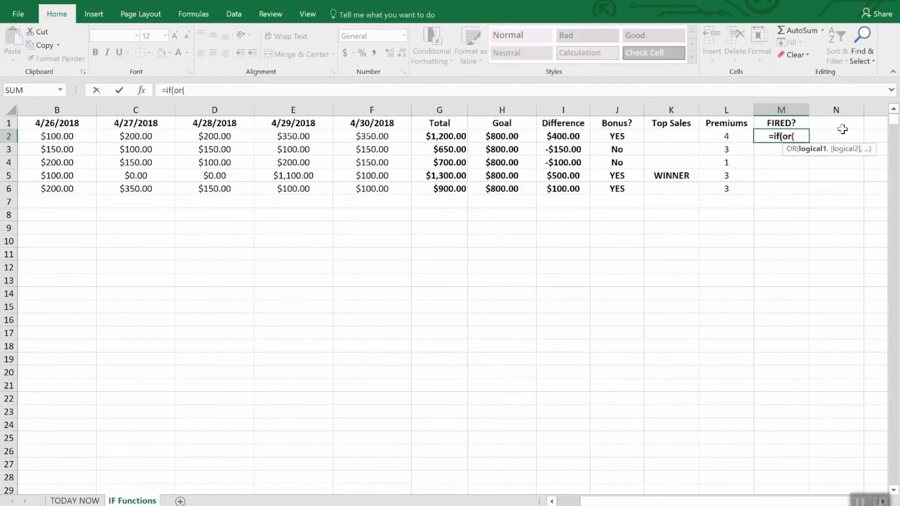
type("i2")
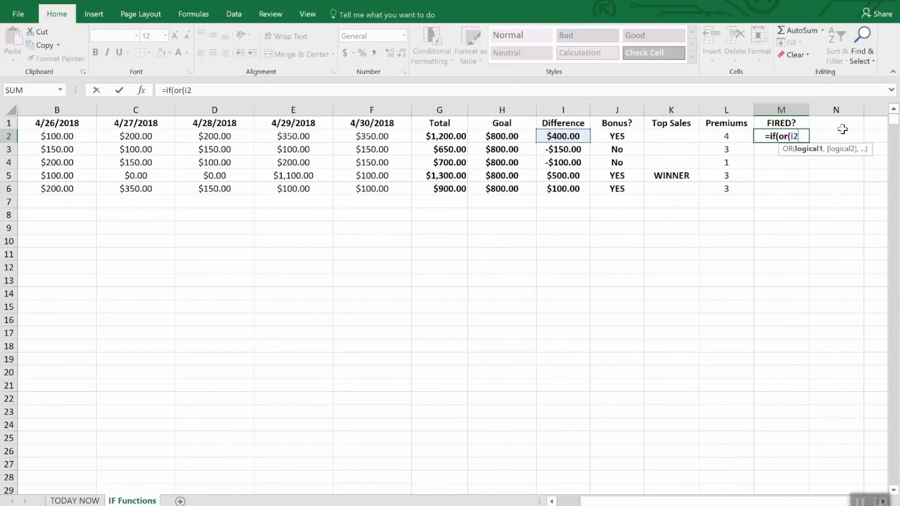
type(">")
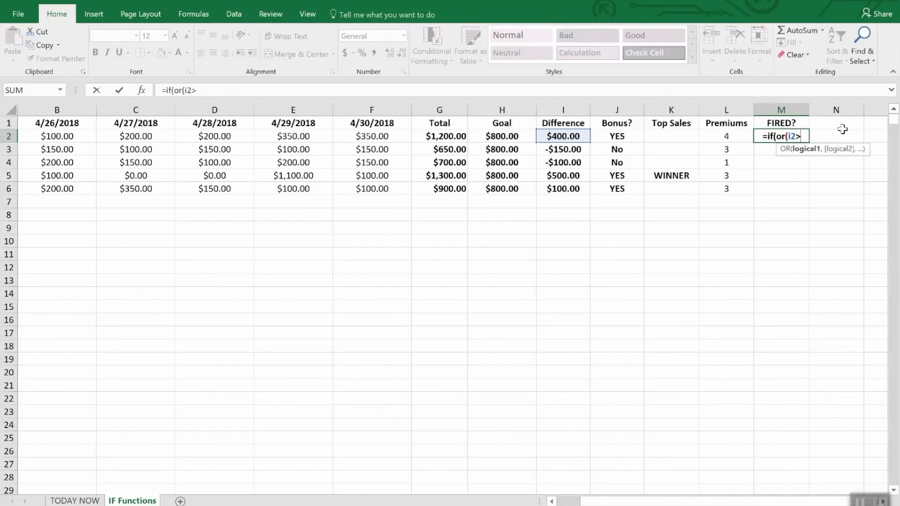
type("=")
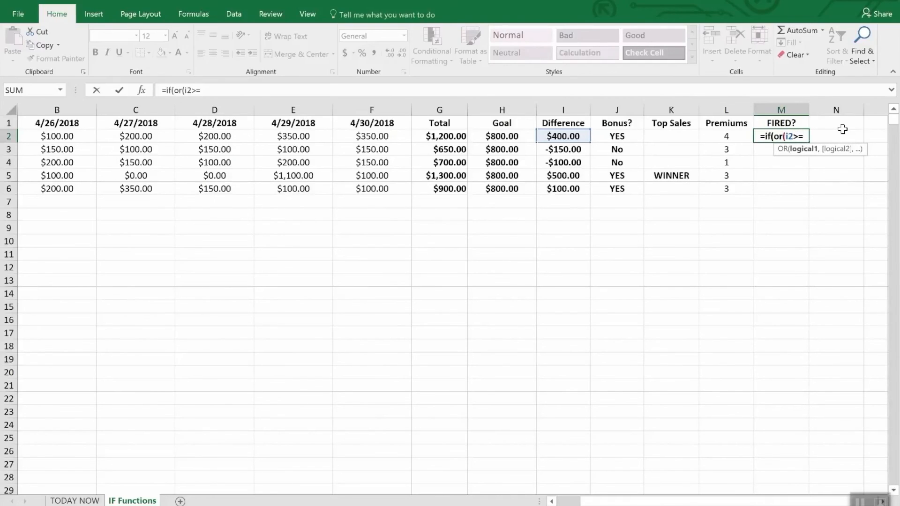
type("0,")
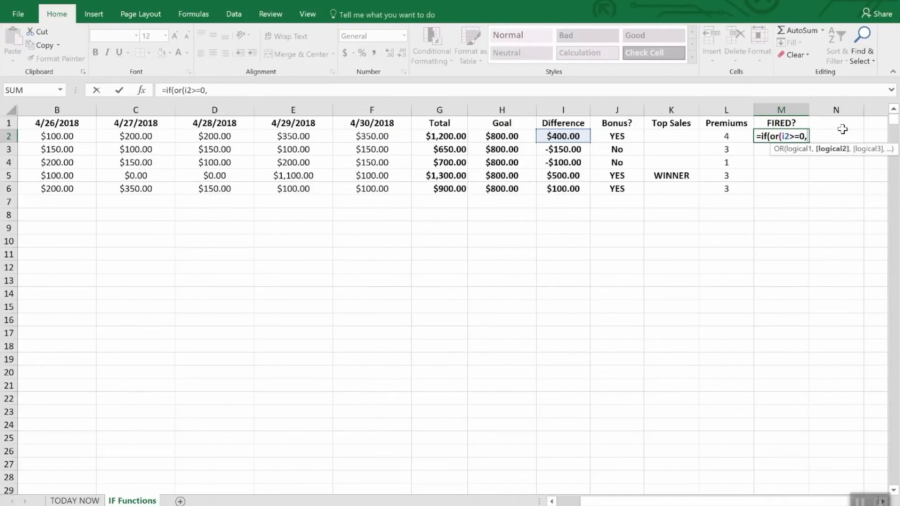
type("l")
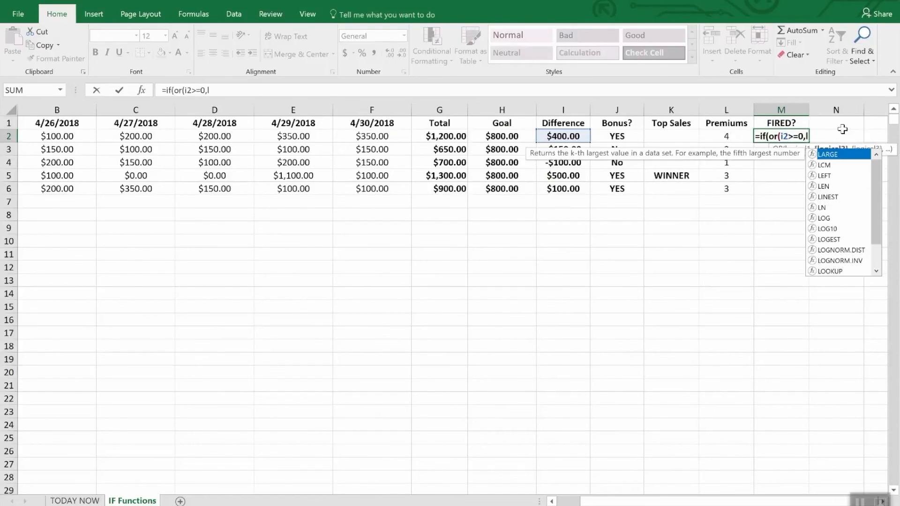
type("2>")
type("2)\"")
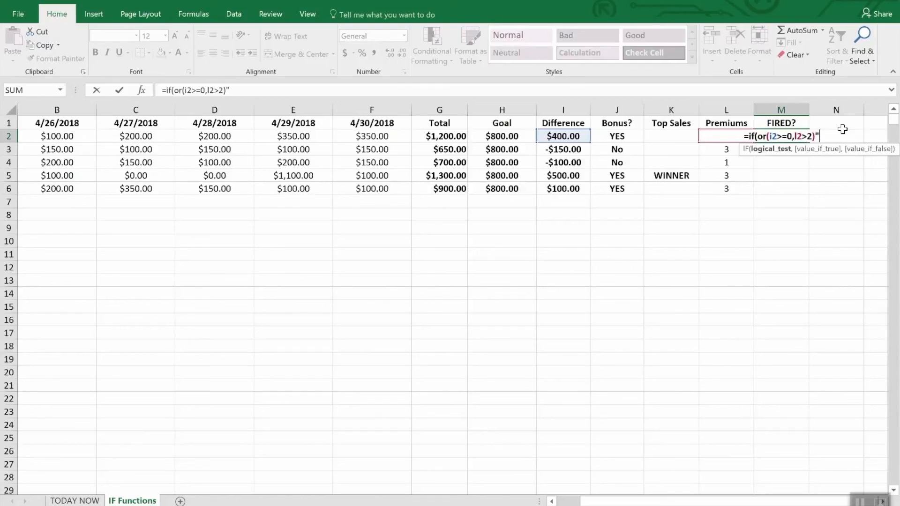
- Add the tests i2>=0 and l2>2 to the OR condition in M2 and close its parenthesis
key("BackSpace")
- Complete the M2 formula so it returns "Safe" when either test is true and "FIRED" otherwise, and enter it
type(",")
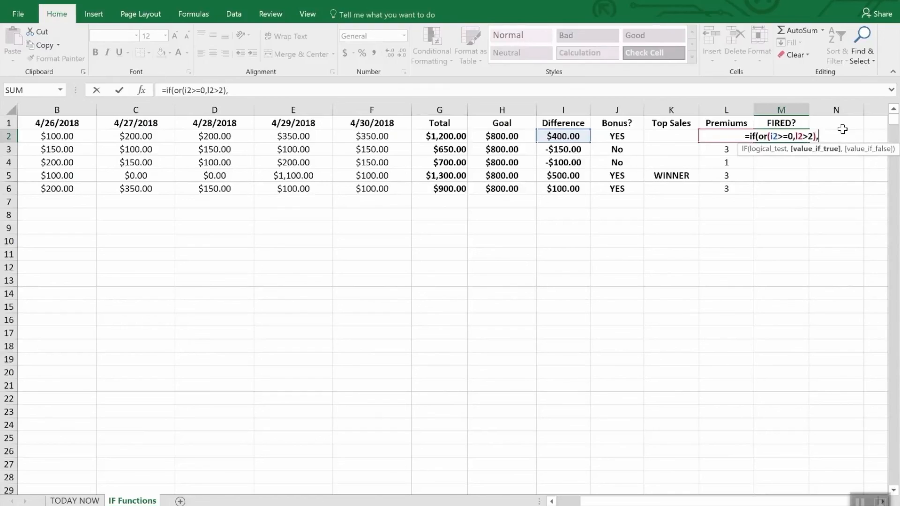
type("\"Saf")
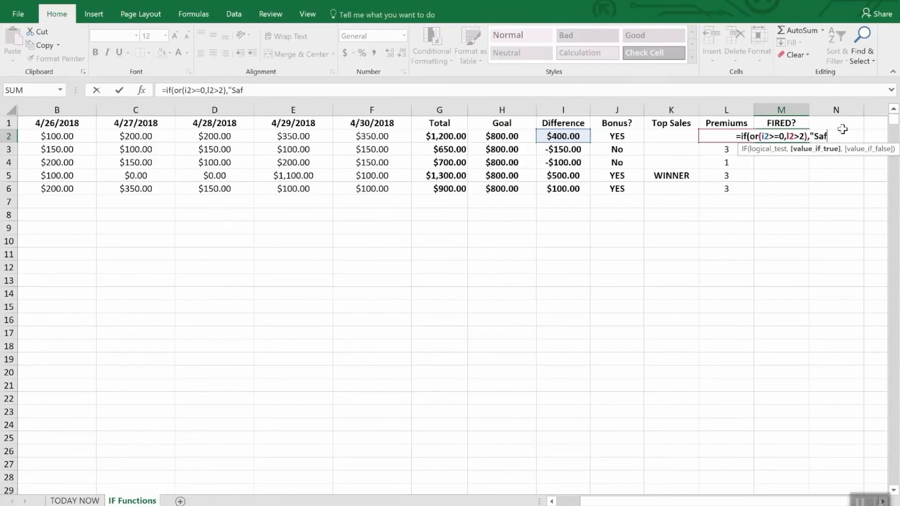
type("e\",")
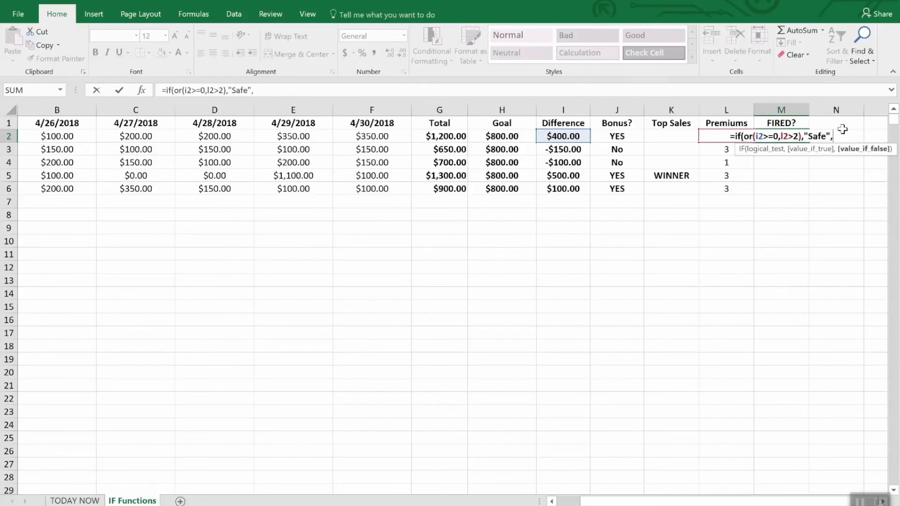
type("\"FIRED\"")
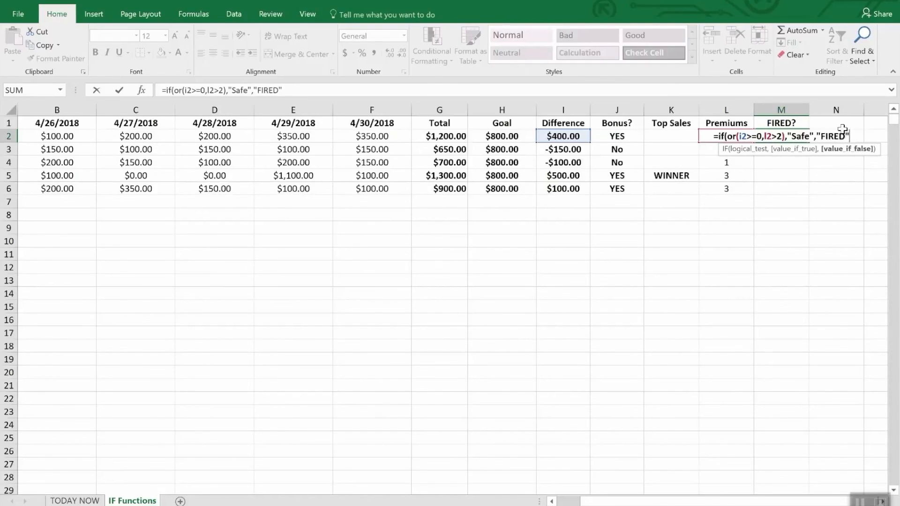
key("Return")
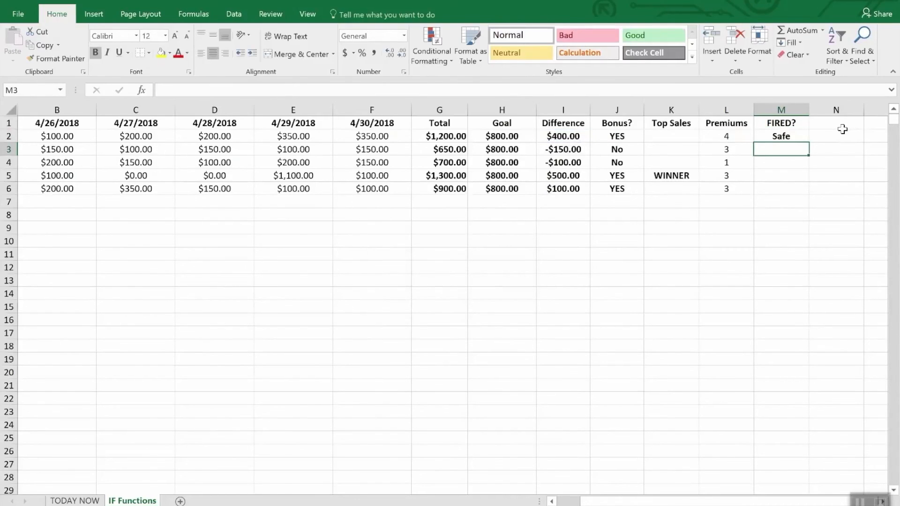
- Fill the M2 formula down through M6 and check it against the Difference and Premiums cells in row 4
key("Down")
key("Up")
key("Up")
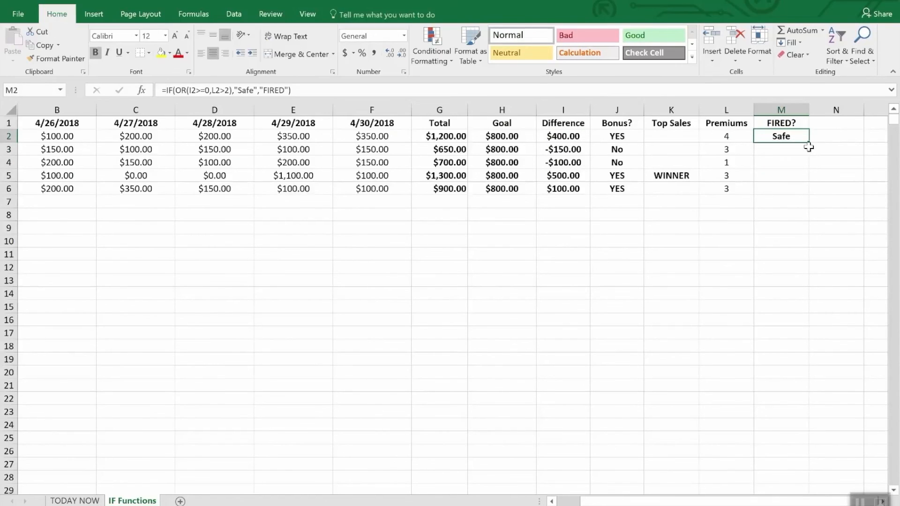
left_click_drag(806, 141, 802, 191)
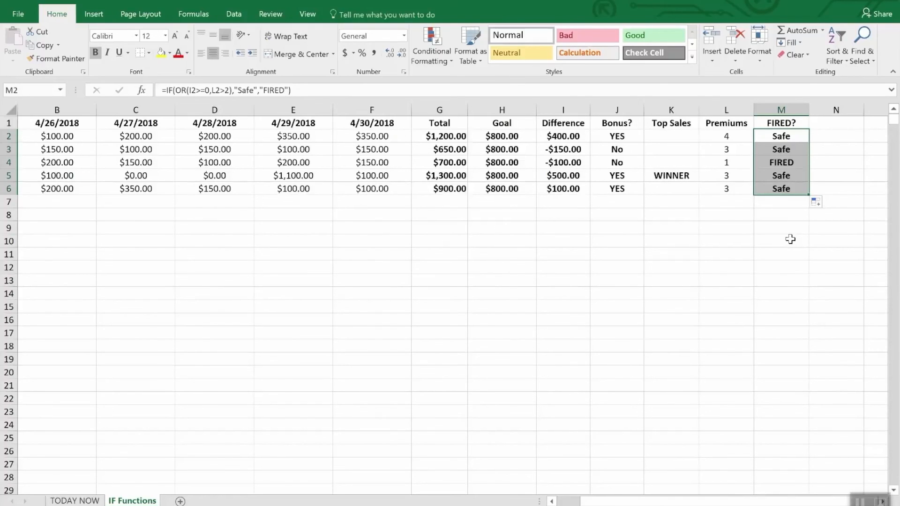
left_click(560, 162)
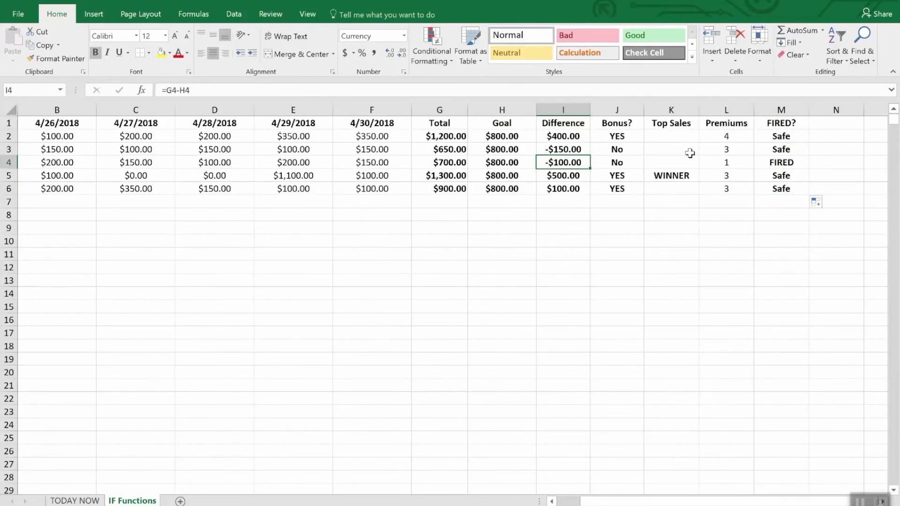
left_click(729, 163)
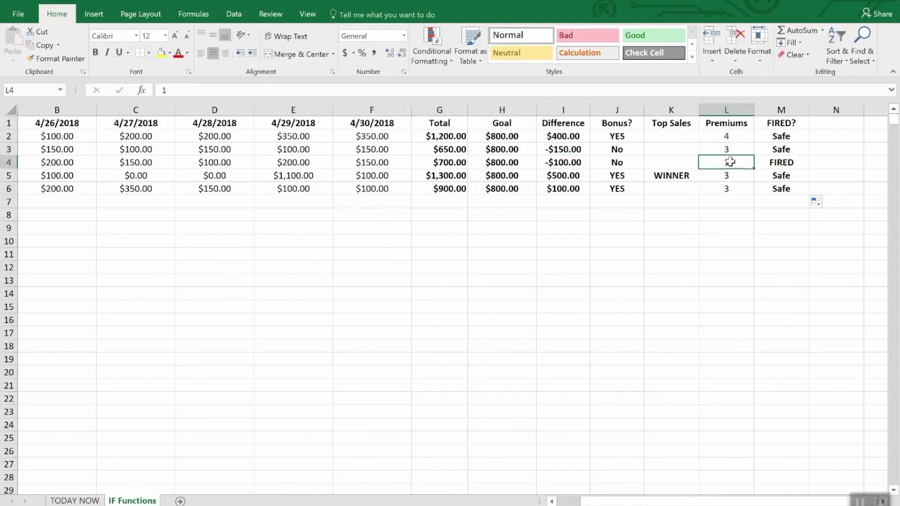